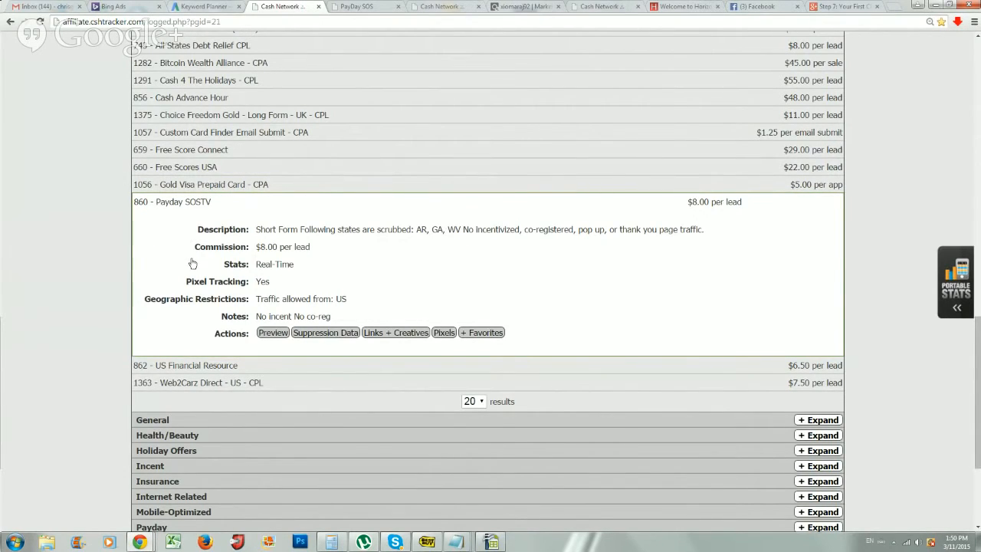
Review the Payday SOSTV offer's marketing info and select its landing page tracking link.
{"action": "left_click", "coordinate": [380, 332]}
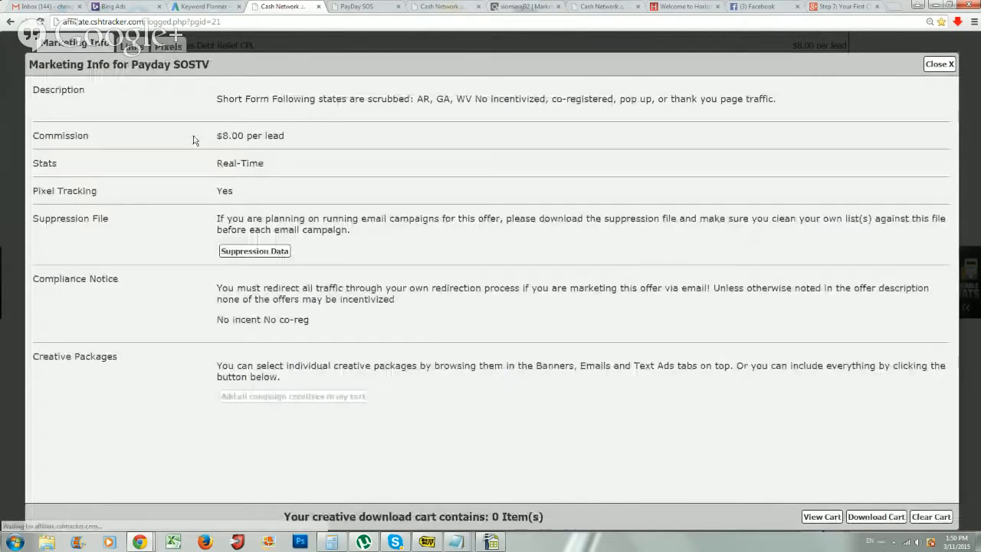
{"action": "left_click", "coordinate": [135, 43]}
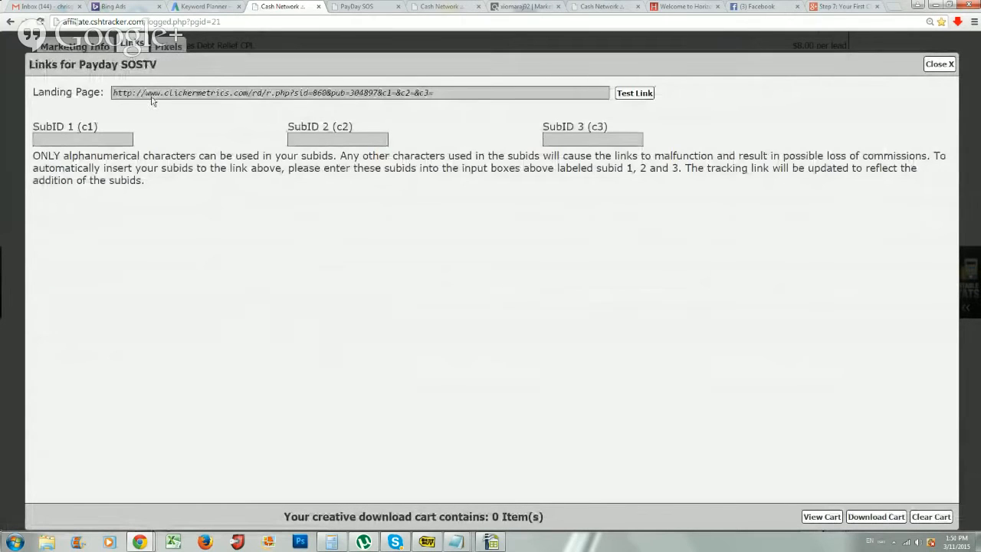
{"action": "left_click", "coordinate": [153, 94]}
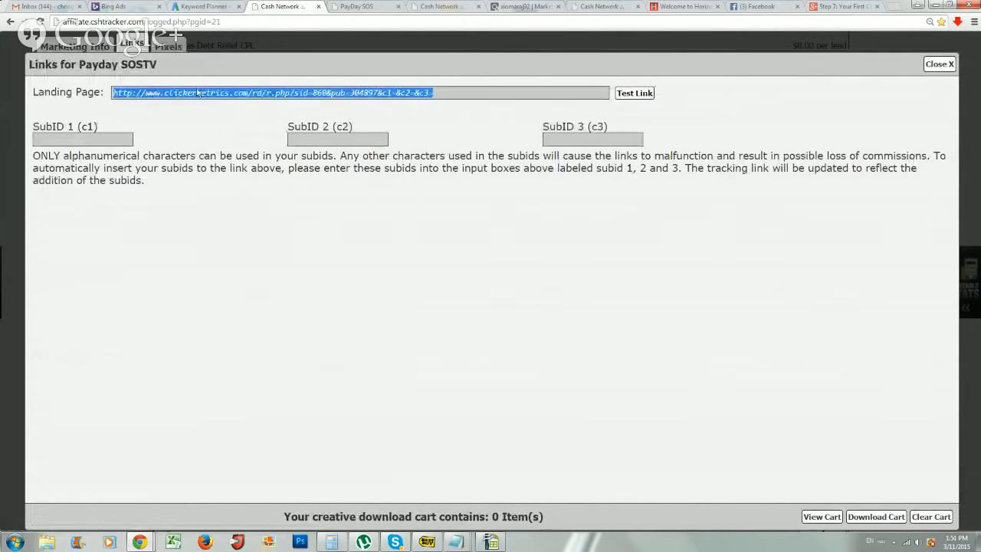
{"action": "left_click", "coordinate": [81, 45]}
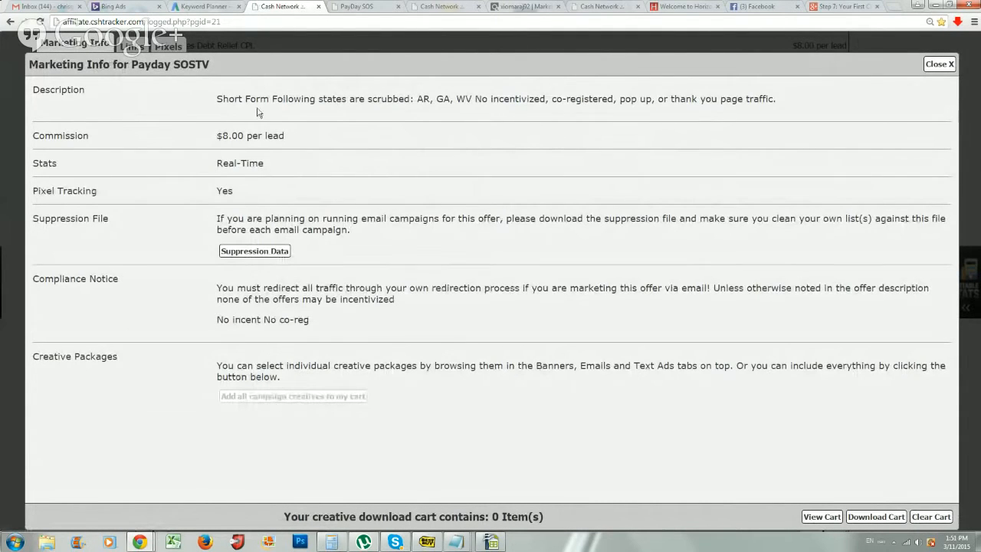
{"action": "left_click", "coordinate": [941, 65]}
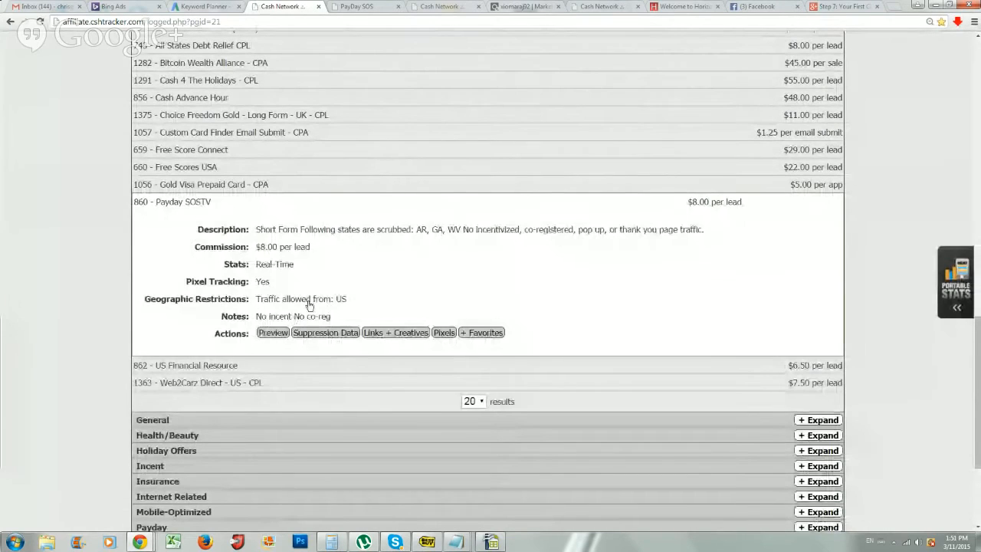
{"action": "left_click", "coordinate": [371, 334]}
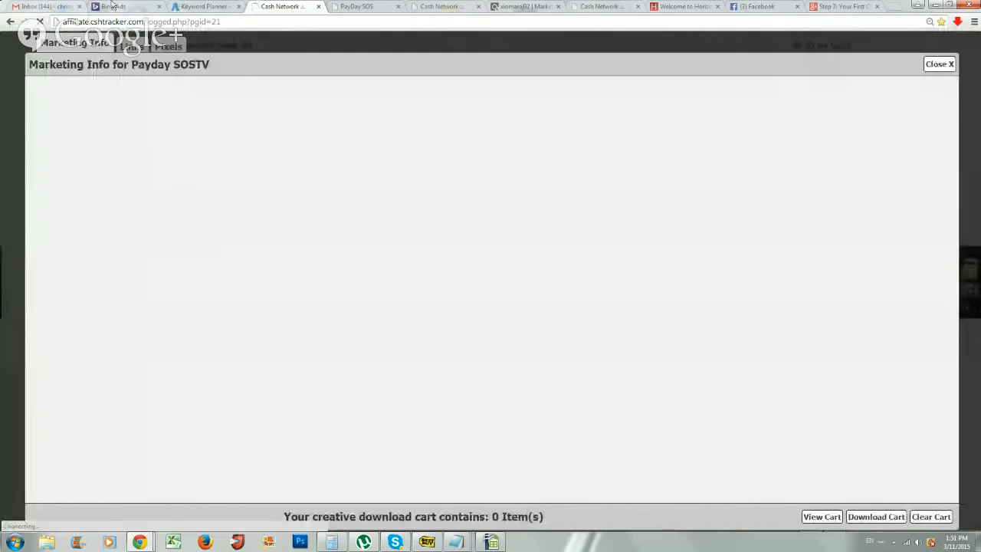
Switch to Bing Ads and start creating a new search & content campaign.
{"action": "left_click", "coordinate": [115, 6]}
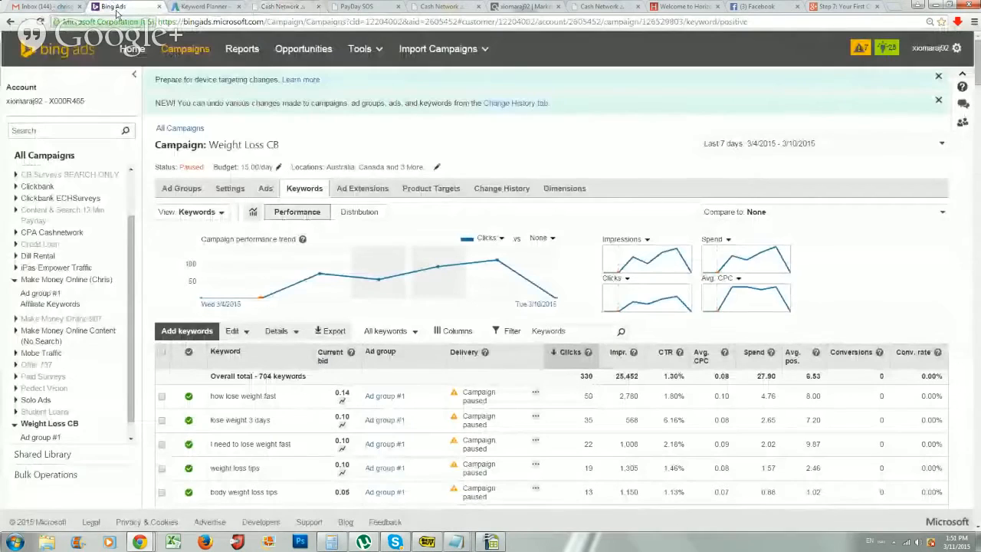
{"action": "left_click", "coordinate": [184, 50]}
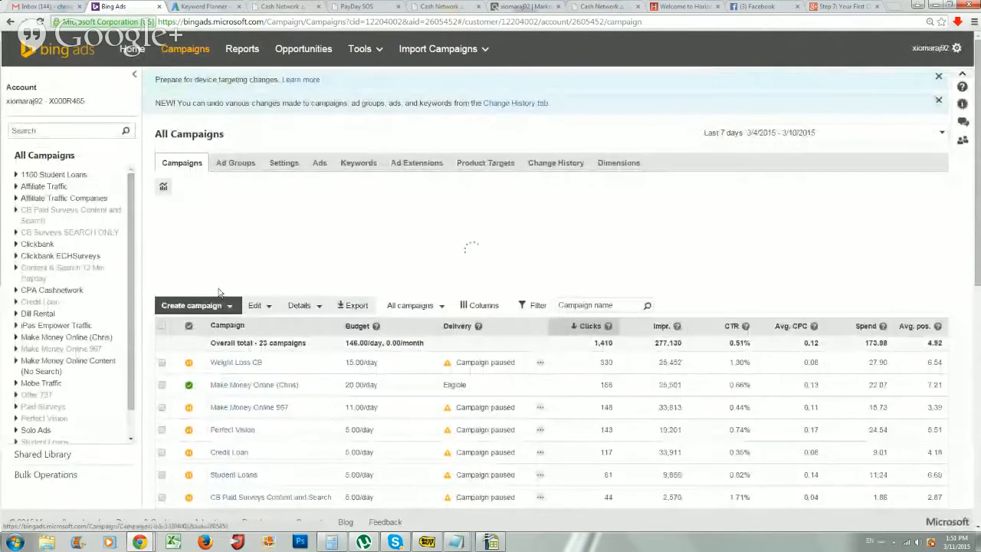
{"action": "left_click", "coordinate": [220, 306]}
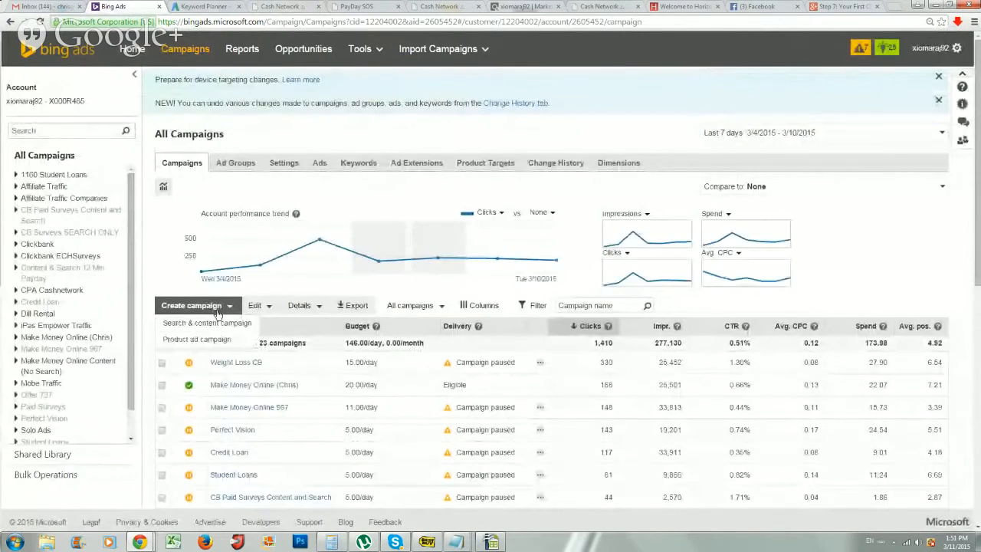
{"action": "left_click", "coordinate": [213, 329]}
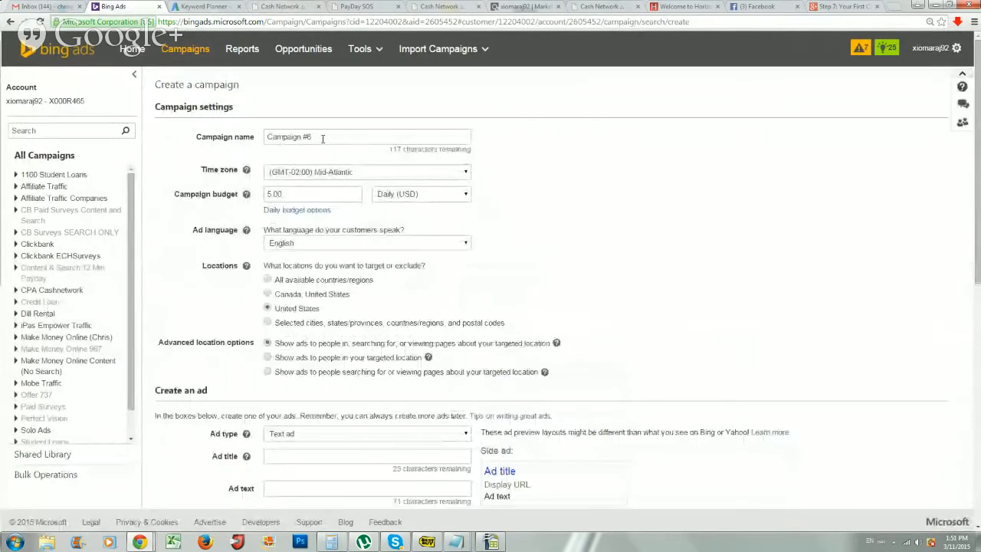
Name the campaign "Cashnetwork 860 Payday Loan", checking the offer in the affiliate network.
{"action": "left_click_drag", "start_coordinate": [323, 138], "coordinate": [222, 148]}
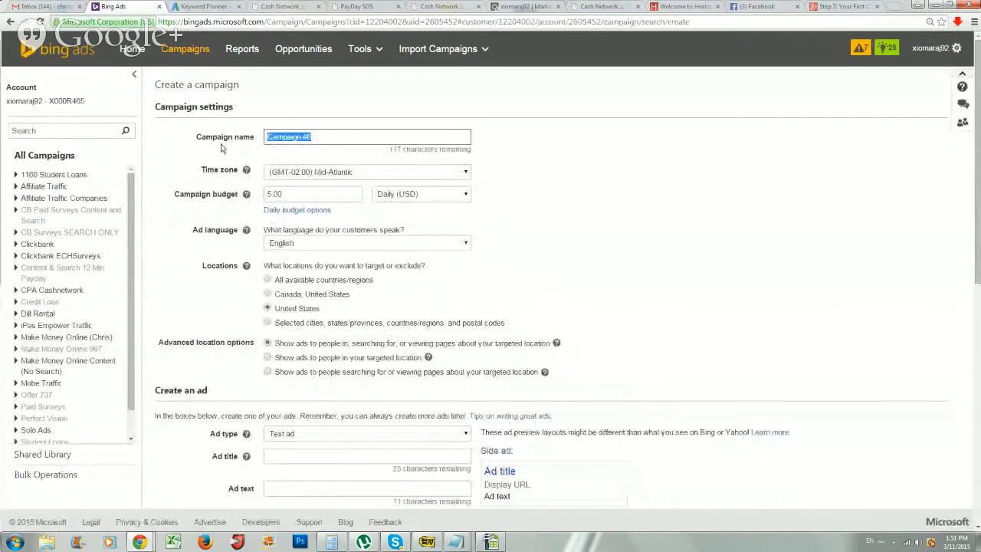
{"action": "type", "text": "C"}
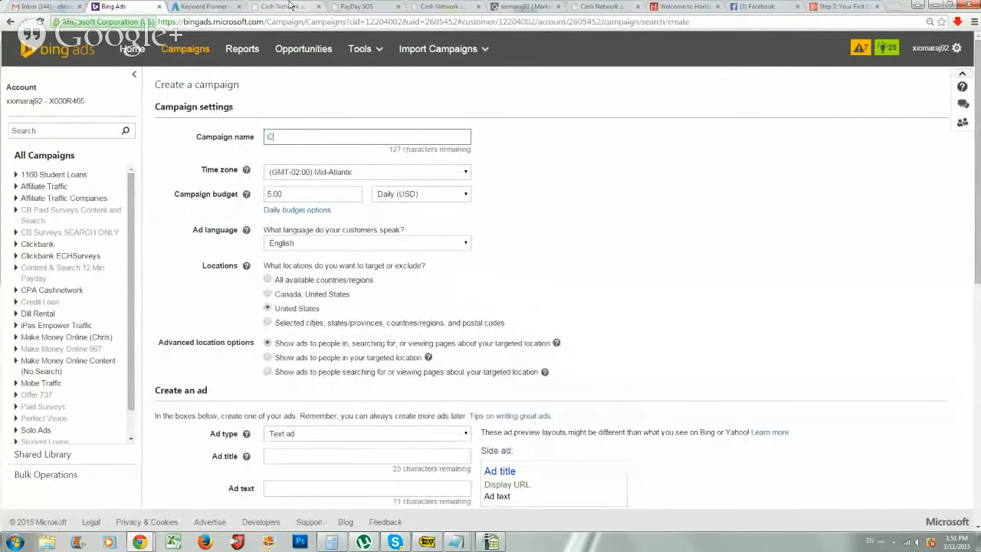
{"action": "type", "text": "ashnetwokr"}
{"action": "left_click", "coordinate": [290, 7]}
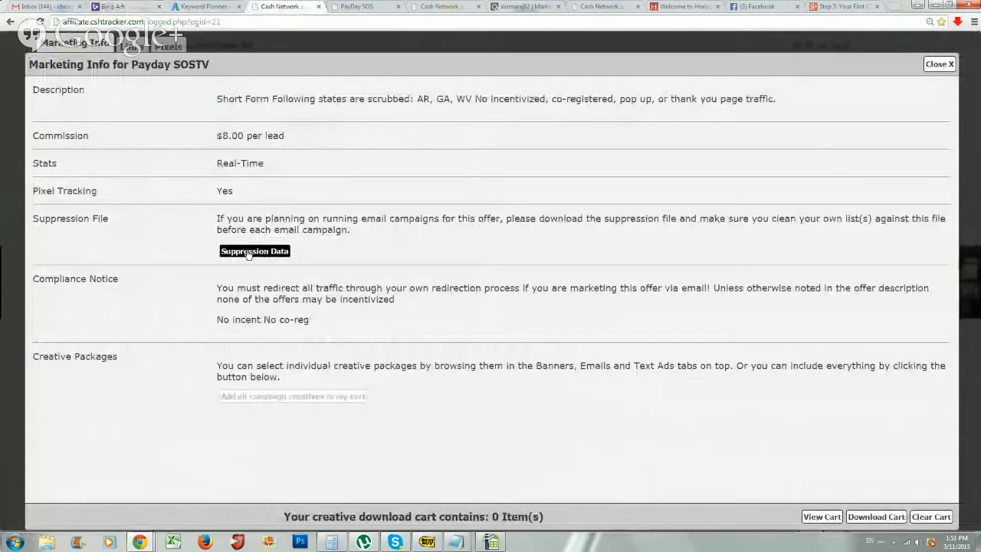
{"action": "left_click", "coordinate": [109, 7]}
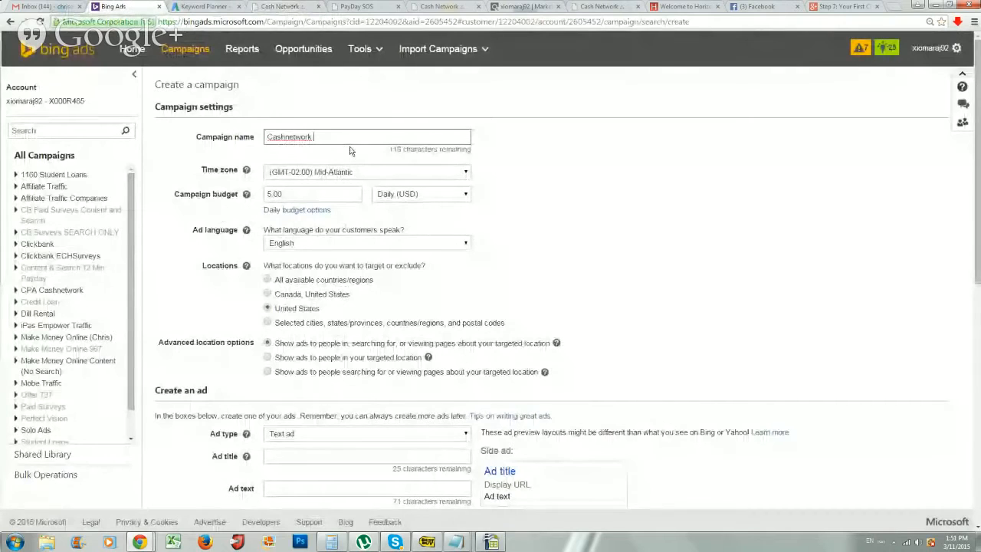
{"action": "type", "text": "860 Payday"}
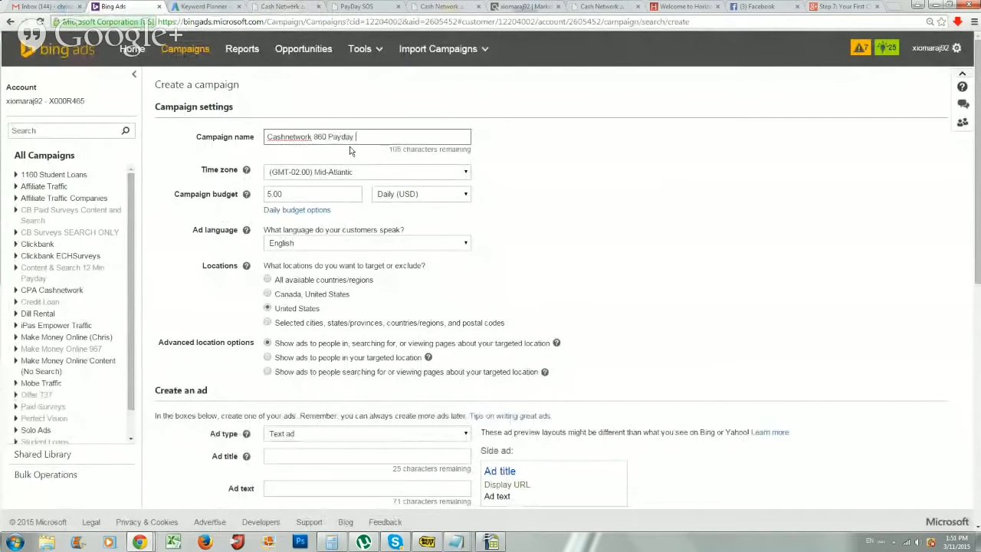
{"action": "type", "text": " Loan"}
Set the time zone to (GMT-07:00) Mountain Time (U.S. & Canada) and show ads only to people in the targeted location.
{"action": "left_click", "coordinate": [343, 171]}
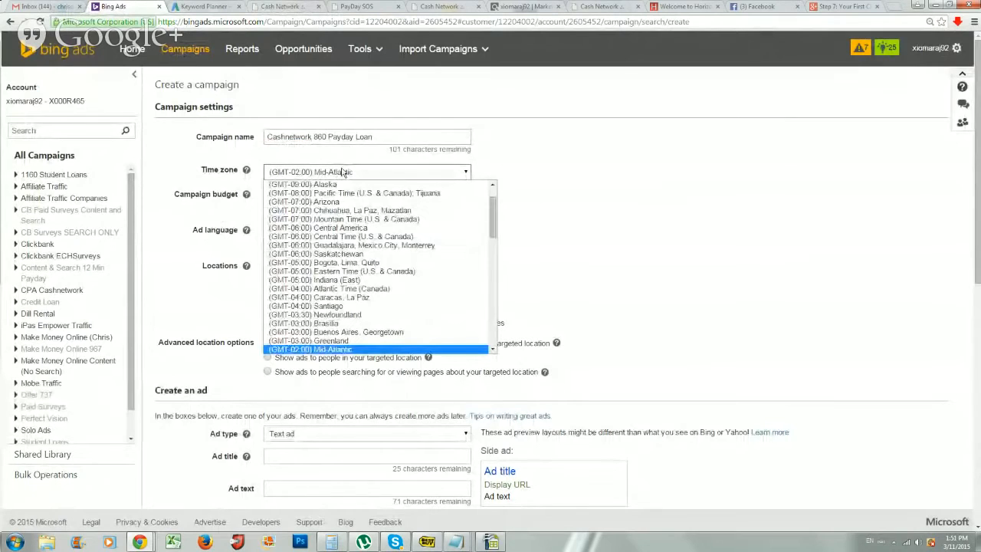
{"action": "left_click", "coordinate": [338, 220]}
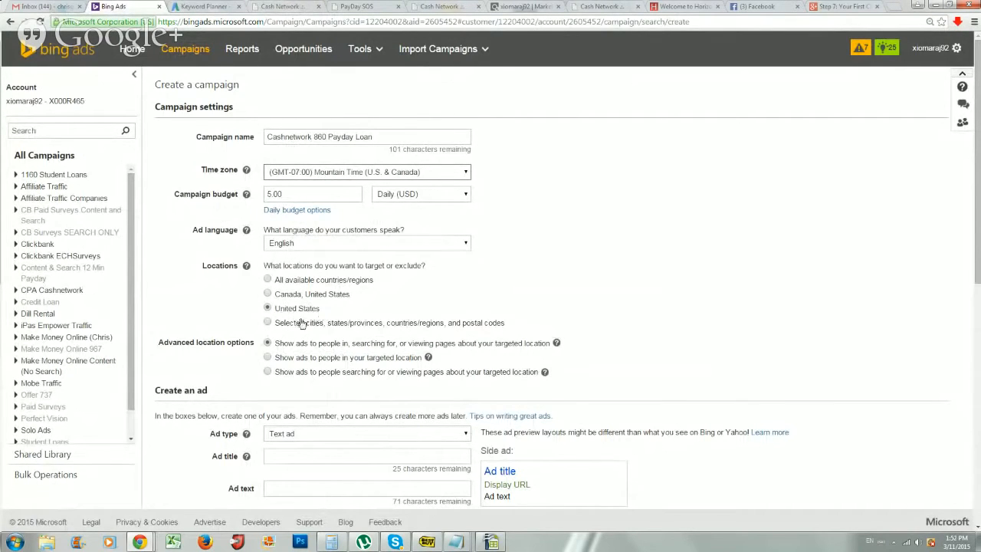
{"action": "scroll", "coordinate": [318, 315], "scroll_direction": "down", "scroll_amount": 1}
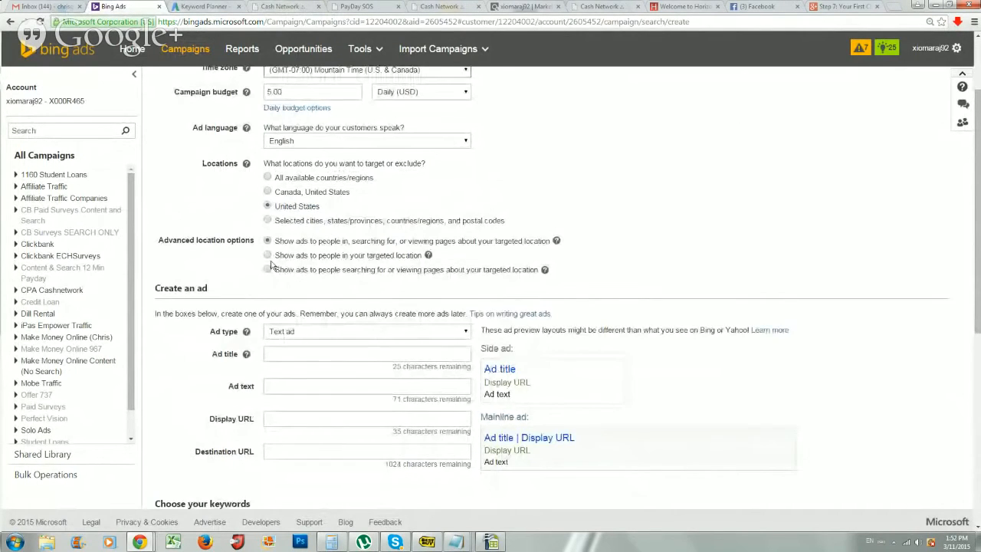
{"action": "left_click", "coordinate": [267, 256]}
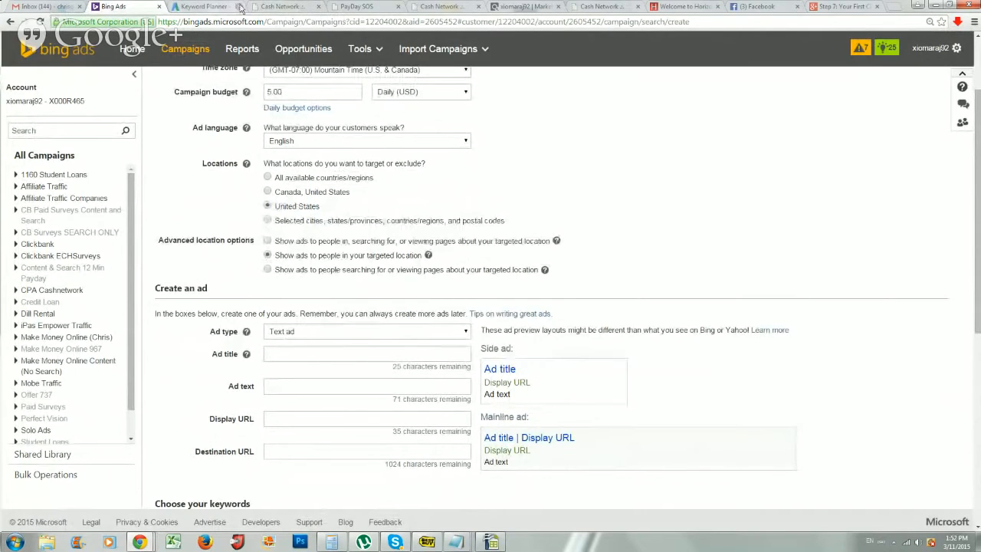
Check the PaydaySOSTV landing page and enter "$1000 Payday Advance" as the ad title in Bing Ads.
{"action": "left_click", "coordinate": [357, 7]}
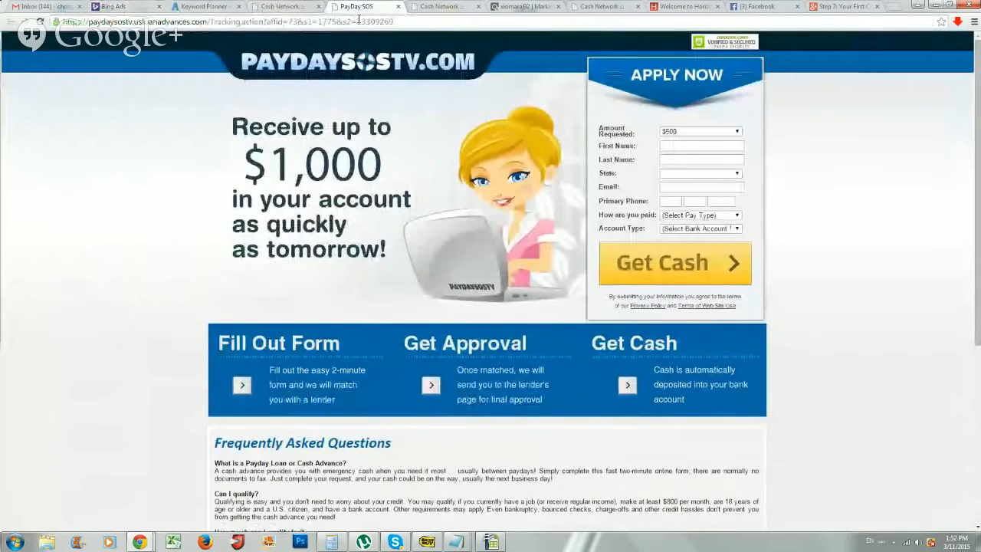
{"action": "left_click", "coordinate": [134, 6]}
{"action": "left_click", "coordinate": [317, 353]}
{"action": "type", "text": "$100"}
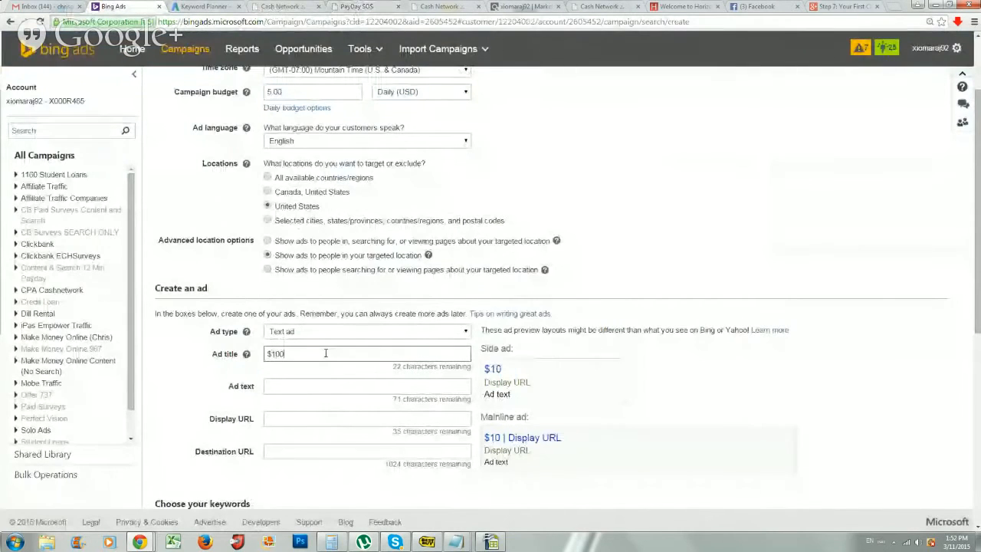
{"action": "type", "text": "0 P"}
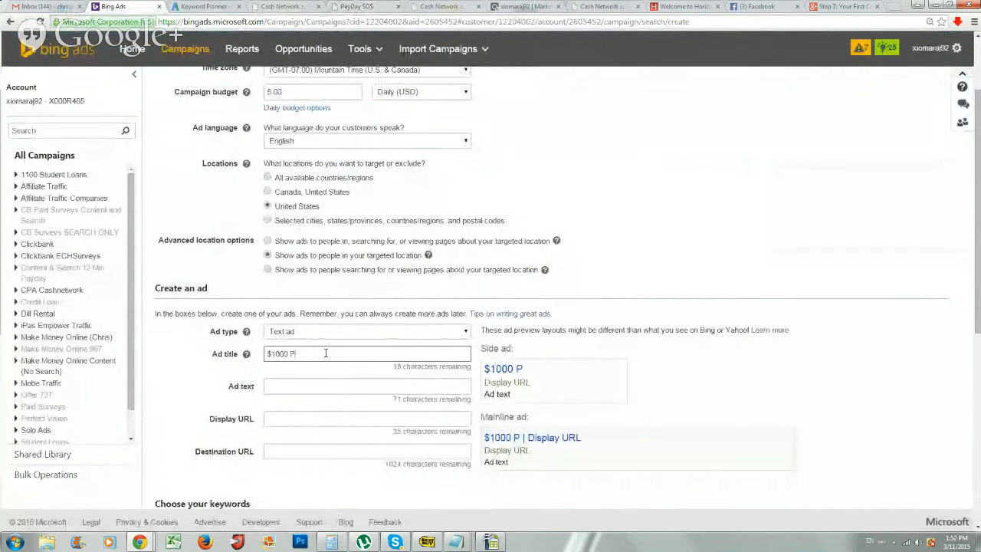
{"action": "type", "text": "ayday Advance"}
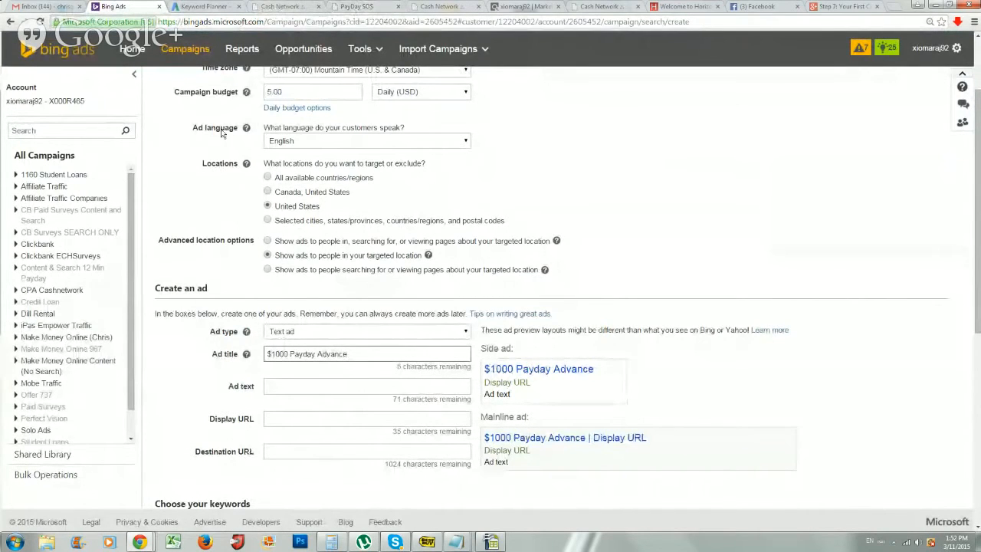
Consult the PaydaySOSTV landing page wording again and change the ad title to "$1000 by Tomorrow?".
{"action": "left_click", "coordinate": [217, 6]}
{"action": "left_click", "coordinate": [281, 7]}
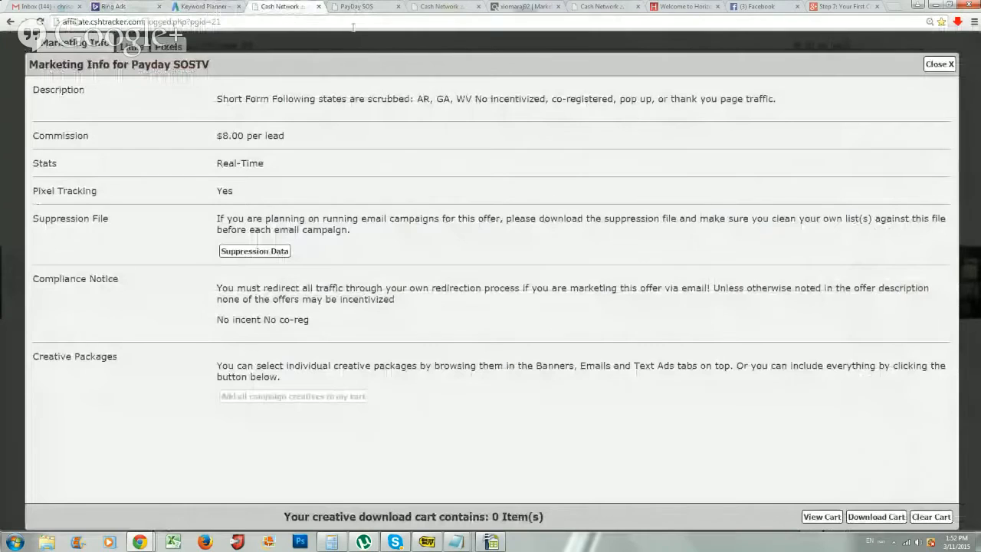
{"action": "left_click", "coordinate": [357, 7]}
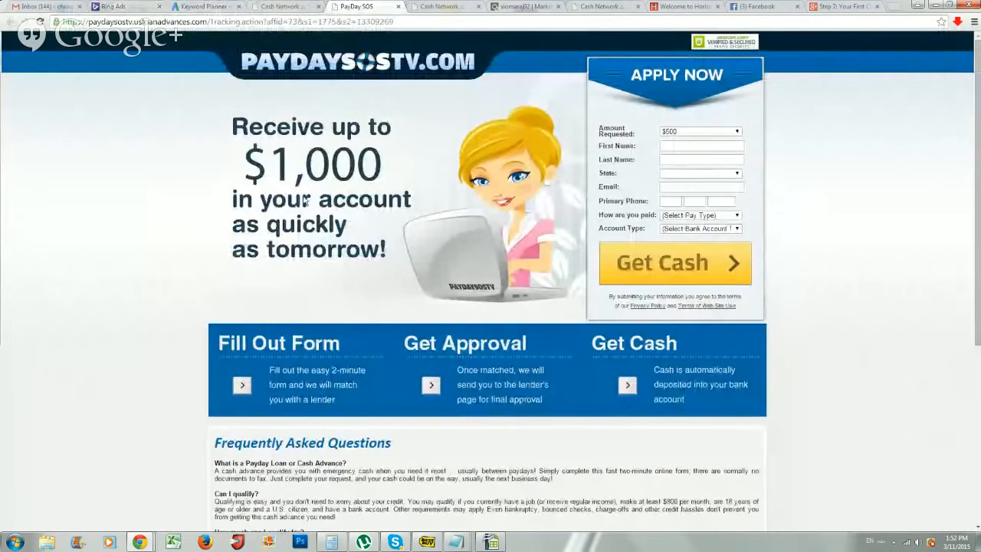
{"action": "left_click", "coordinate": [200, 6]}
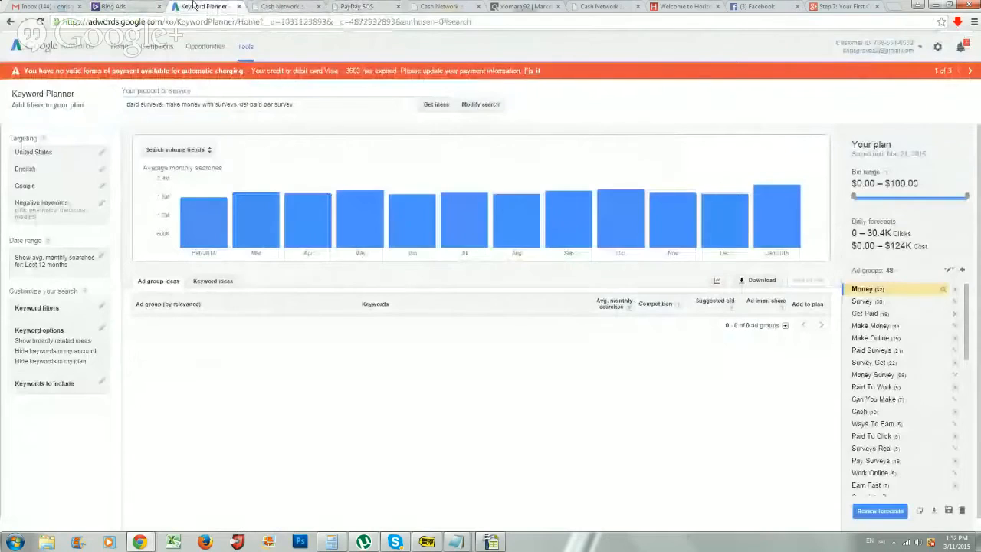
{"action": "left_click", "coordinate": [126, 6]}
{"action": "left_click_drag", "start_coordinate": [349, 354], "coordinate": [296, 357]}
{"action": "type", "text": "by"}
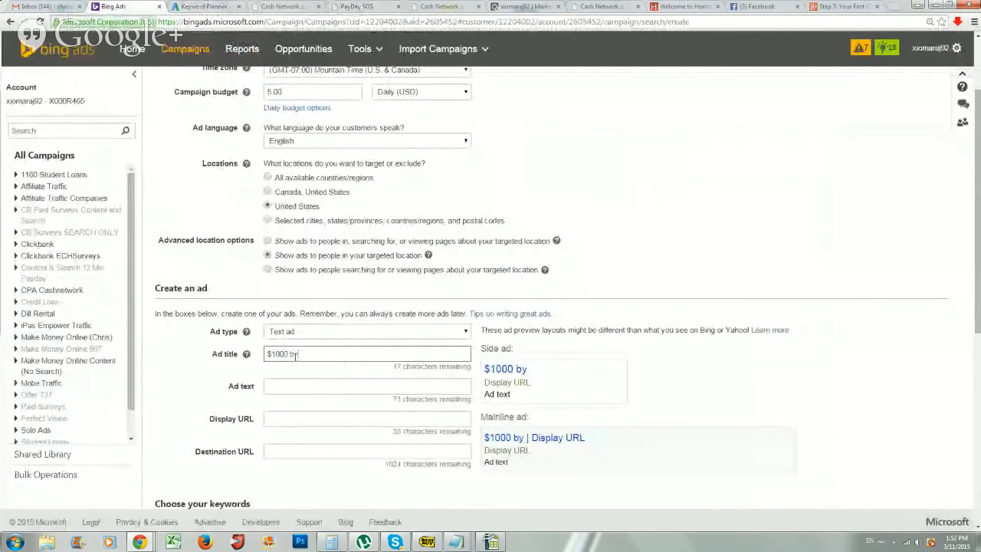
{"action": "type", "text": " Tomorrow?"}
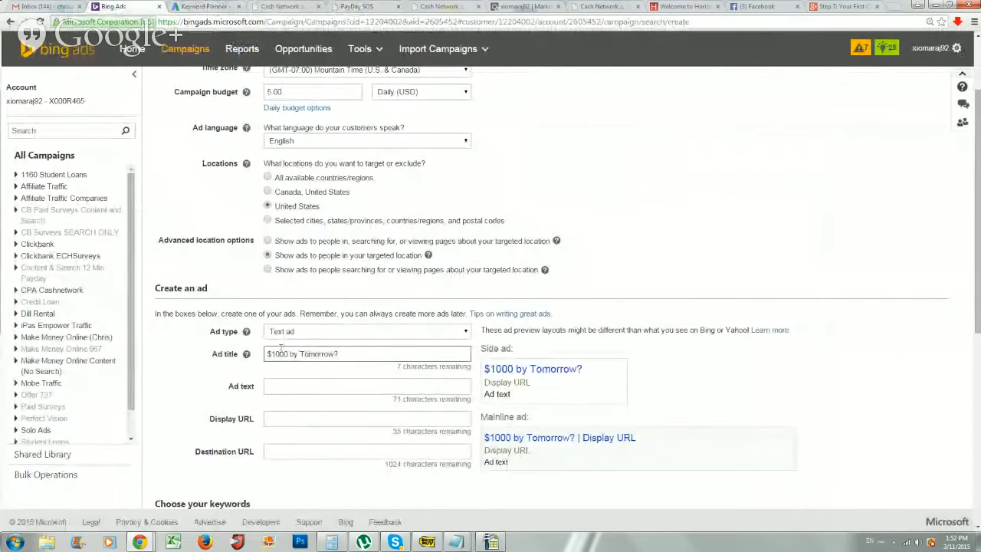
Write the ad text "Receive $1,000 in your account as soon as tomorrow." based on the landing page.
{"action": "left_click", "coordinate": [312, 387]}
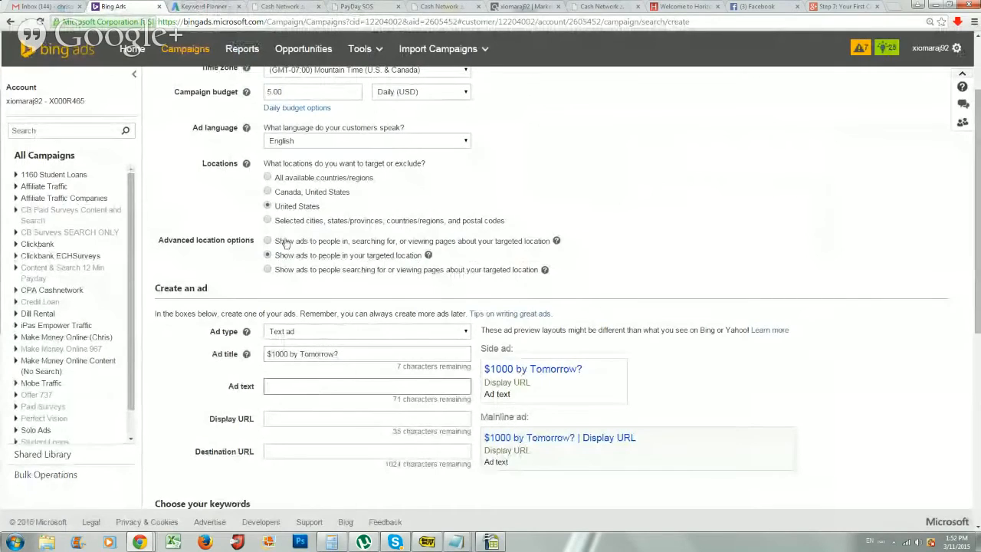
{"action": "left_click", "coordinate": [280, 6]}
{"action": "left_click", "coordinate": [203, 7]}
{"action": "left_click", "coordinate": [350, 6]}
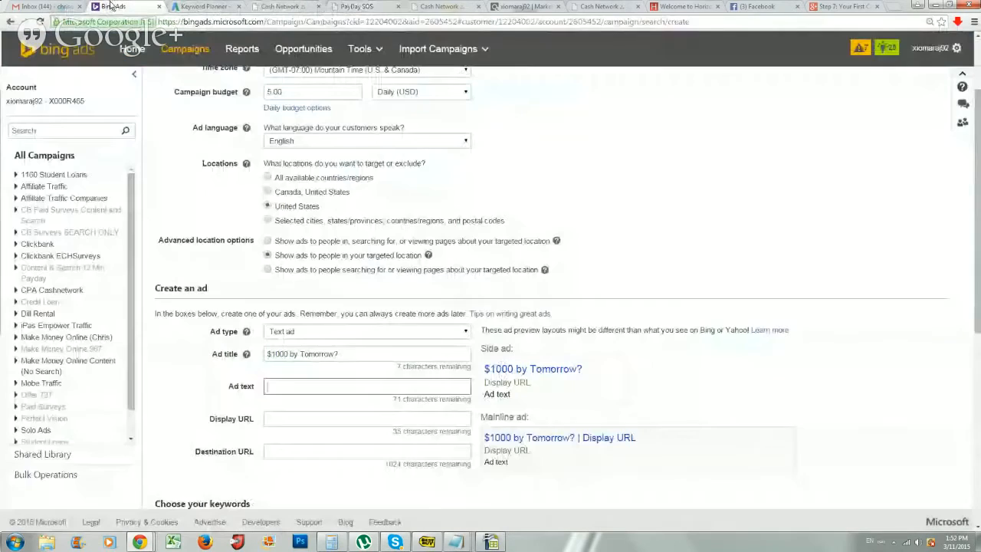
{"action": "left_click", "coordinate": [113, 6]}
{"action": "type", "text": "Rece"}
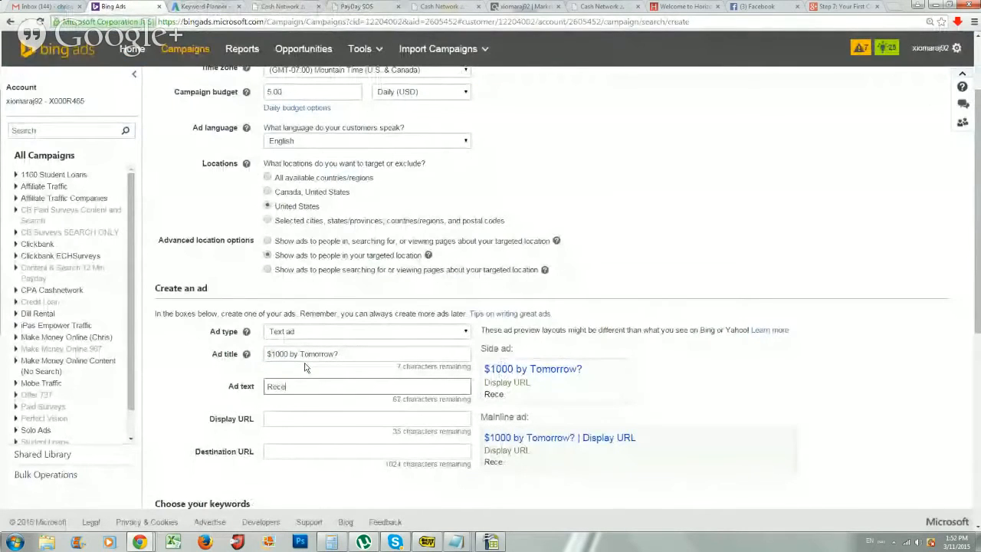
{"action": "type", "text": "ive $1,000 in your account as"}
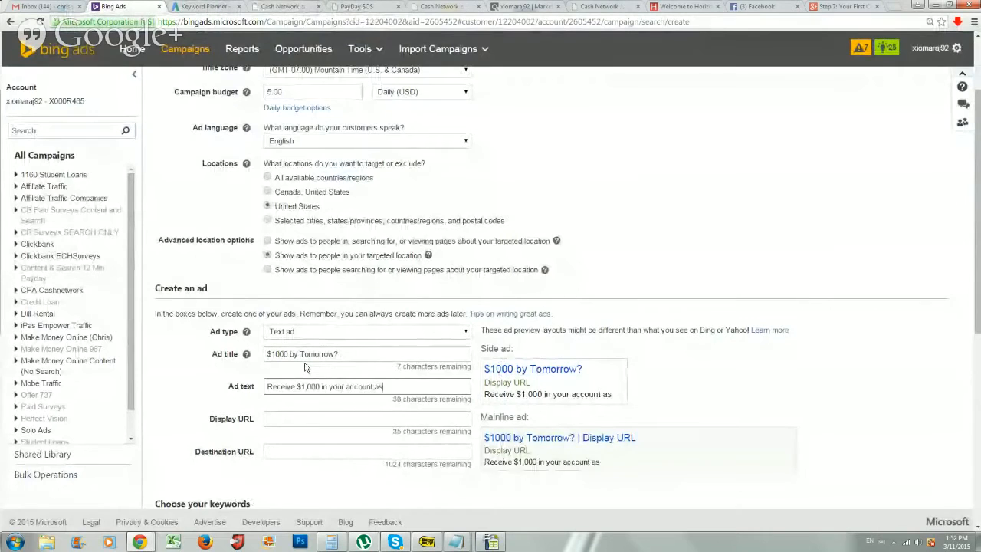
{"action": "type", "text": " soon as tomorrow."}
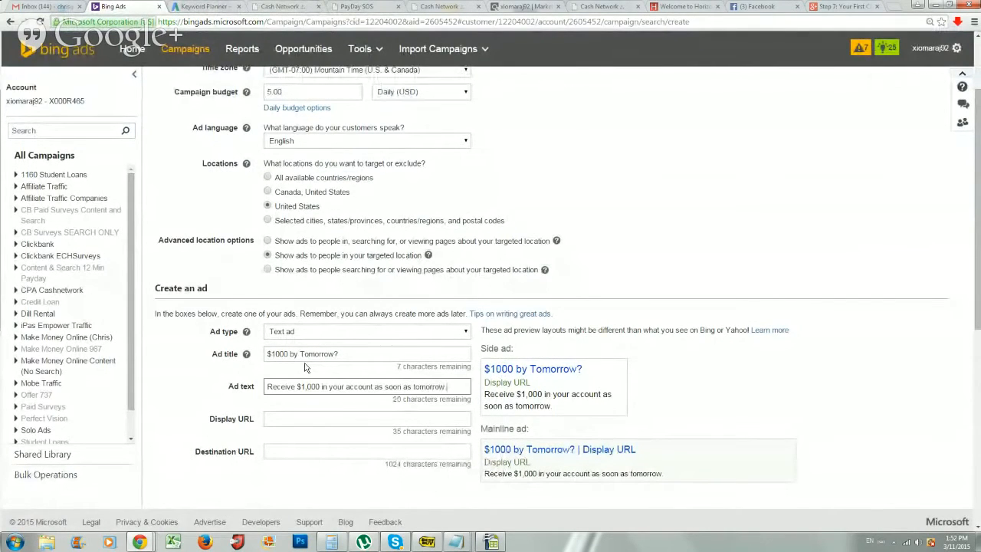
{"action": "scroll", "coordinate": [299, 421], "scroll_direction": "down", "scroll_amount": 1}
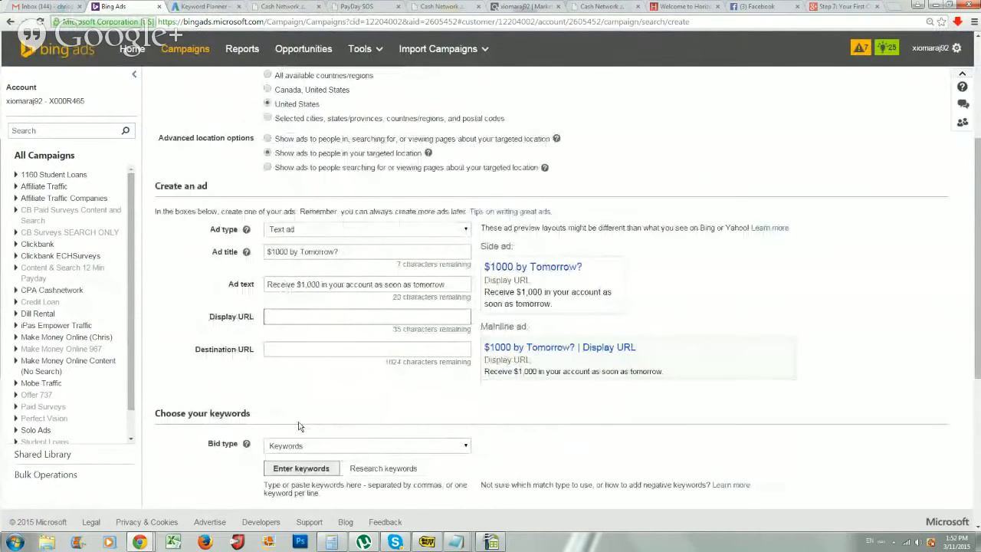
{"action": "type", "text": "www.p"}
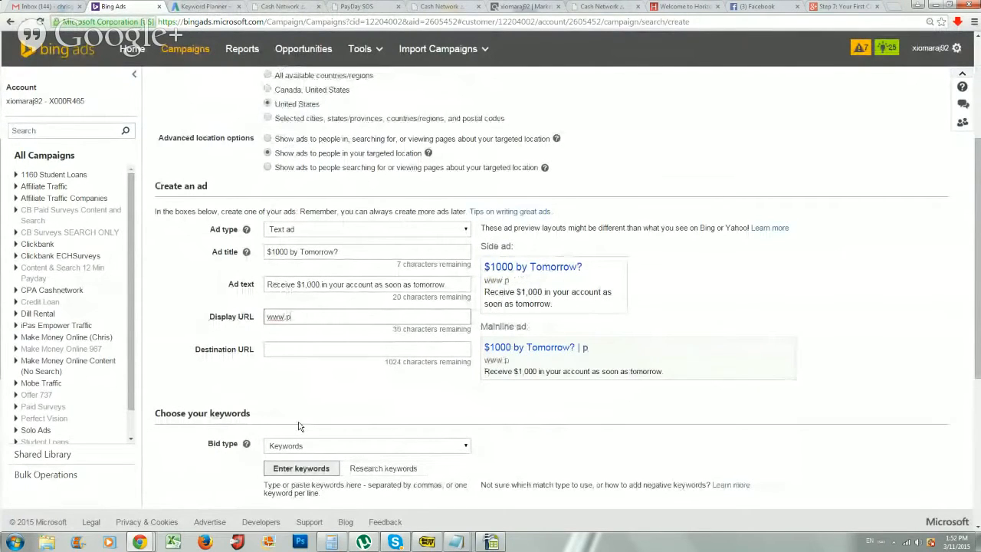
{"action": "type", "text": "aydayloan.com"}
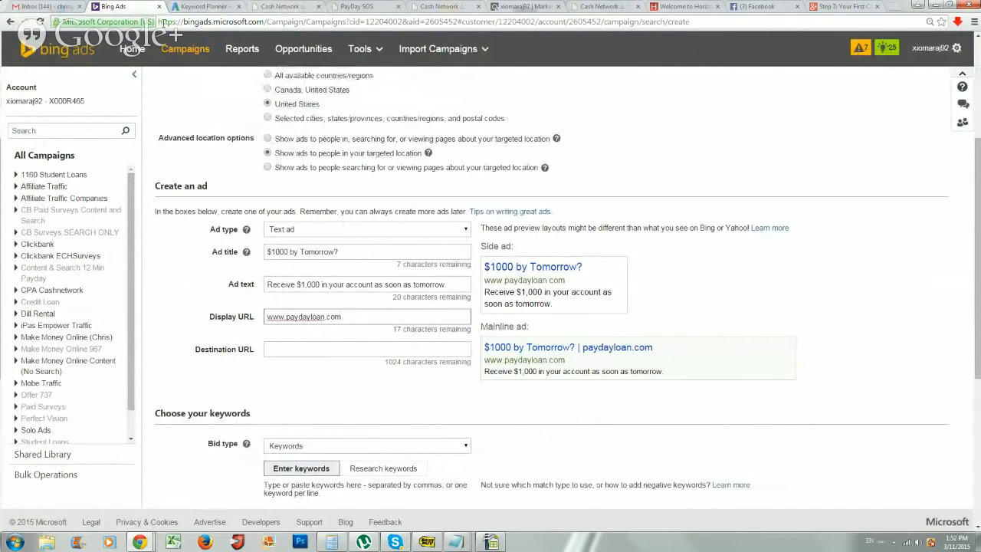
Copy the Payday SOSTV landing page tracking link from Cash Network and use it as the ad's destination URL in Bing Ads.
{"action": "left_click", "coordinate": [281, 6]}
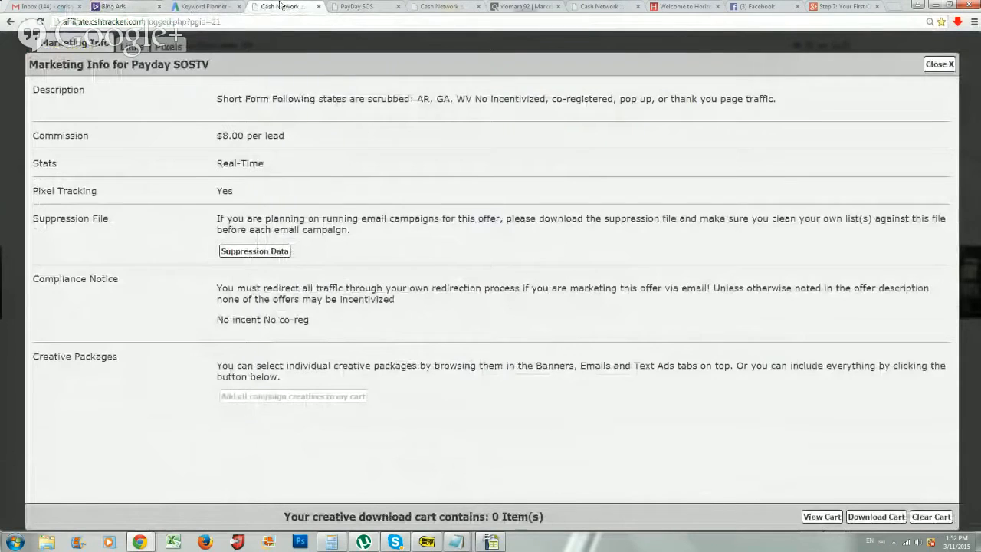
{"action": "left_click", "coordinate": [132, 43]}
{"action": "triple_click", "coordinate": [255, 94]}
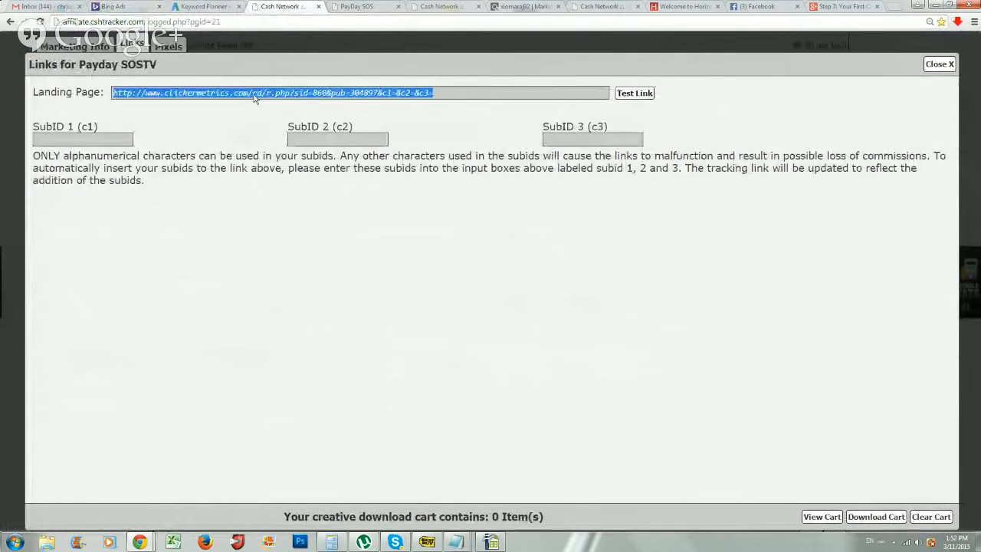
{"action": "left_click", "coordinate": [113, 6]}
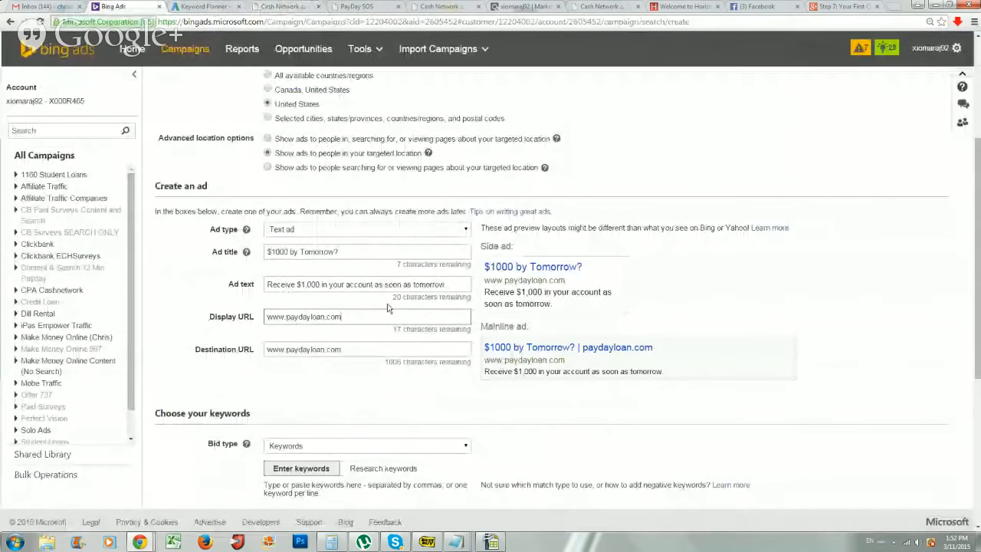
{"action": "triple_click", "coordinate": [358, 349]}
{"action": "key", "text": "ctrl+v"}
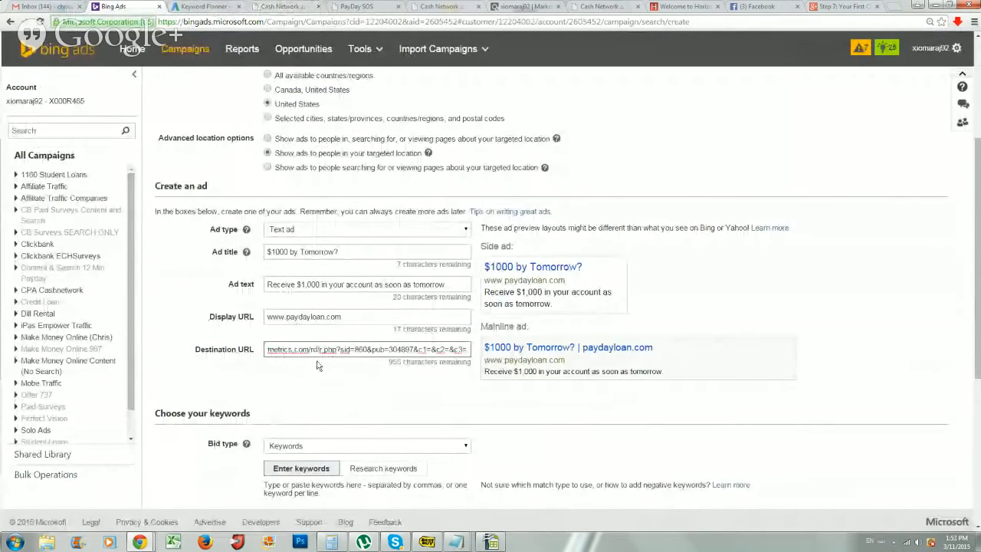
{"action": "left_click_drag", "start_coordinate": [309, 350], "coordinate": [171, 359]}
{"action": "left_click", "coordinate": [314, 407]}
{"action": "scroll", "coordinate": [314, 408], "scroll_direction": "down", "scroll_amount": 2}
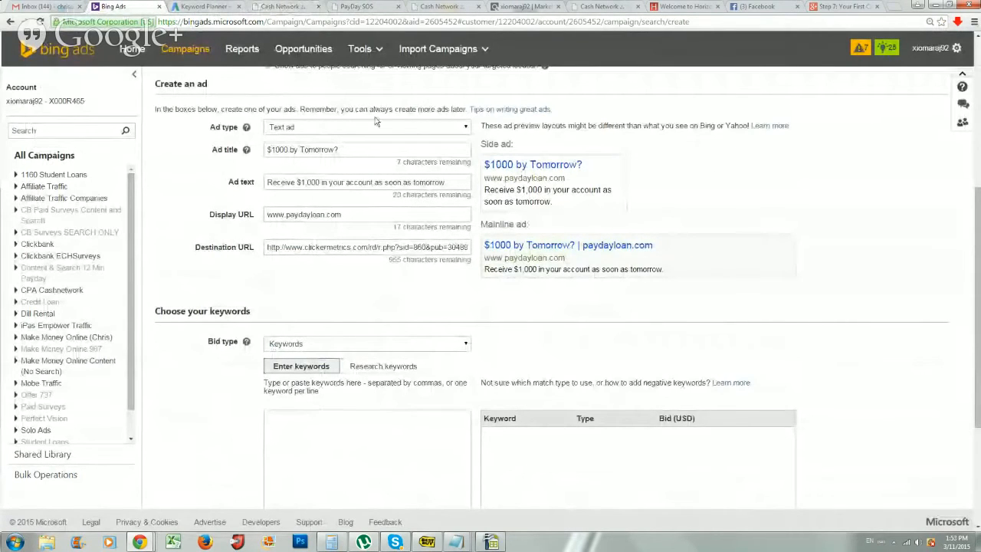
Switch to Google AdWords, start a fresh plan in Keyword Planner and open the search for new keyword and ad group ideas.
{"action": "left_click", "coordinate": [203, 6]}
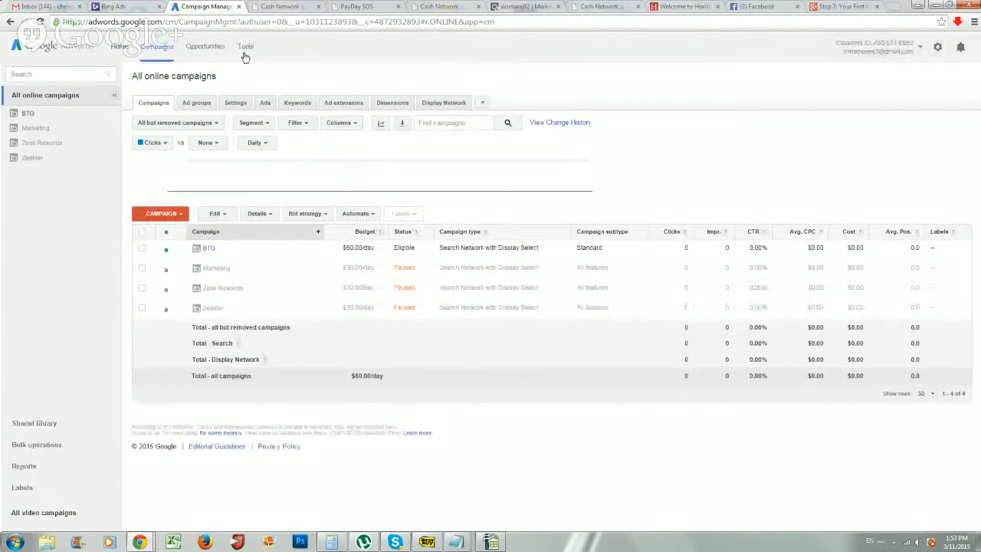
{"action": "left_click", "coordinate": [244, 55]}
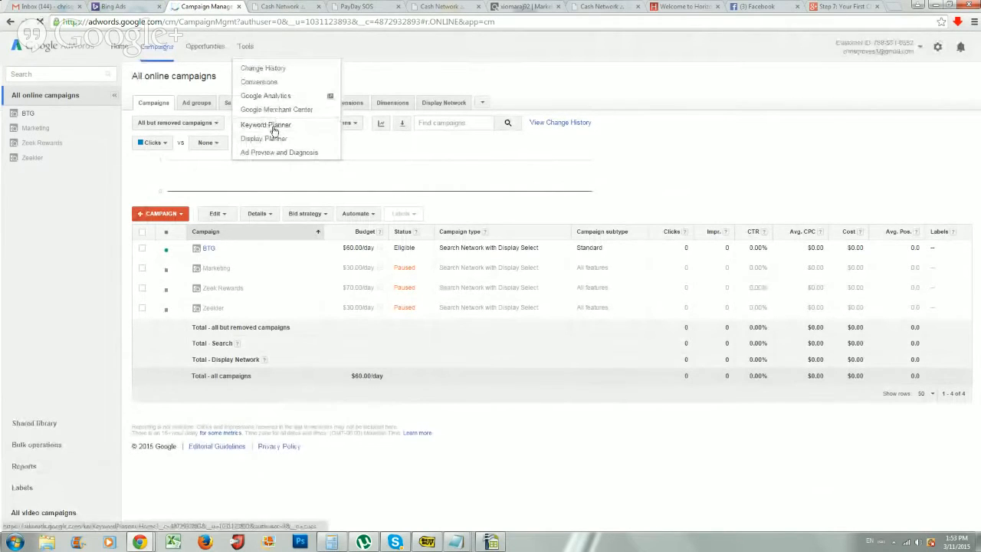
{"action": "left_click", "coordinate": [264, 127]}
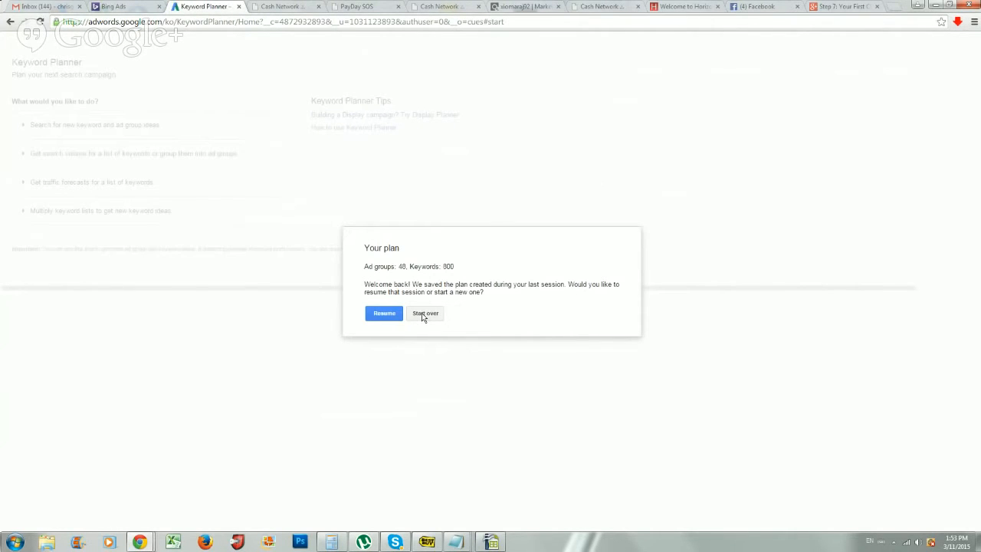
{"action": "left_click", "coordinate": [424, 314]}
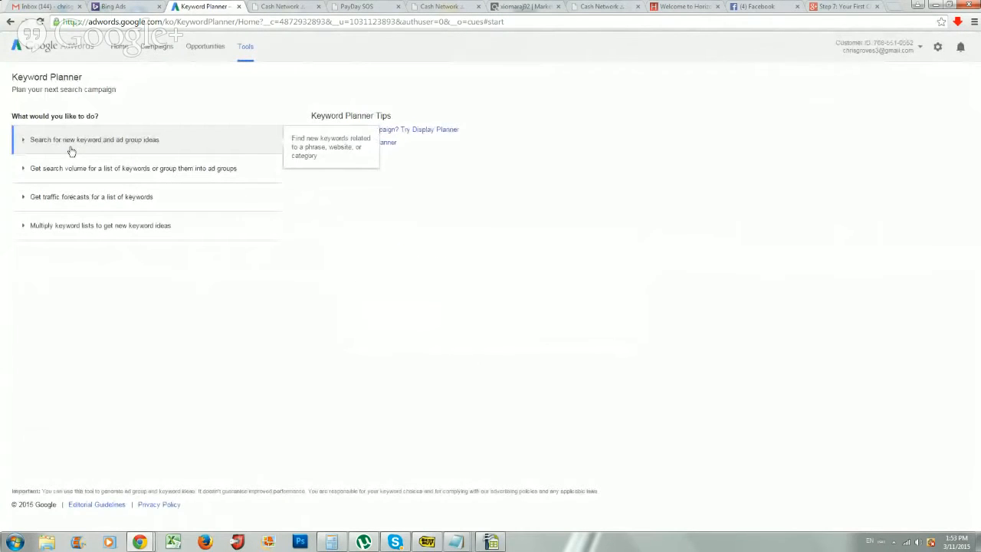
{"action": "left_click", "coordinate": [71, 150]}
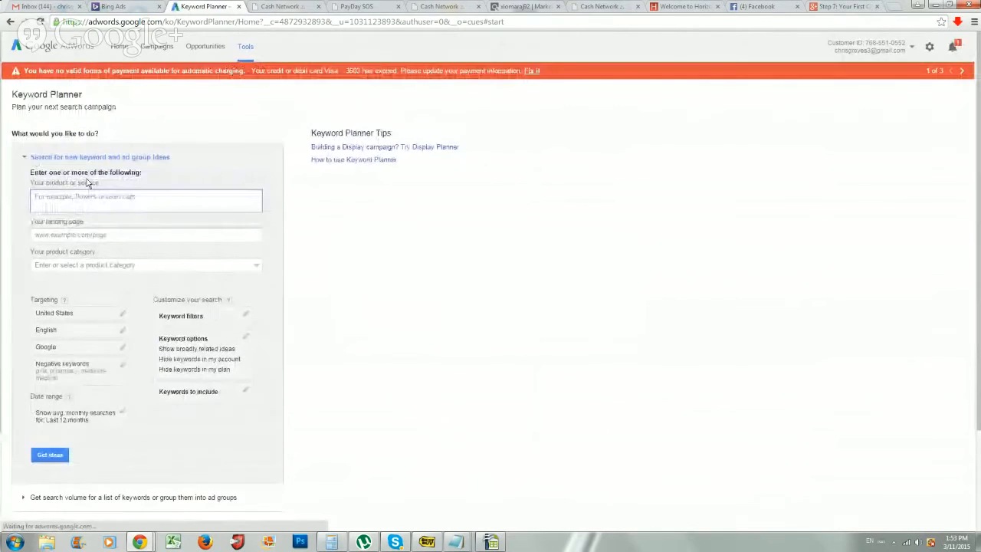
Get keyword ideas for the terms "payday loan", "cash advance" and "bad credit need money".
{"action": "type", "text": "payday l"}
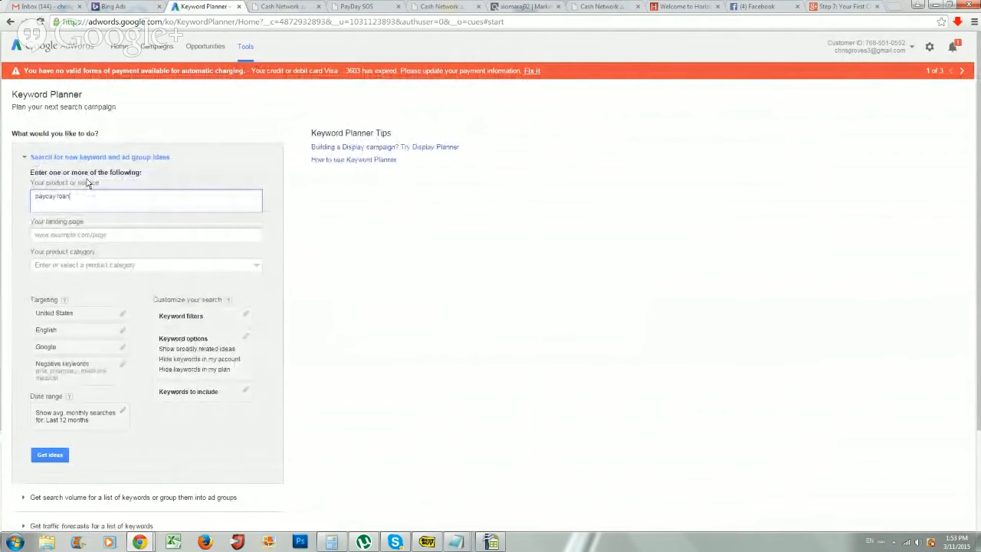
{"action": "type", "text": "oan"}
{"action": "key", "text": "Return"}
{"action": "type", "text": "cash advanced"}
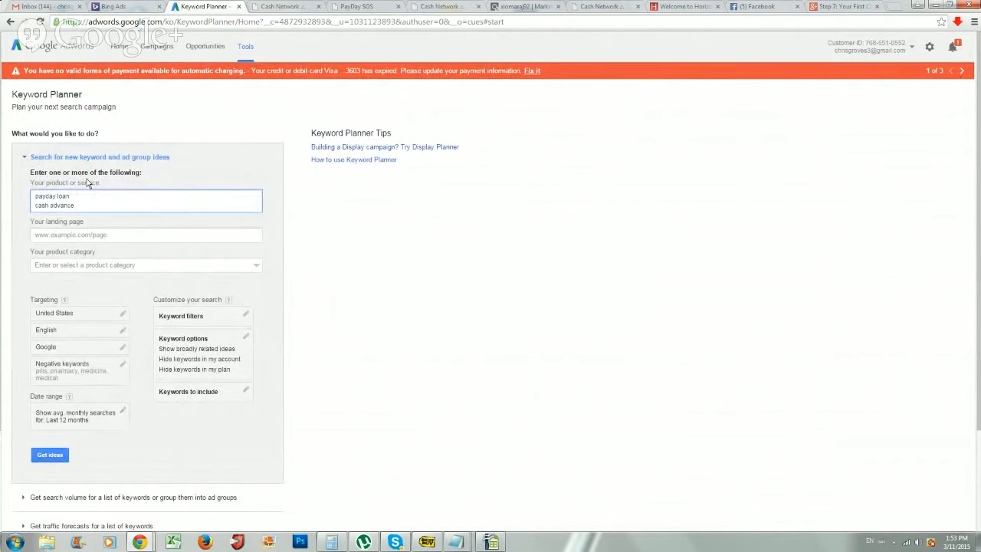
{"action": "key", "text": "Return"}
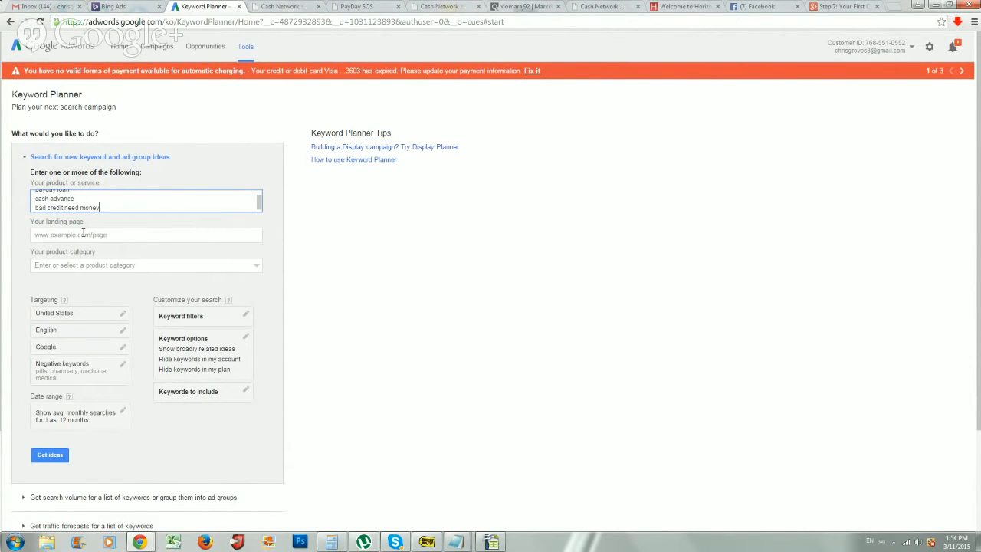
{"action": "left_click", "coordinate": [51, 458]}
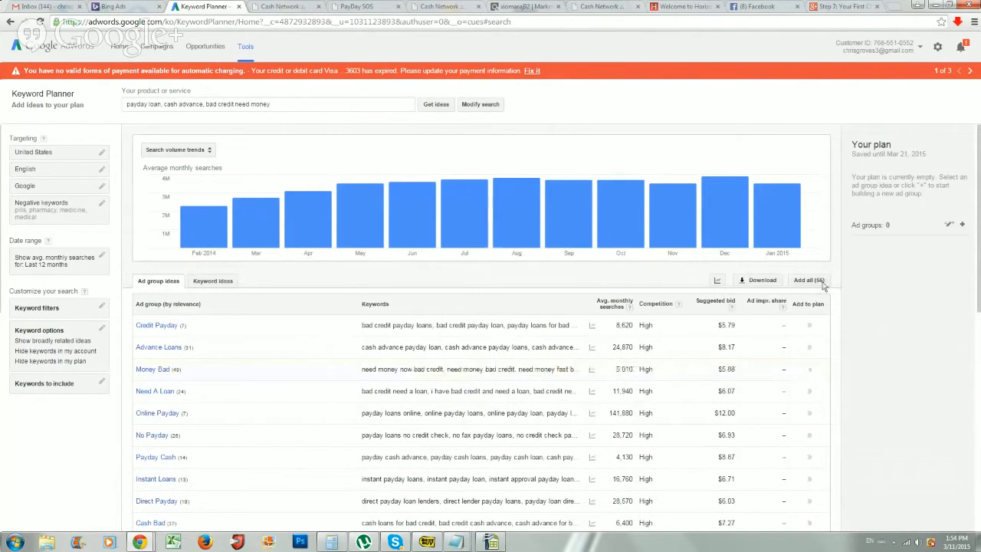
Add all suggested ad groups to the plan and copy its full keyword list.
{"action": "left_click", "coordinate": [820, 281]}
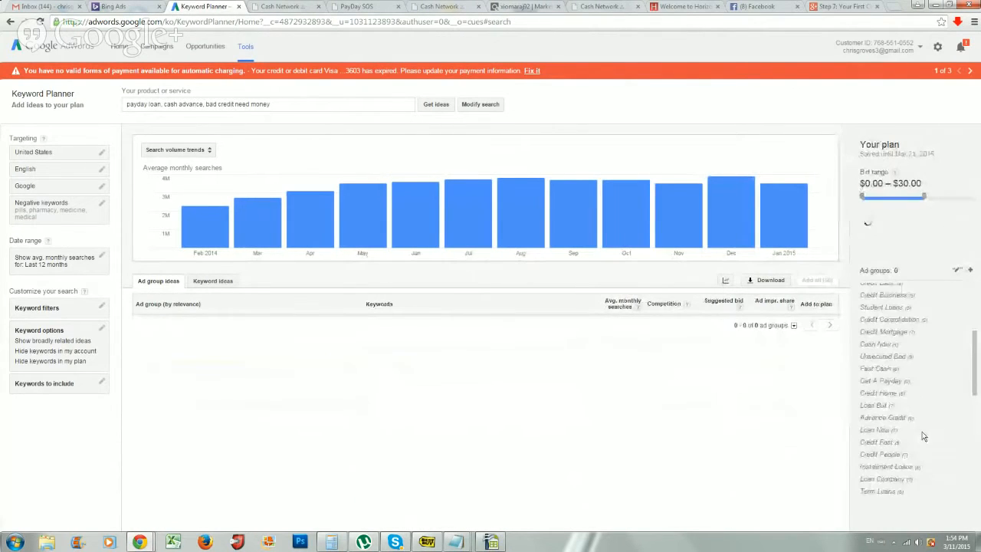
{"action": "scroll", "coordinate": [922, 431], "scroll_direction": "down", "scroll_amount": 4}
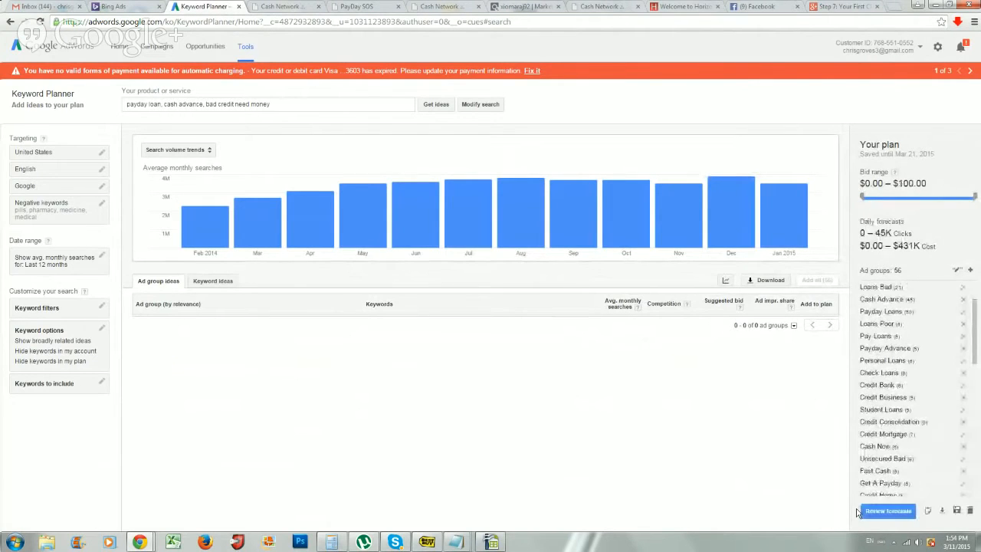
{"action": "left_click", "coordinate": [928, 511]}
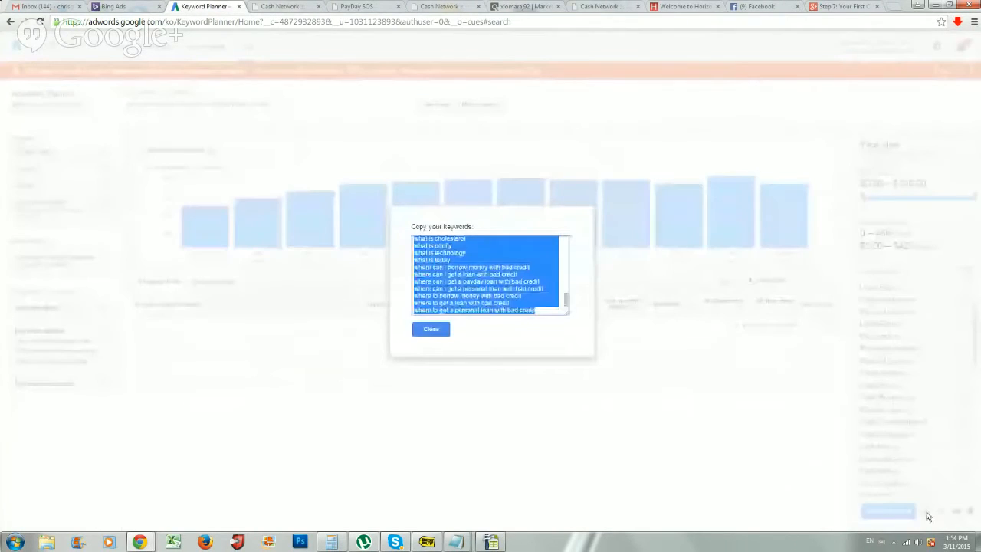
{"action": "double_click", "coordinate": [483, 292]}
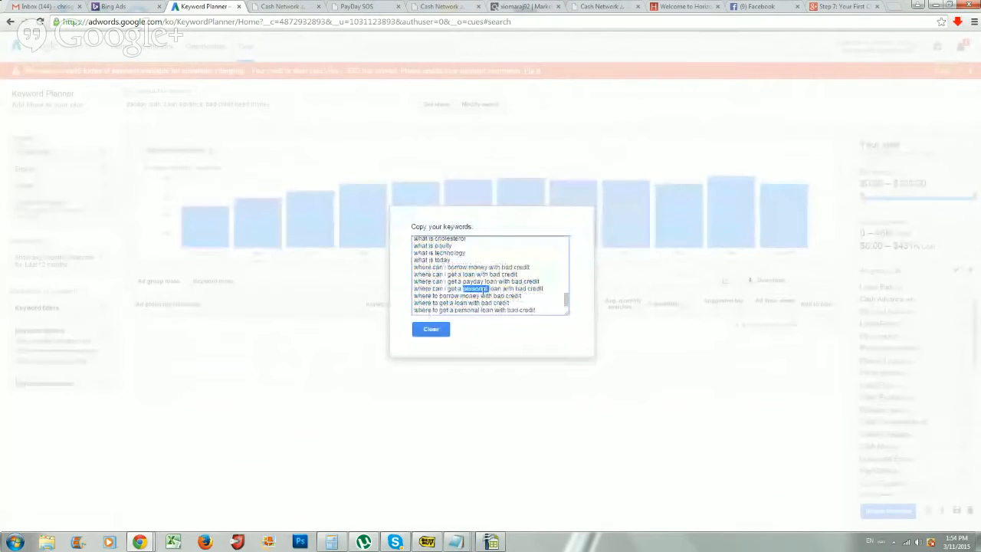
{"action": "key", "text": "ctrl+a"}
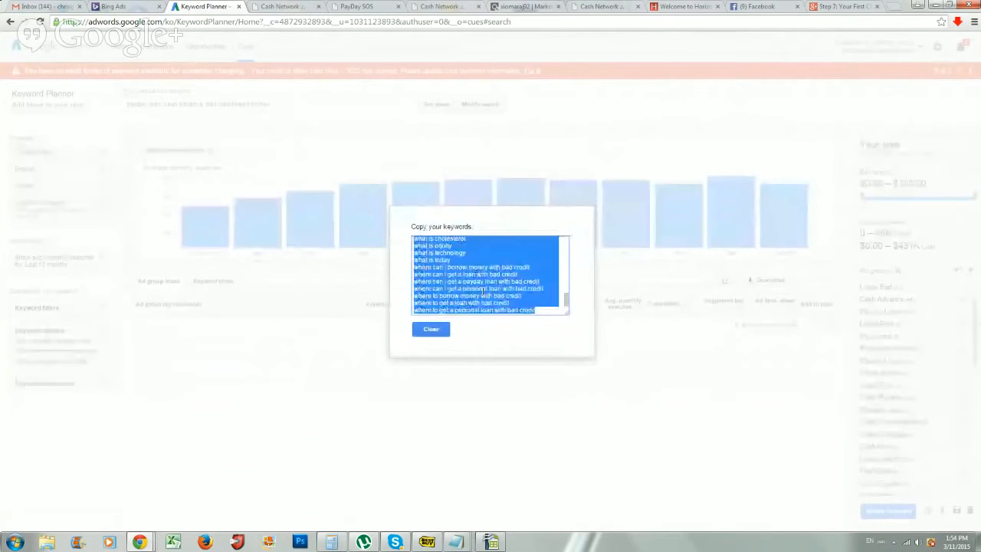
Switch to the OpenOffice Calc spreadsheet and delete the contents of the selected old keywords in A206:A367.
{"action": "left_click", "coordinate": [502, 539]}
{"action": "key", "text": "Delete"}
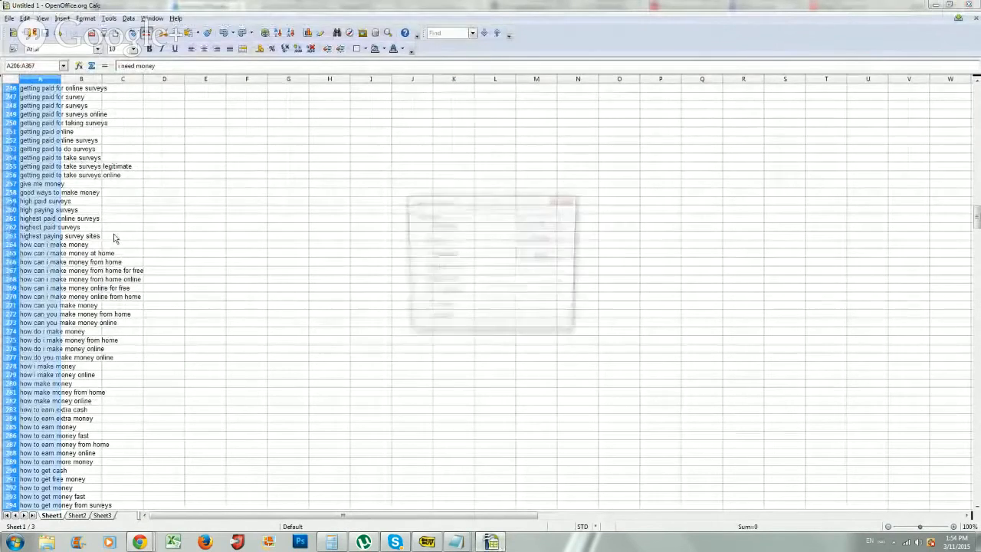
{"action": "left_click", "coordinate": [541, 223]}
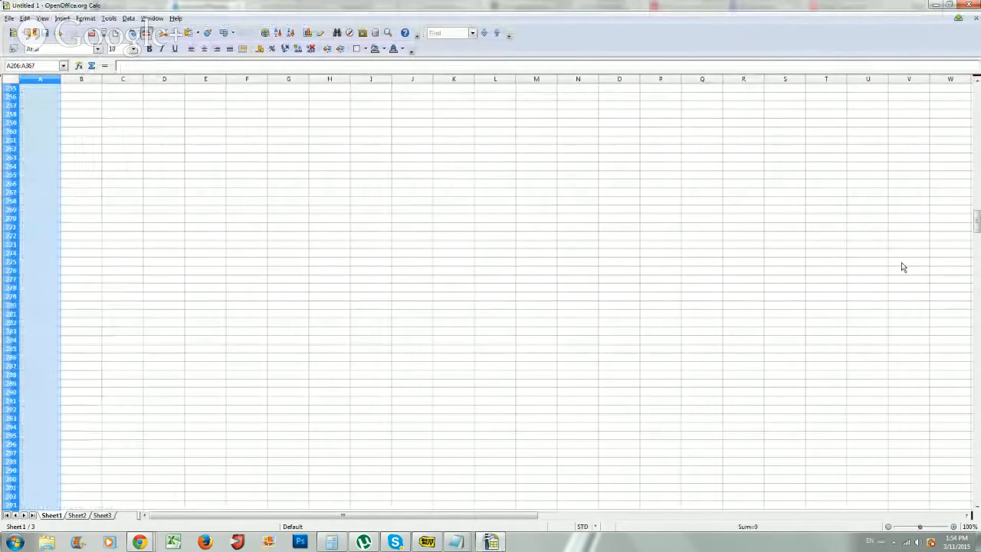
Delete the contents of the old keyword cells A368:A800.
{"action": "left_click_drag", "start_coordinate": [976, 220], "coordinate": [977, 464]}
{"action": "left_click", "coordinate": [43, 394]}
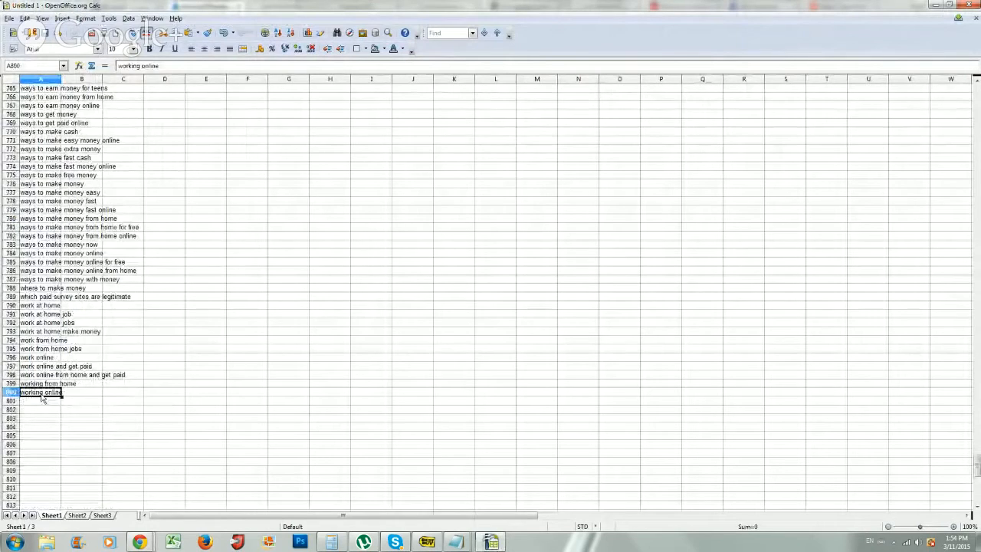
{"action": "scroll", "coordinate": [69, 331], "scroll_direction": "up", "scroll_amount": 5}
{"action": "left_click_drag", "start_coordinate": [978, 464], "coordinate": [966, 279]}
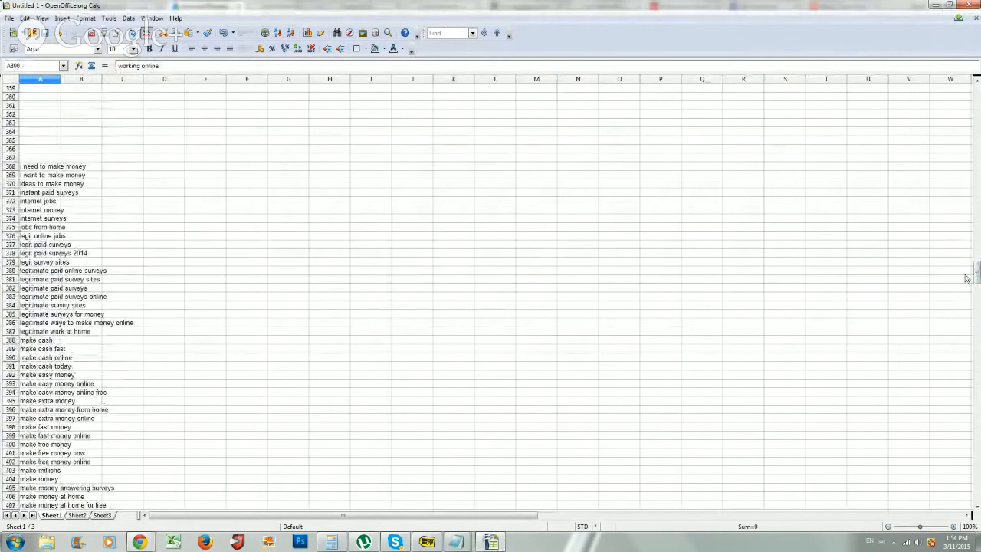
{"action": "left_click", "coordinate": [46, 167], "text": "shift"}
{"action": "key", "text": "BackSpace"}
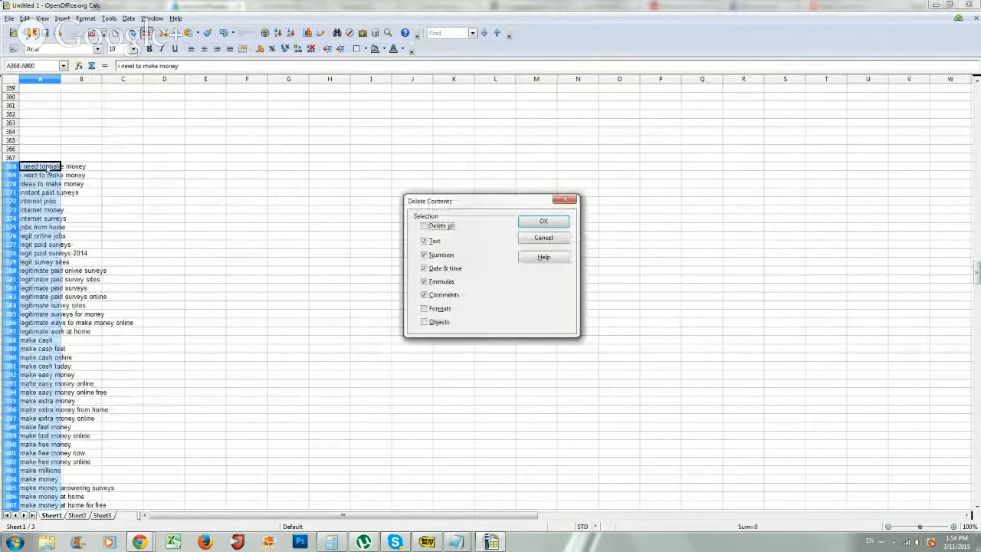
{"action": "left_click", "coordinate": [545, 223]}
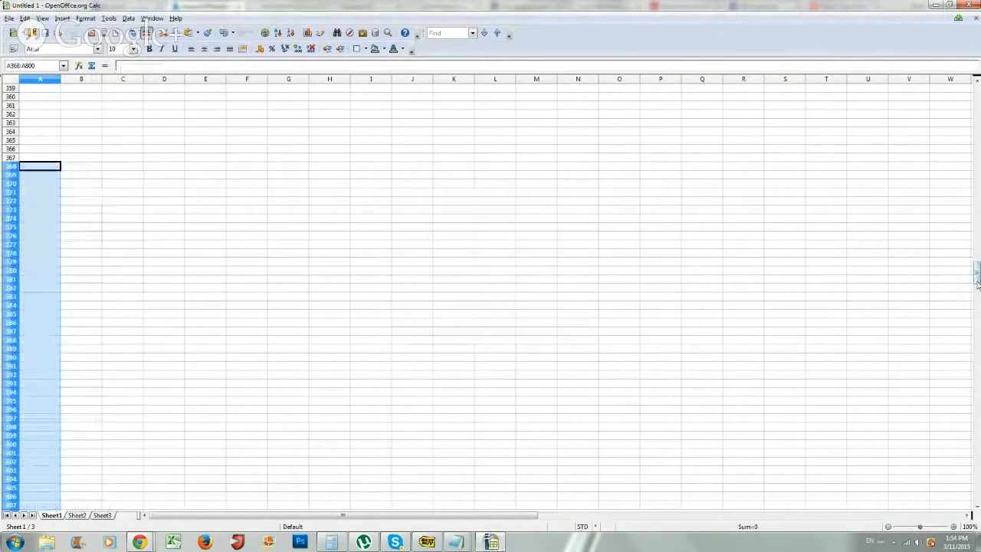
Clear the remaining old keywords from cells A1:A205.
{"action": "left_click_drag", "start_coordinate": [976, 272], "coordinate": [944, 420]}
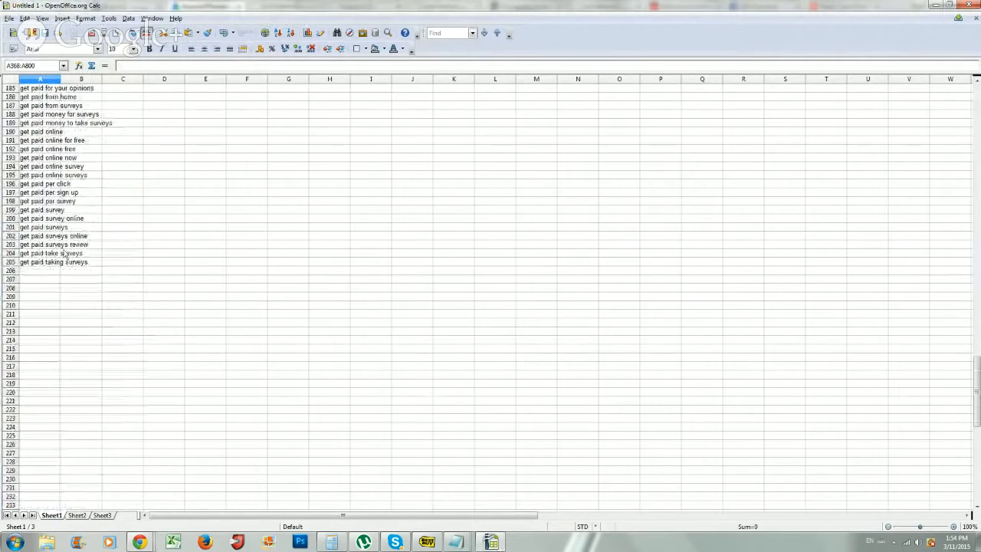
{"action": "left_click", "coordinate": [49, 263]}
{"action": "left_click_drag", "start_coordinate": [977, 376], "coordinate": [975, 115]}
{"action": "left_click", "coordinate": [41, 90], "text": "shift"}
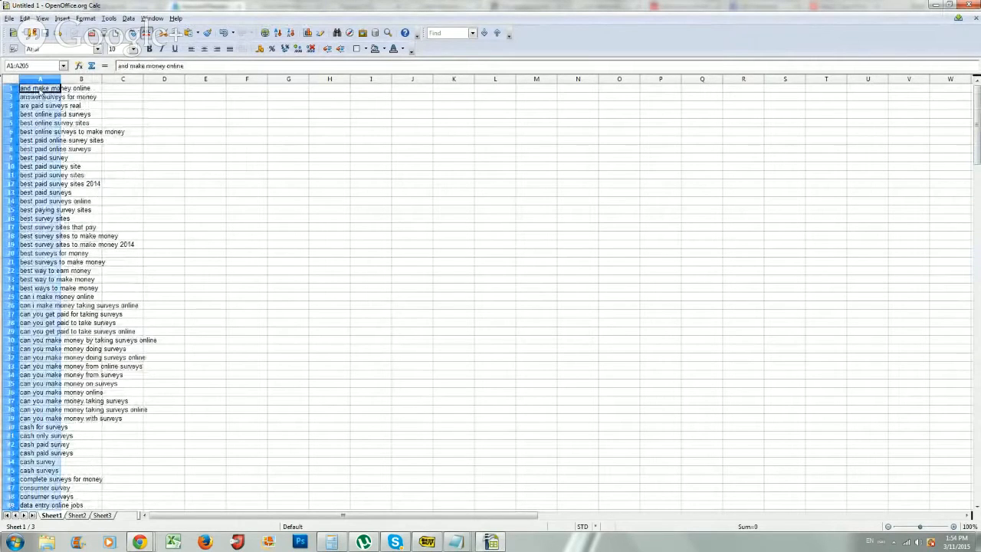
{"action": "key", "text": "BackSpace"}
{"action": "left_click", "coordinate": [522, 222]}
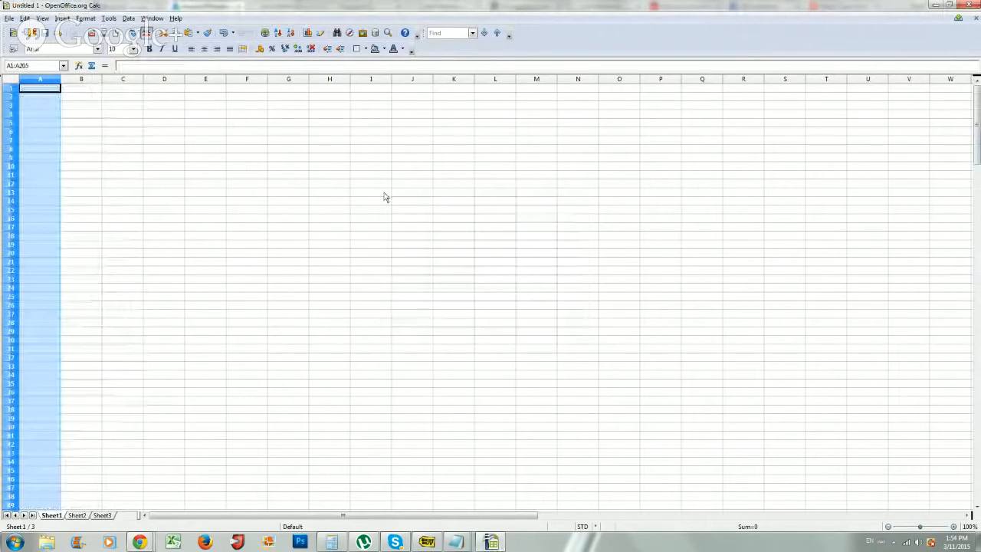
Paste the copied payday loan keywords into column A with the default text import options and look through the list.
{"action": "key", "text": "ctrl+v"}
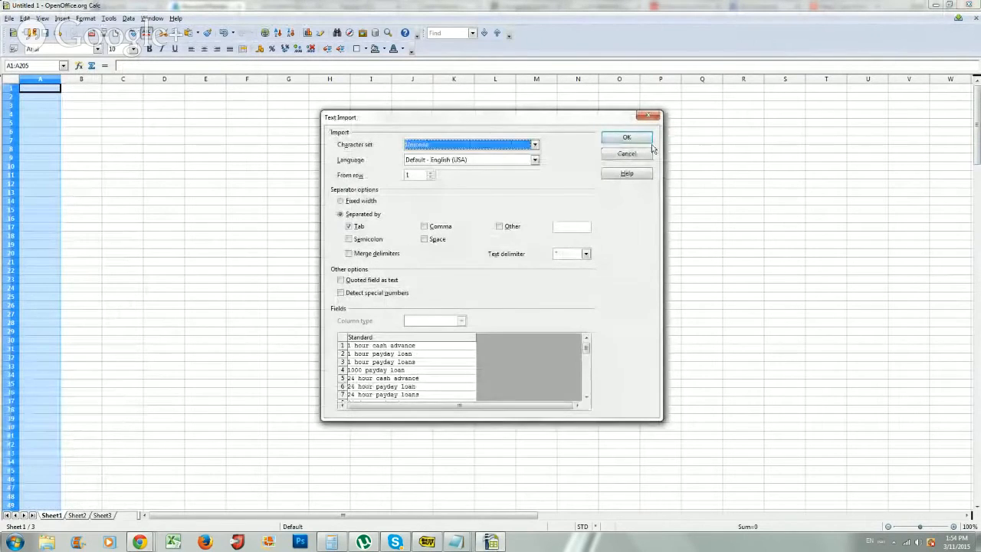
{"action": "left_click", "coordinate": [642, 141]}
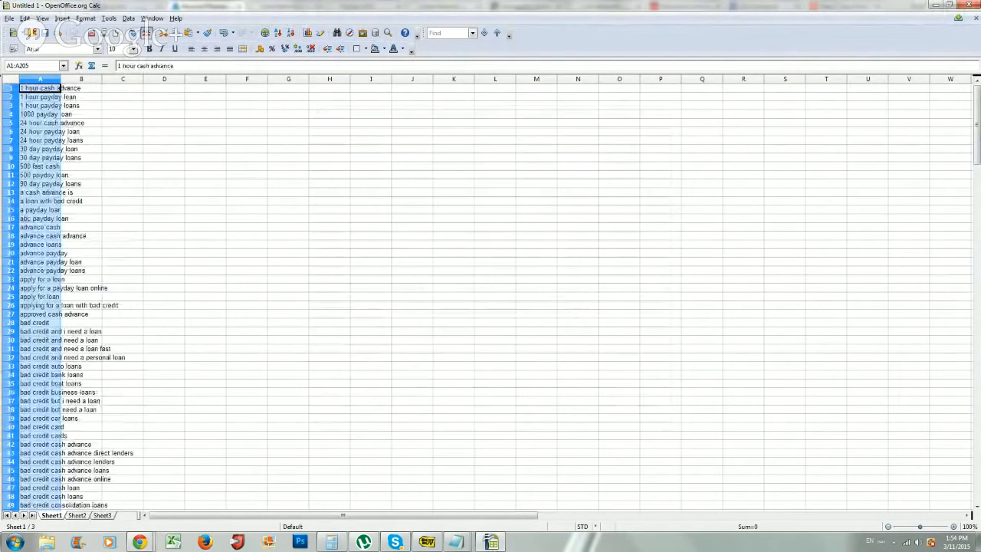
{"action": "left_click_drag", "start_coordinate": [977, 107], "coordinate": [977, 485]}
{"action": "left_click", "coordinate": [978, 469]}
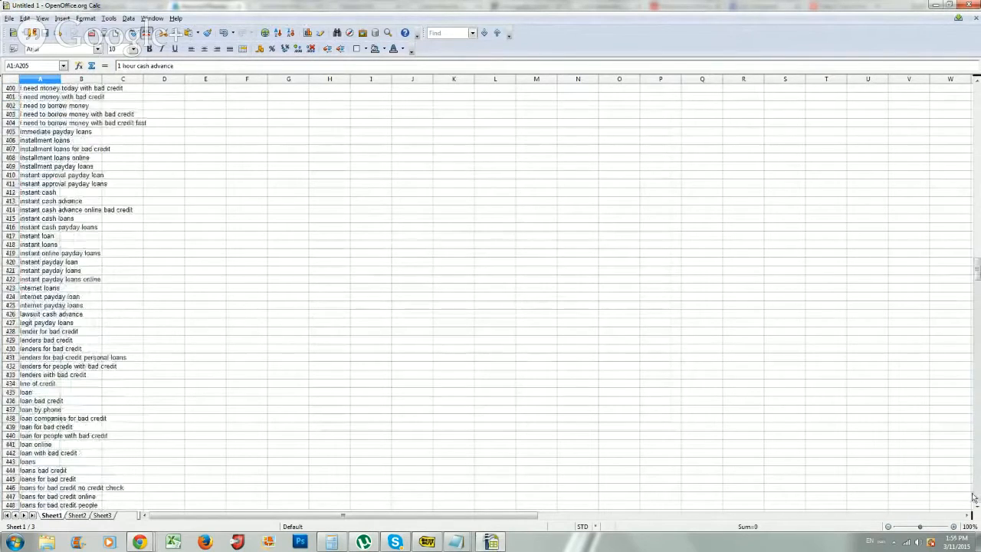
{"action": "left_click_drag", "start_coordinate": [977, 318], "coordinate": [977, 97]}
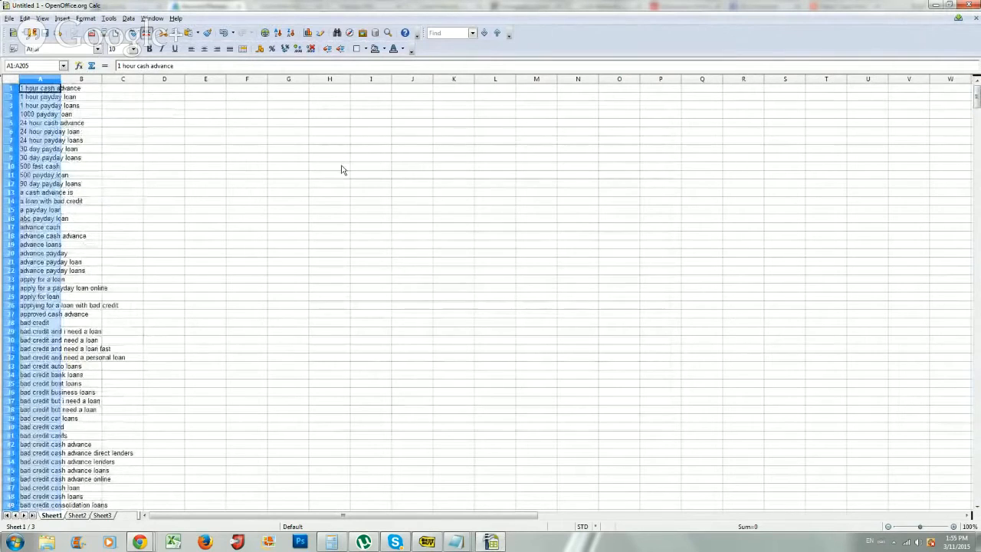
Select and copy the first batch of payday loan keywords in cells A1:A100.
{"action": "left_click", "coordinate": [336, 167]}
{"action": "left_click", "coordinate": [45, 90]}
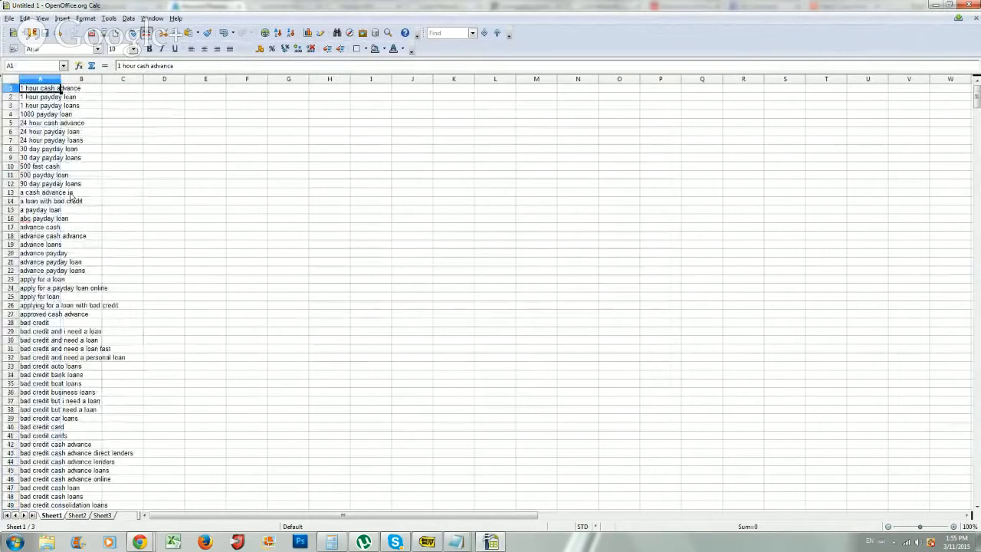
{"action": "scroll", "coordinate": [71, 196], "scroll_direction": "down", "scroll_amount": 20}
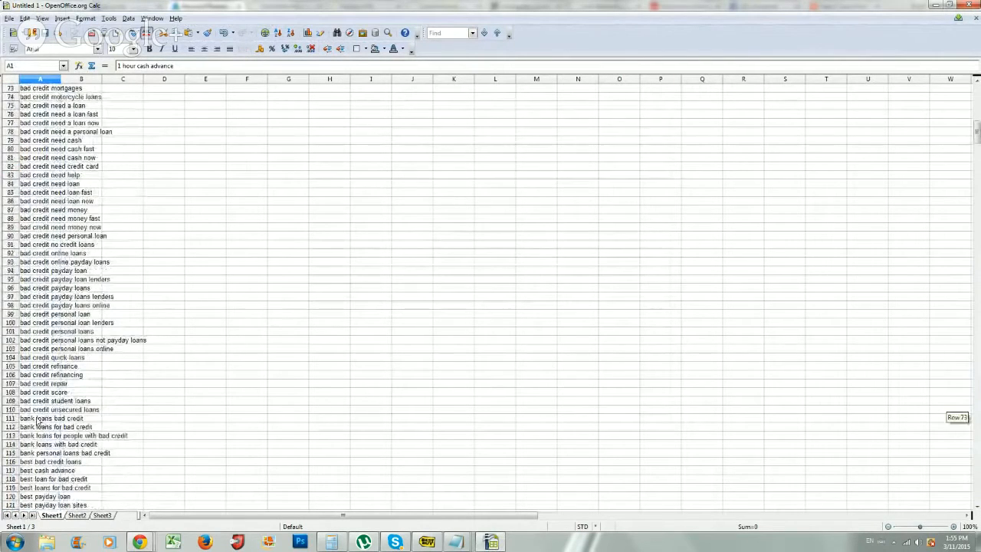
{"action": "left_click", "coordinate": [42, 323], "text": "shift"}
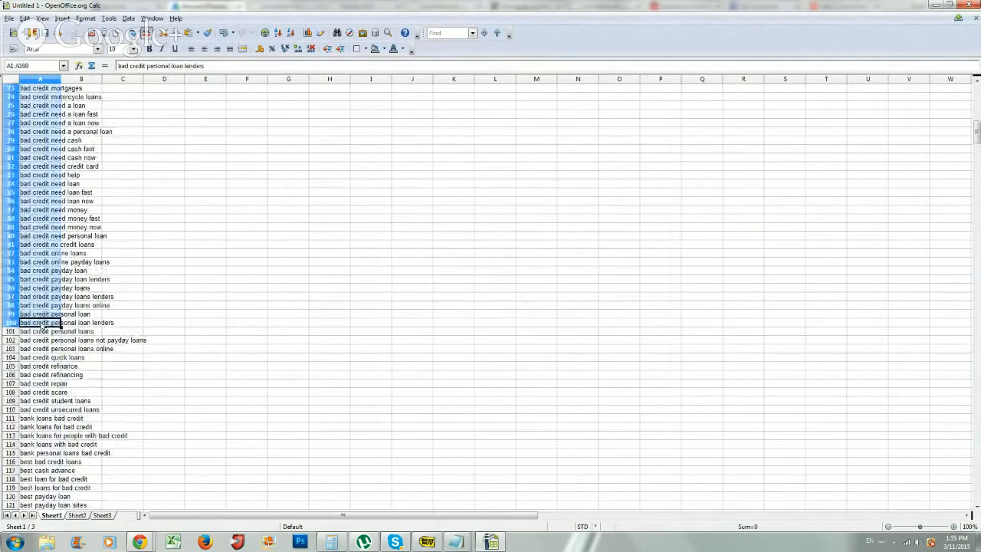
Switch to the Bing Ads campaign page in the browser, paste the A1:A100 keywords into the keyword entry box and add them.
{"action": "mouse_move", "coordinate": [140, 542]}
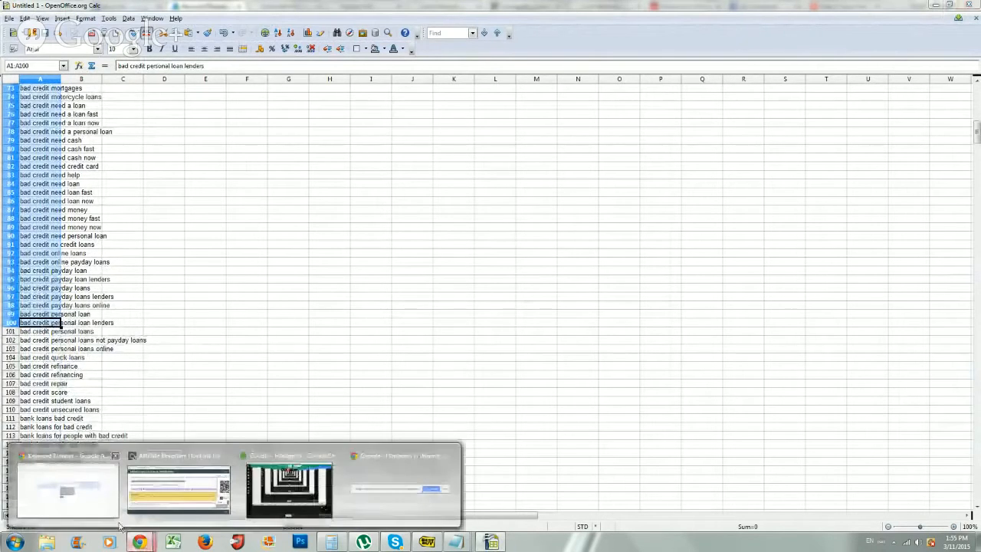
{"action": "left_click", "coordinate": [90, 487]}
{"action": "left_click", "coordinate": [138, 8]}
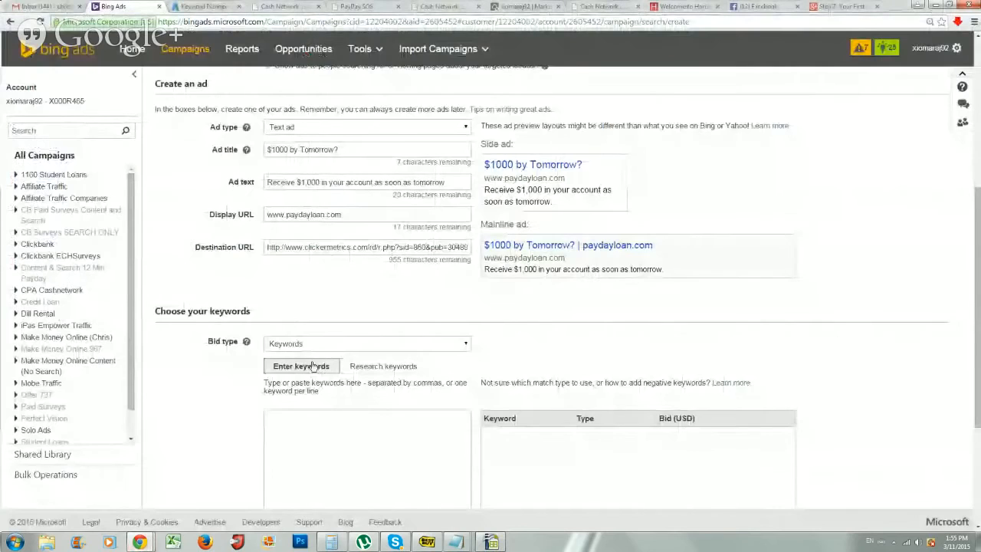
{"action": "scroll", "coordinate": [314, 351], "scroll_direction": "down", "scroll_amount": 1}
{"action": "left_click", "coordinate": [324, 407]}
{"action": "key", "text": "ctrl+v"}
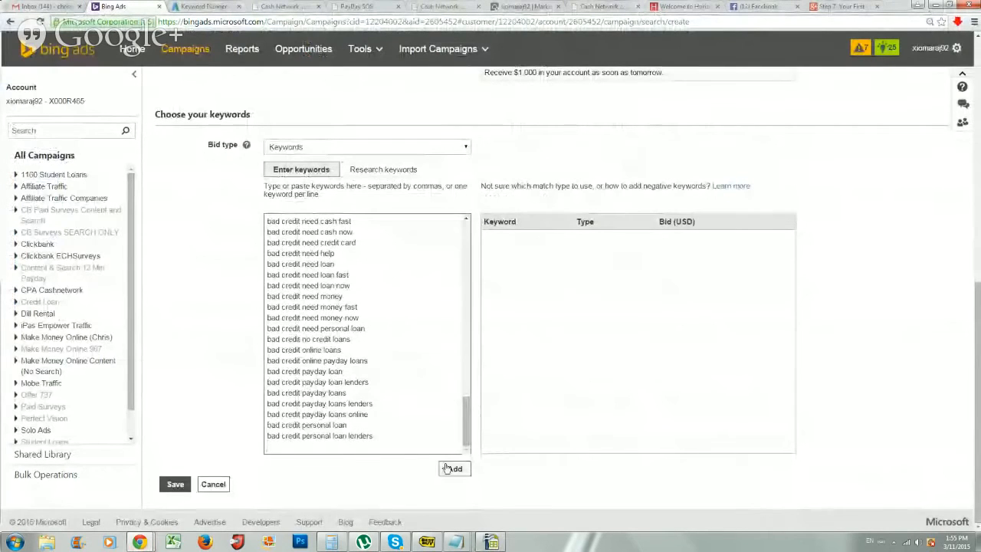
{"action": "left_click", "coordinate": [455, 469]}
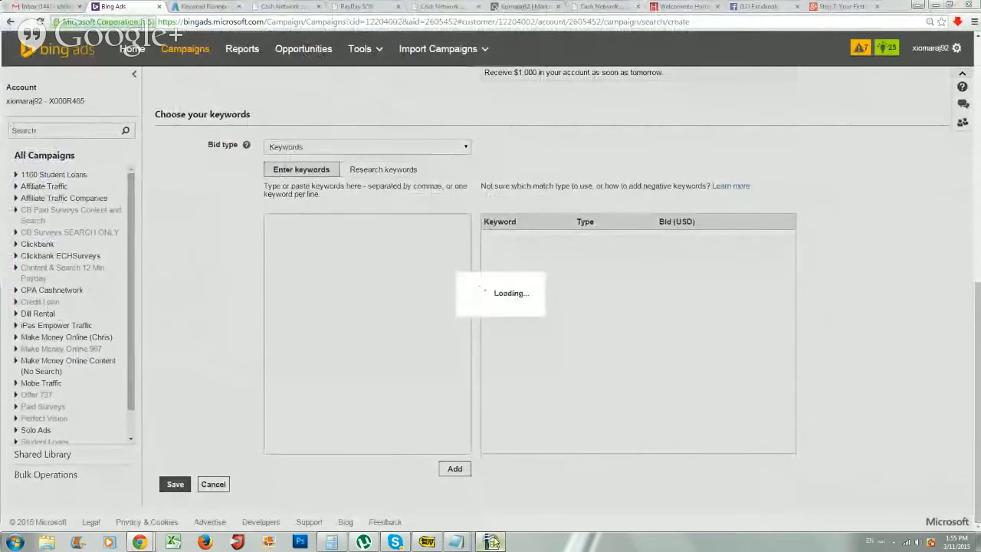
Switch to the Calc spreadsheet, then select and copy the second batch of keywords in cells A101:A200.
{"action": "key", "text": "alt+Tab"}
{"action": "key", "text": "Down"}
{"action": "scroll", "coordinate": [79, 446], "scroll_direction": "down", "scroll_amount": 8}
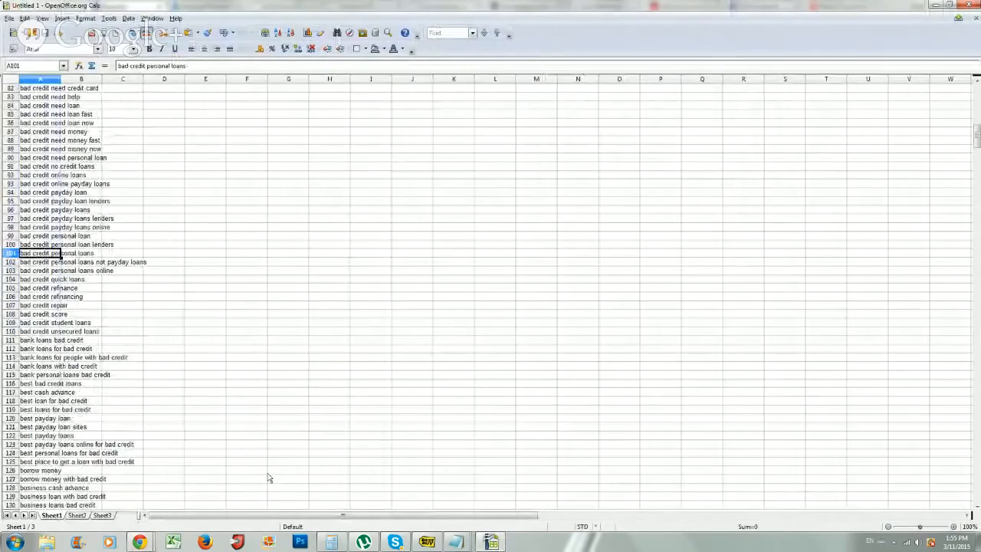
{"action": "scroll", "coordinate": [79, 446], "scroll_direction": "down", "scroll_amount": 20}
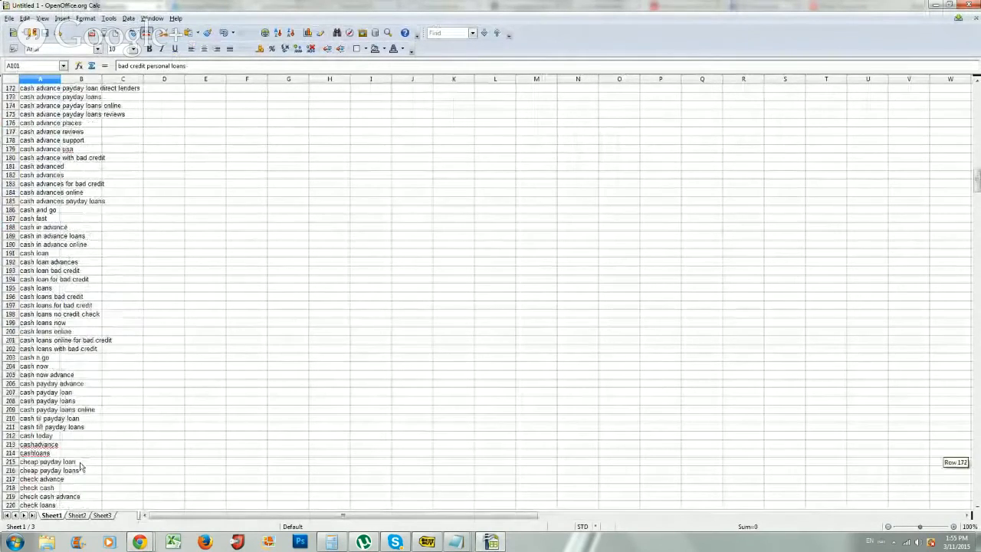
{"action": "left_click", "coordinate": [34, 332], "text": "shift"}
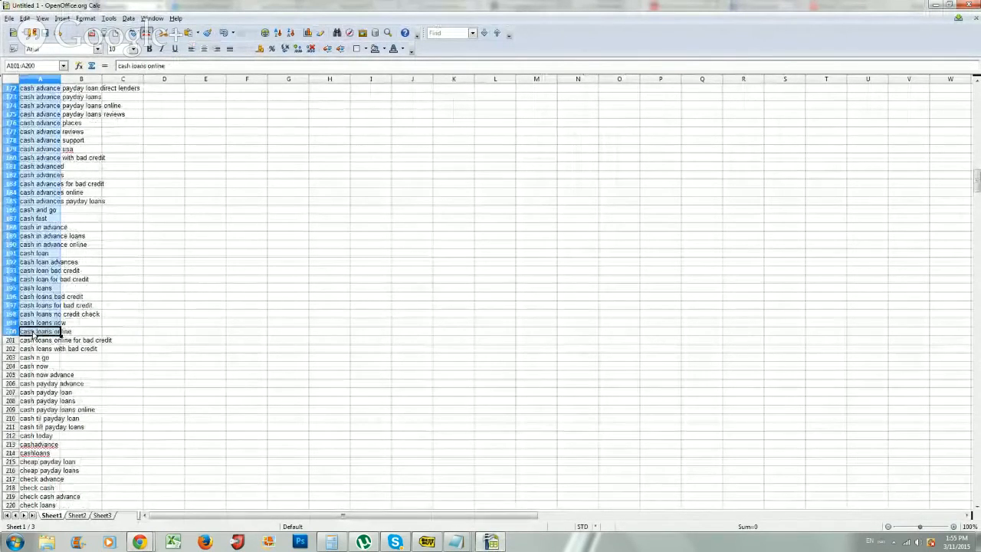
Return to Bing Ads, paste the A101:A200 keywords into the keyword entry box and add them to the campaign.
{"action": "mouse_move", "coordinate": [140, 541]}
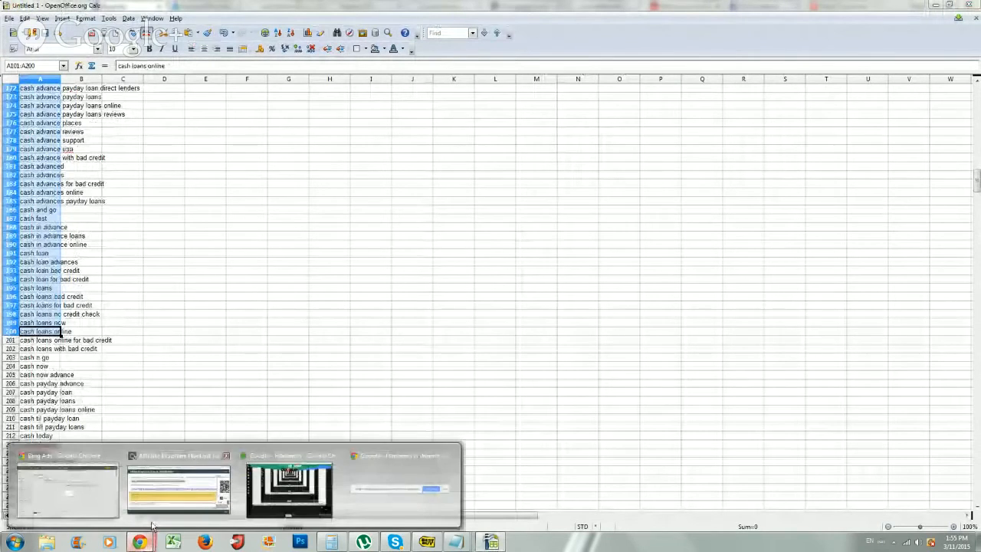
{"action": "left_click", "coordinate": [92, 491]}
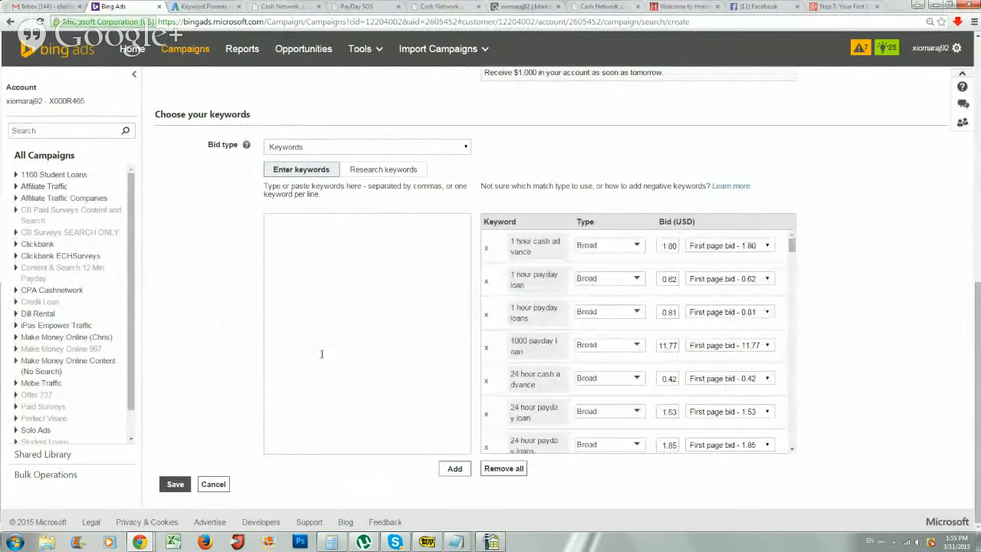
{"action": "left_click", "coordinate": [321, 354]}
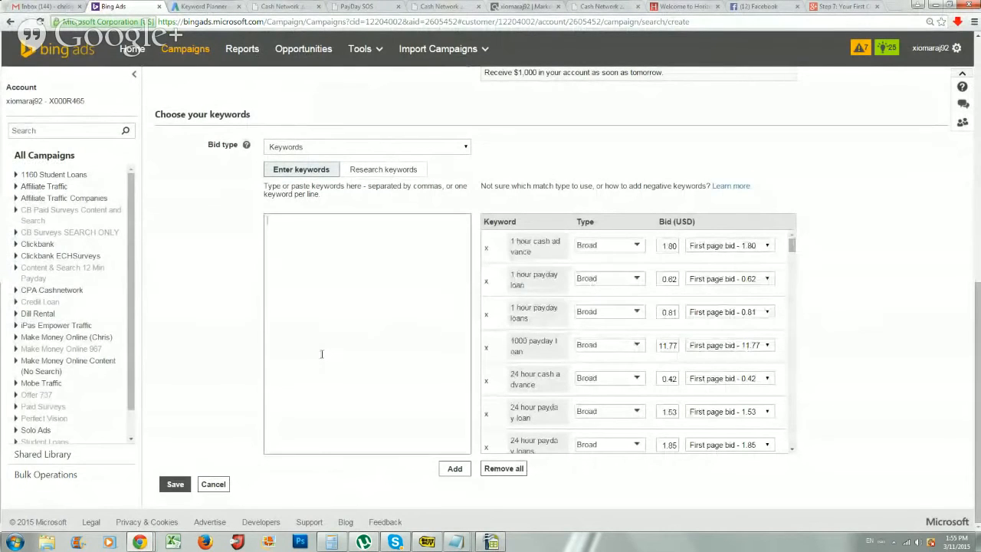
{"action": "key", "text": "ctrl+v"}
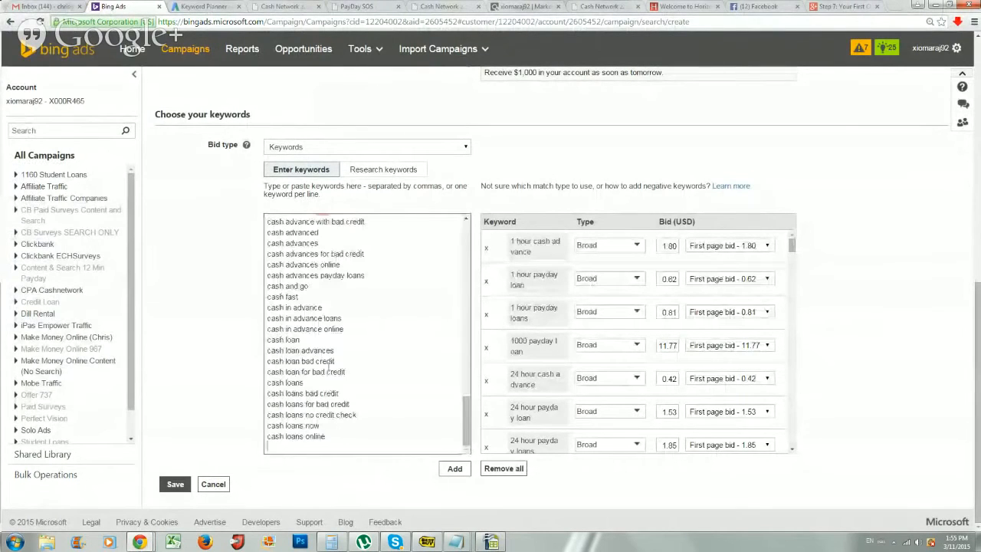
{"action": "left_click", "coordinate": [452, 468]}
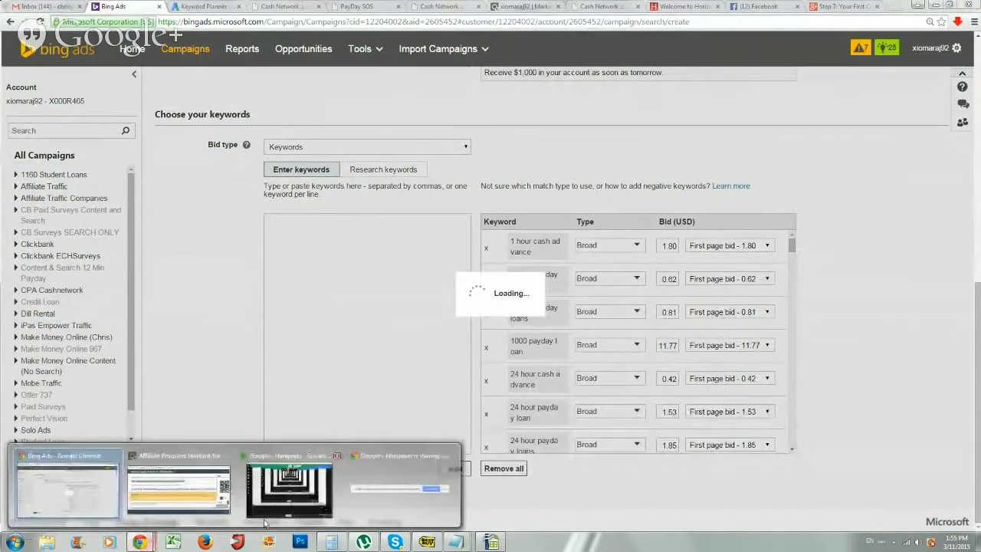
Switch to the Calc spreadsheet, then select and copy the third batch of keywords in cells A201:A300.
{"action": "left_click", "coordinate": [490, 542]}
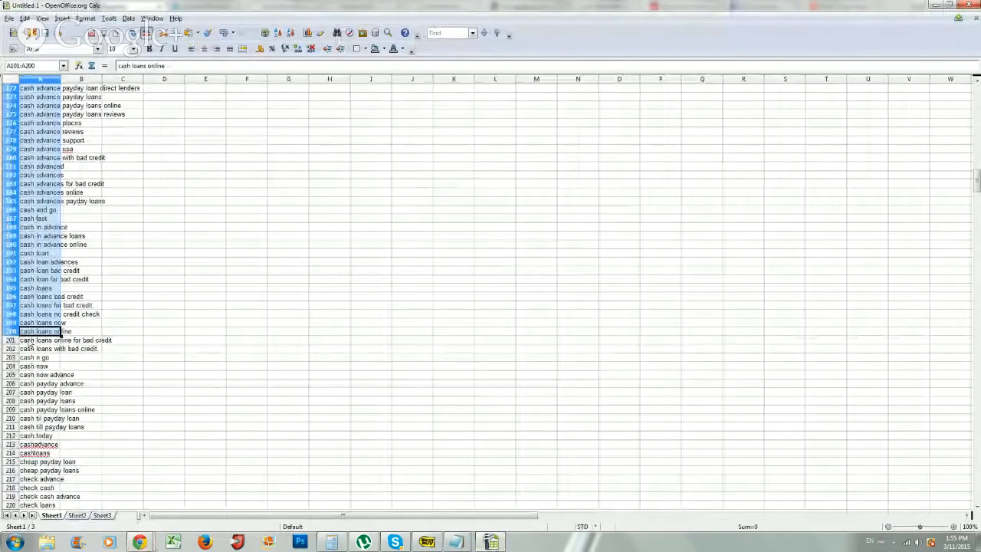
{"action": "left_click", "coordinate": [30, 340]}
{"action": "scroll", "coordinate": [31, 344], "scroll_direction": "down", "scroll_amount": 4}
{"action": "scroll", "coordinate": [55, 379], "scroll_direction": "down", "scroll_amount": 18}
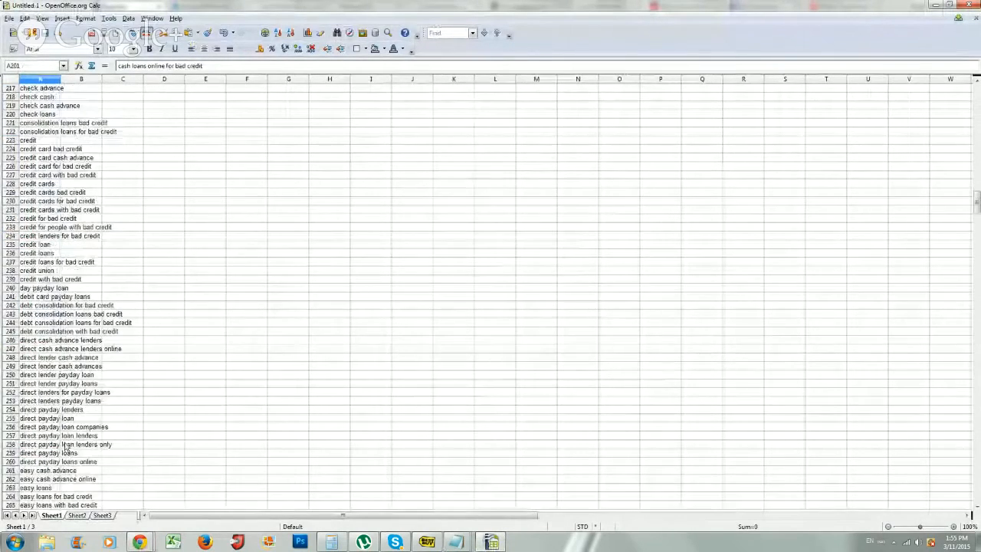
{"action": "scroll", "coordinate": [65, 459], "scroll_direction": "down", "scroll_amount": 11}
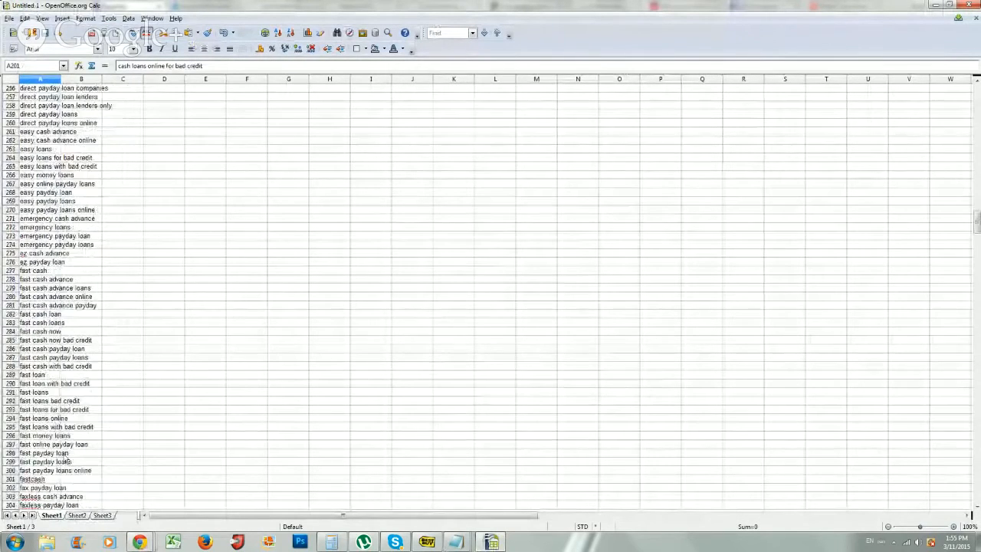
{"action": "left_click", "coordinate": [45, 342], "text": "shift"}
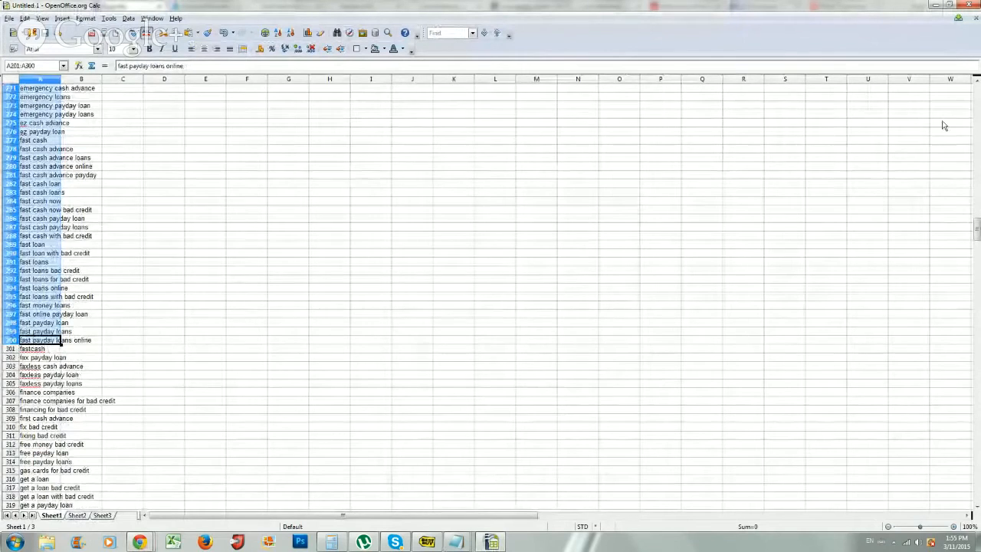
Return to Bing Ads, keep waiting for the unresponsive page, then paste and add the A201:A300 keywords.
{"action": "left_click", "coordinate": [936, 5]}
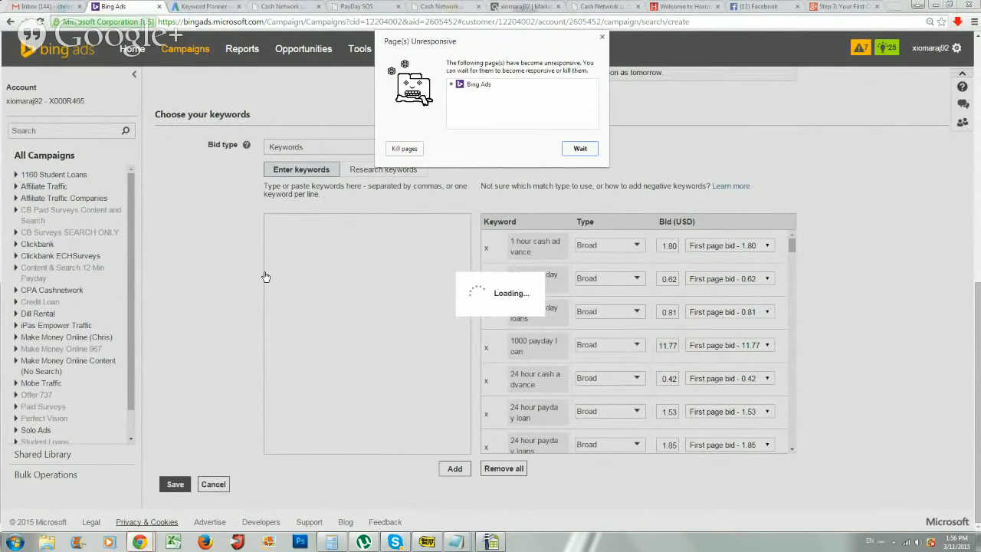
{"action": "left_click", "coordinate": [579, 149]}
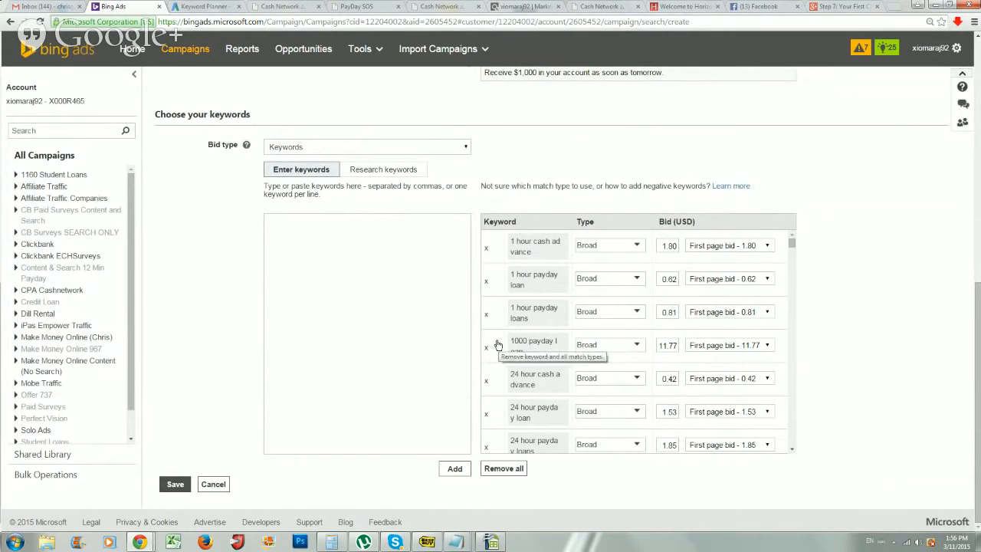
{"action": "left_click", "coordinate": [365, 304]}
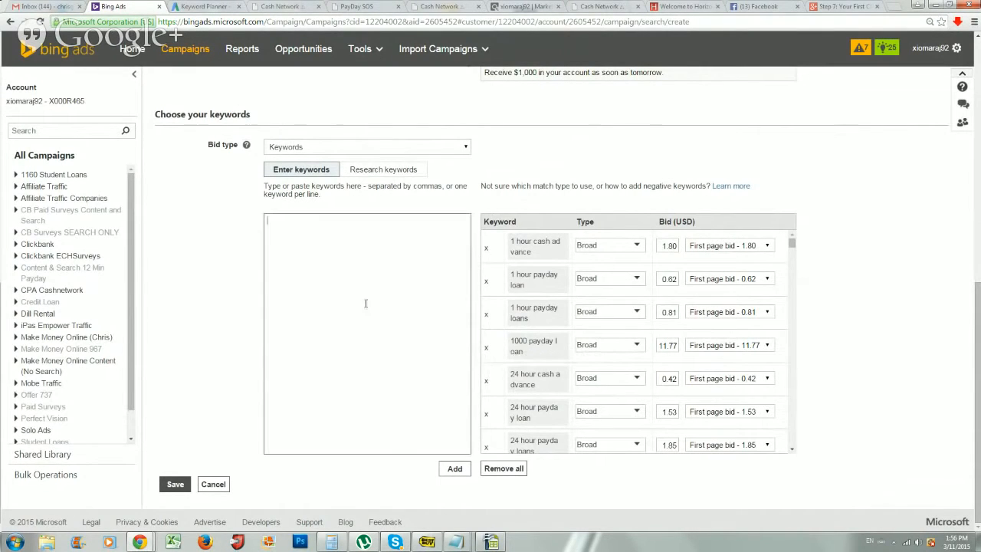
{"action": "key", "text": "ctrl+v"}
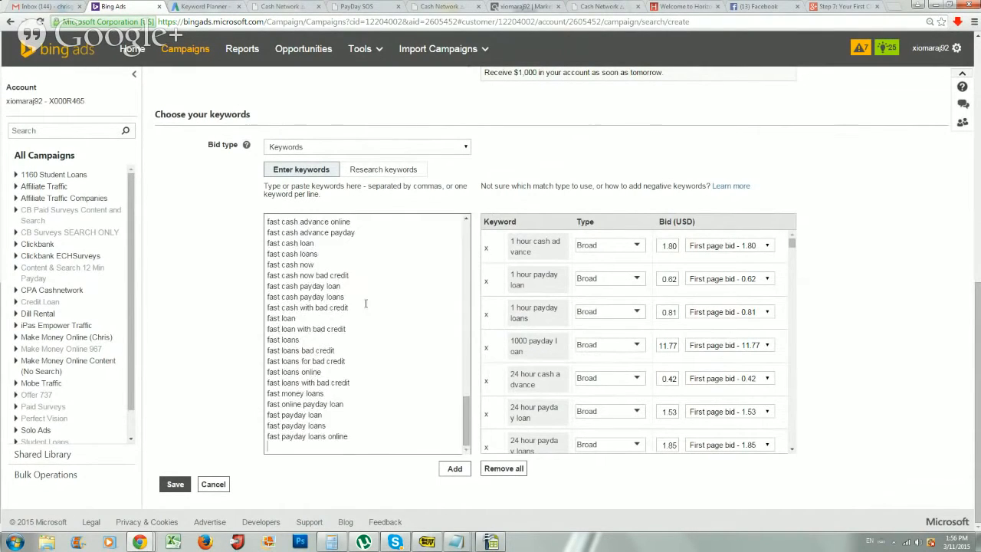
{"action": "left_click", "coordinate": [453, 468]}
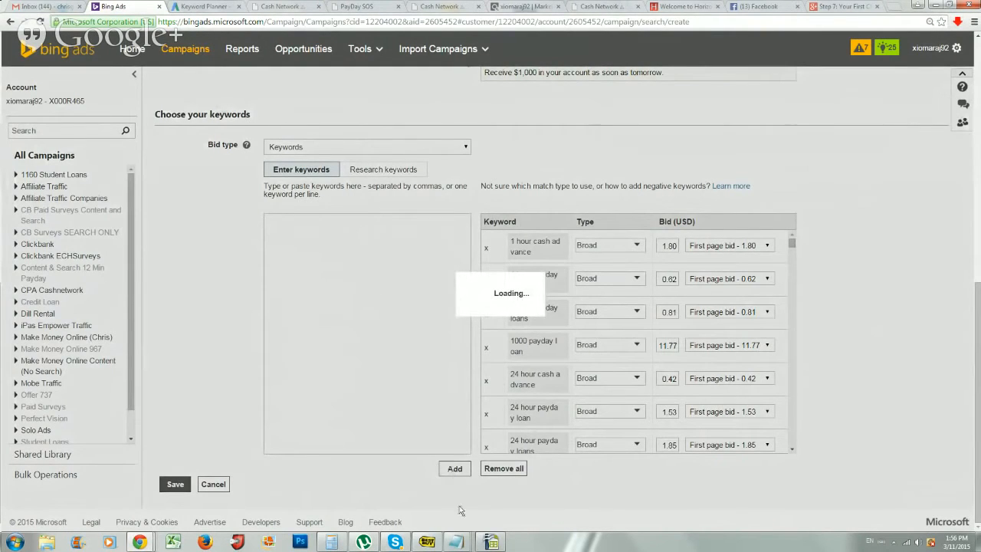
Switch to the Calc spreadsheet and select the fourth batch of keywords in cells A301:A400.
{"action": "mouse_move", "coordinate": [458, 543]}
{"action": "left_click", "coordinate": [460, 465]}
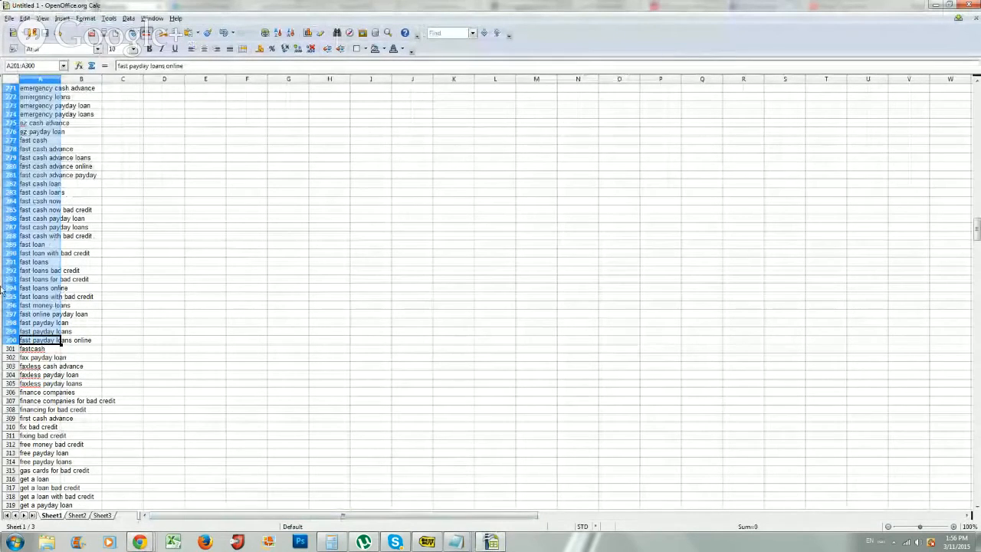
{"action": "left_click", "coordinate": [39, 349]}
{"action": "scroll", "coordinate": [68, 398], "scroll_direction": "down", "scroll_amount": 19}
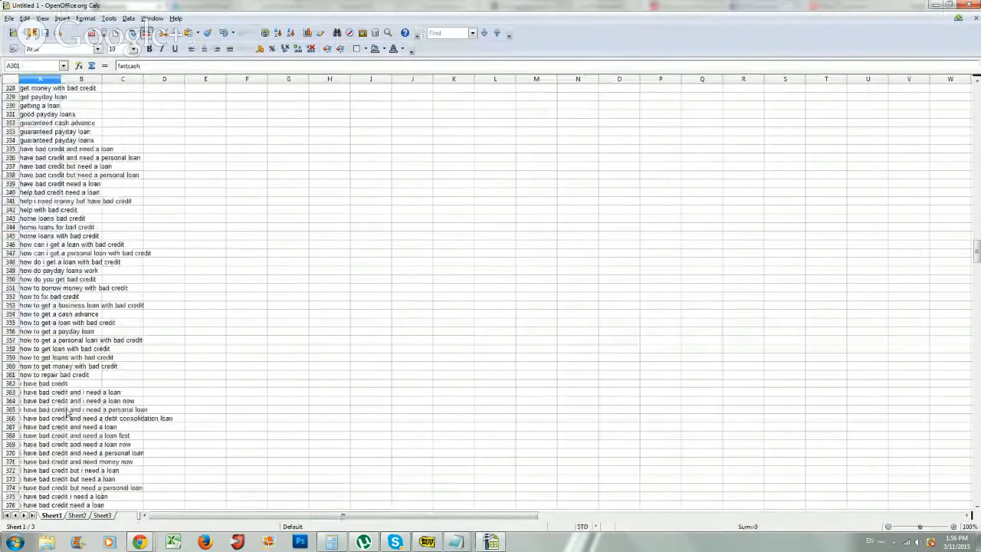
{"action": "scroll", "coordinate": [66, 413], "scroll_direction": "down", "scroll_amount": 19}
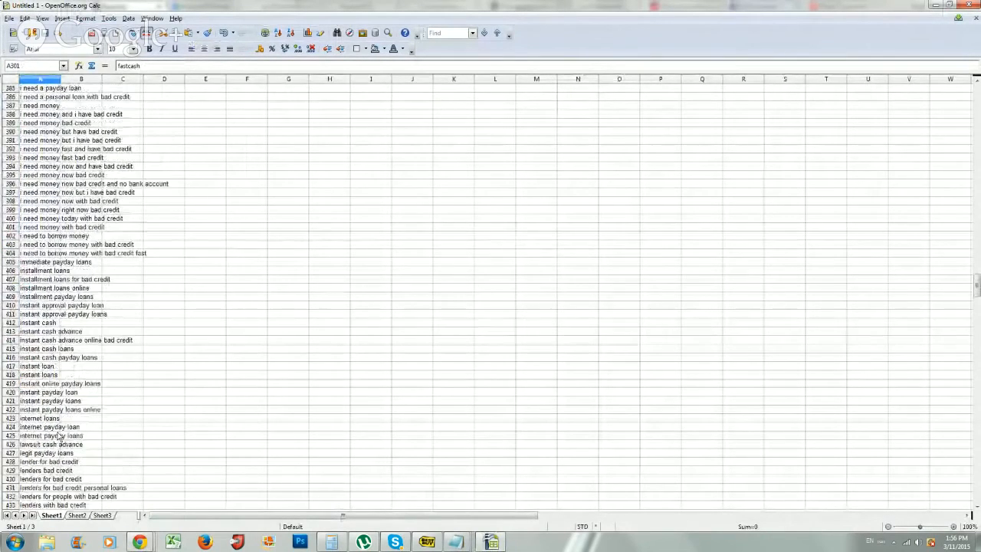
{"action": "scroll", "coordinate": [59, 435], "scroll_direction": "up", "scroll_amount": 4}
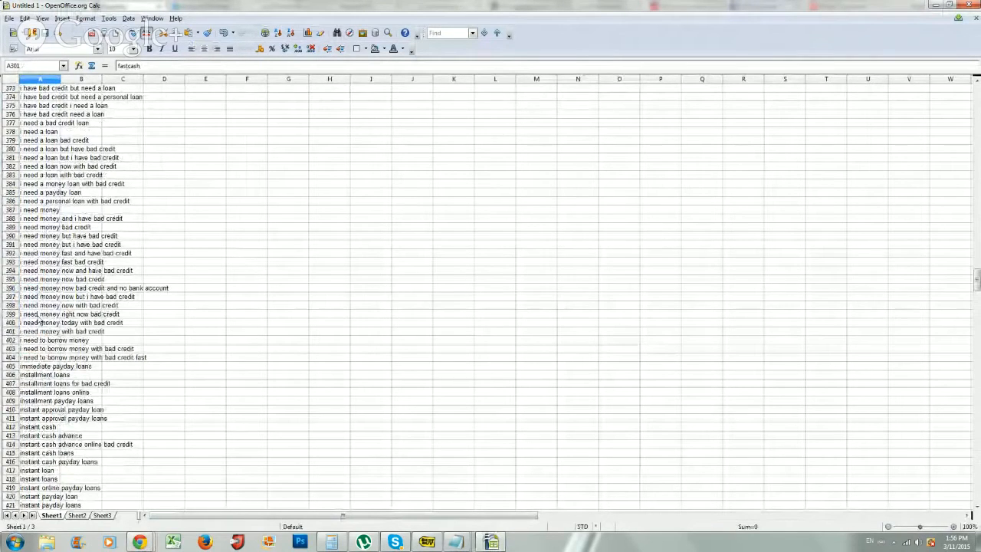
{"action": "left_click", "coordinate": [34, 323], "text": "shift"}
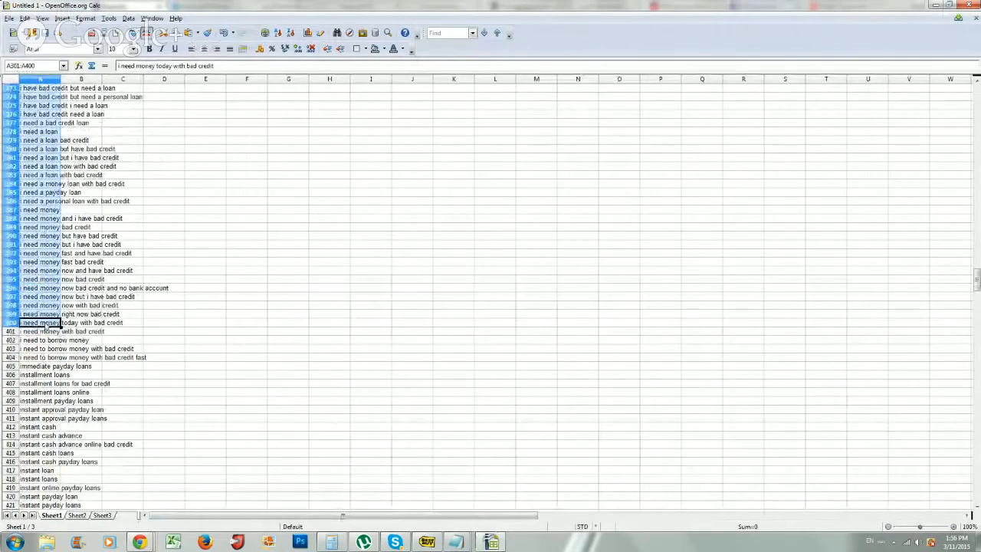
Return to Bing Ads and choose to keep waiting whenever the page is reported unresponsive while keywords load.
{"action": "left_click", "coordinate": [936, 6]}
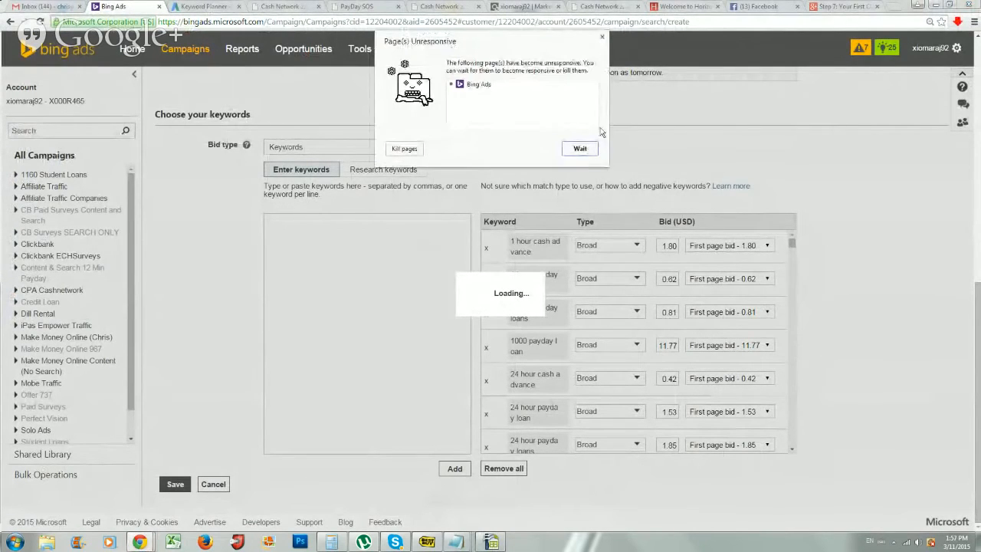
{"action": "left_click", "coordinate": [591, 151]}
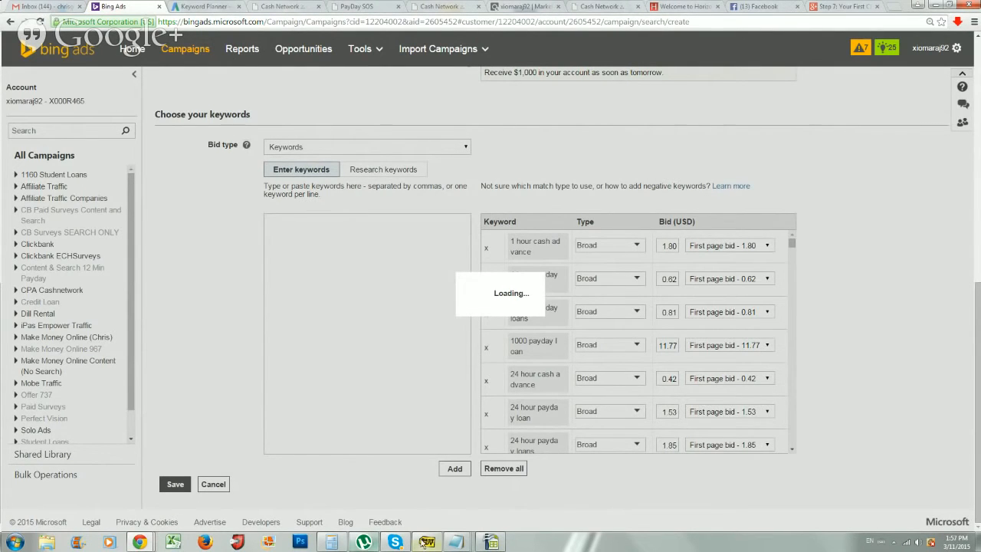
{"action": "left_click", "coordinate": [491, 542]}
{"action": "mouse_move", "coordinate": [457, 541]}
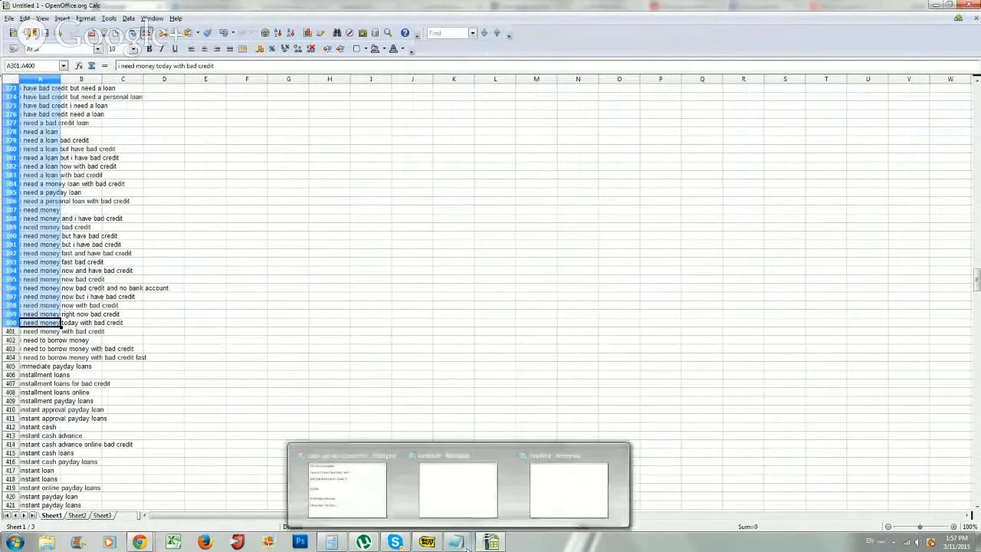
{"action": "left_click", "coordinate": [936, 4]}
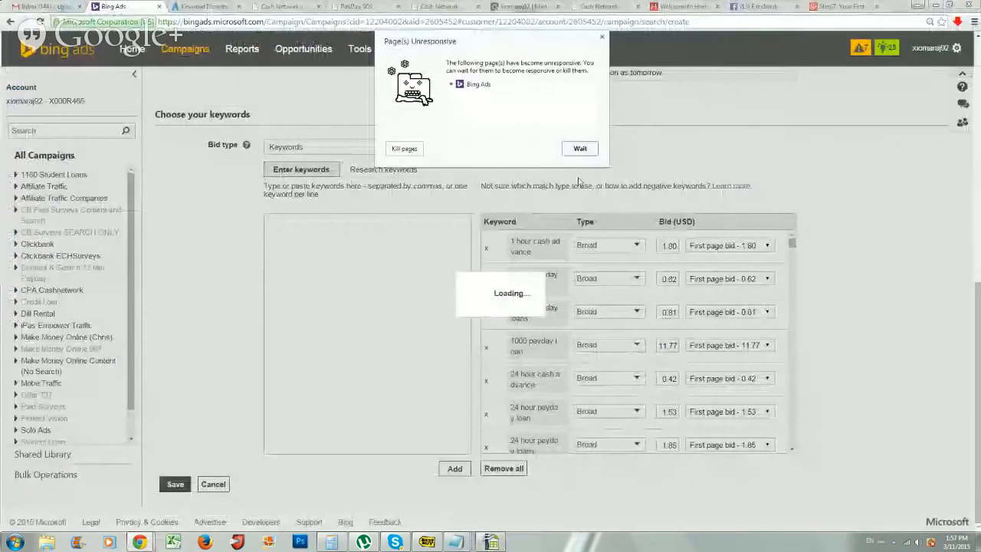
{"action": "left_click", "coordinate": [576, 151]}
Switch to the Calc spreadsheet, then select and copy the keywords in cells A412:A464.
{"action": "left_click", "coordinate": [491, 542]}
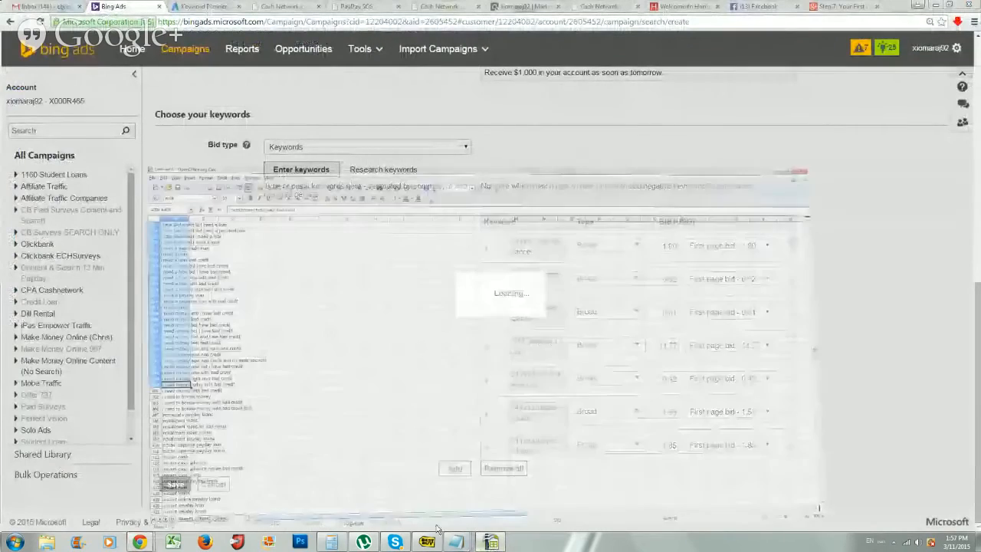
{"action": "scroll", "coordinate": [128, 332], "scroll_direction": "down", "scroll_amount": 4}
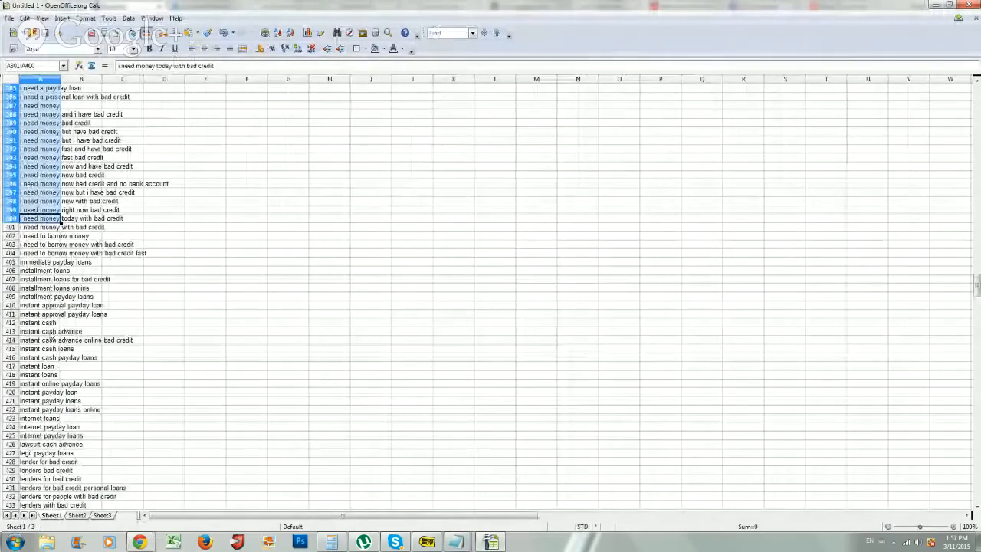
{"action": "left_click", "coordinate": [50, 325]}
{"action": "scroll", "coordinate": [50, 324], "scroll_direction": "down", "scroll_amount": 18}
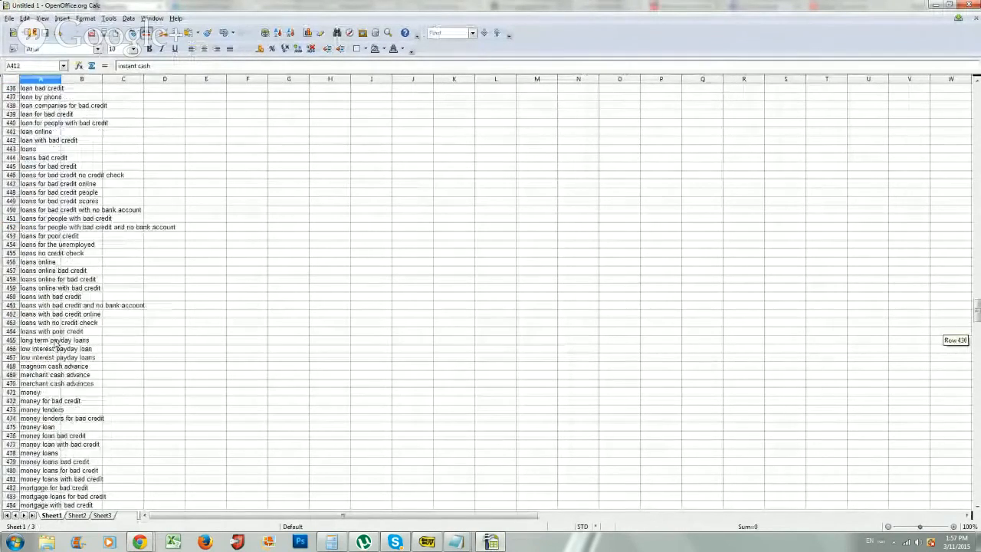
{"action": "left_click", "coordinate": [46, 305], "text": "shift"}
{"action": "key", "text": "ctrl+c"}
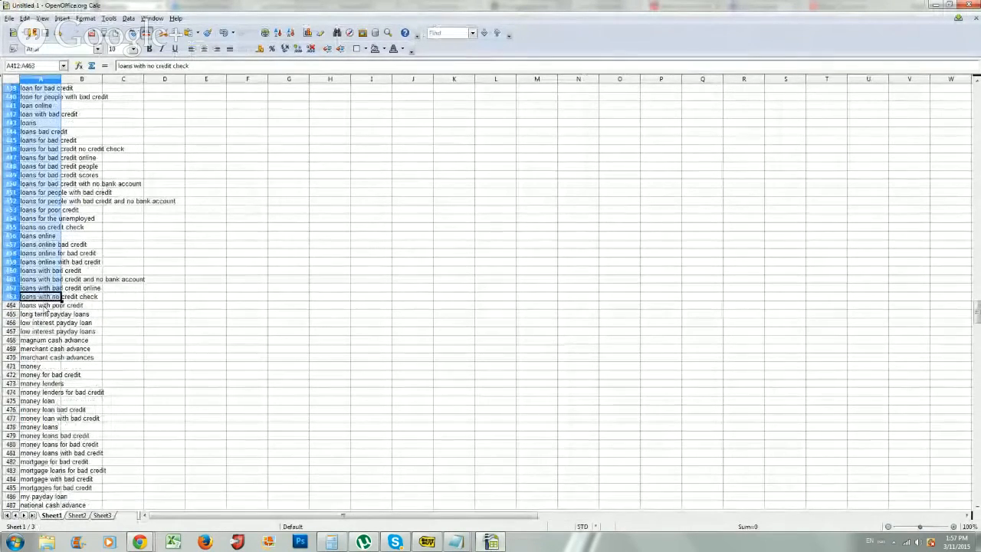
Return to Bing Ads and paste the A412:A464 keywords into the keyword entry box.
{"action": "left_click", "coordinate": [923, 5]}
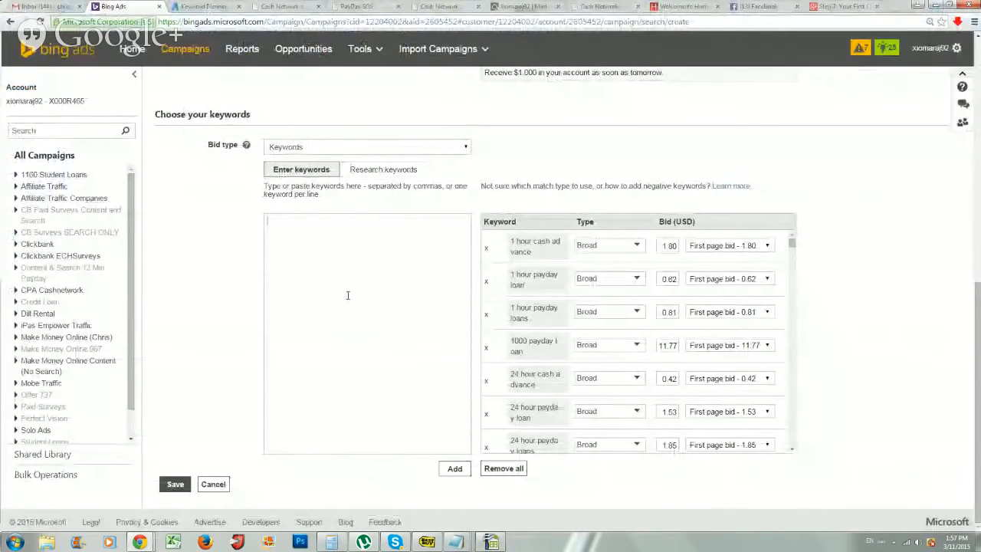
{"action": "left_click", "coordinate": [347, 296]}
{"action": "key", "text": "ctrl+v"}
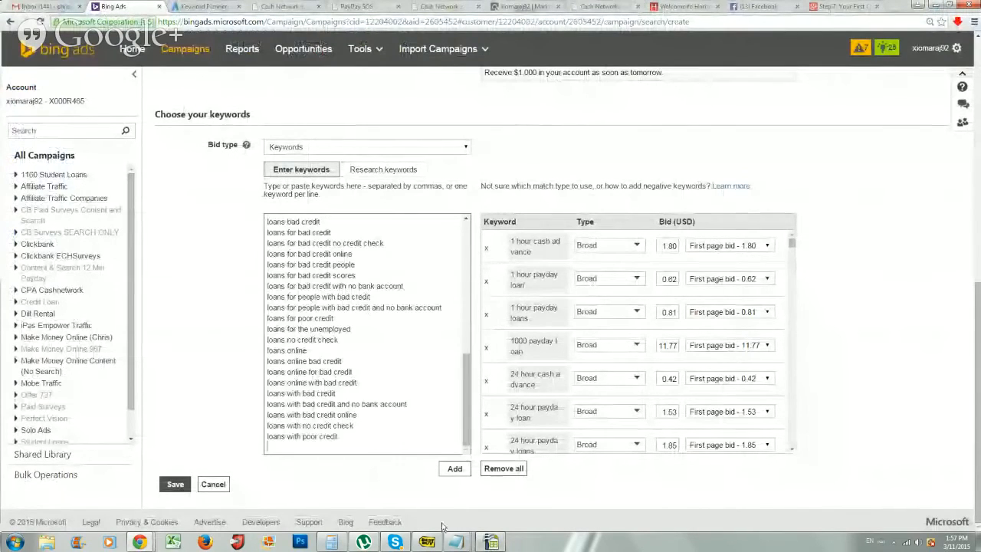
Switch to the Calc spreadsheet, then select and copy the keywords in cells A489:A532.
{"action": "left_click", "coordinate": [491, 542]}
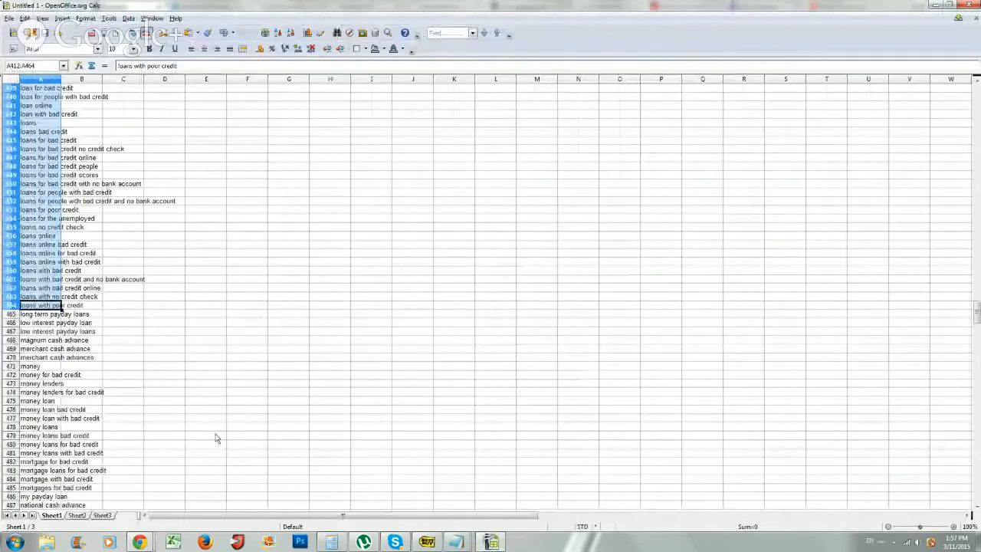
{"action": "scroll", "coordinate": [130, 421], "scroll_direction": "down", "scroll_amount": 3}
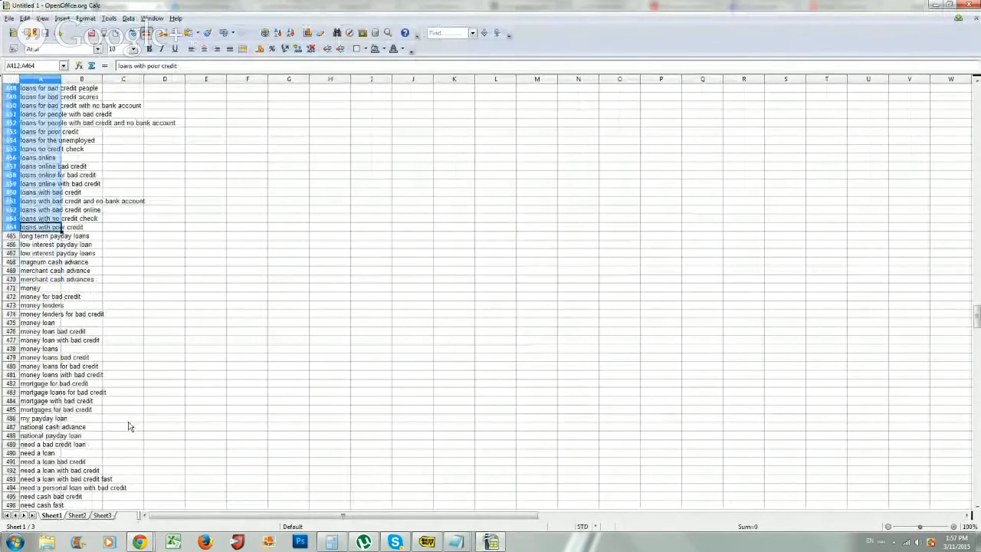
{"action": "scroll", "coordinate": [127, 423], "scroll_direction": "down", "scroll_amount": 2}
{"action": "scroll", "coordinate": [127, 422], "scroll_direction": "down", "scroll_amount": 3}
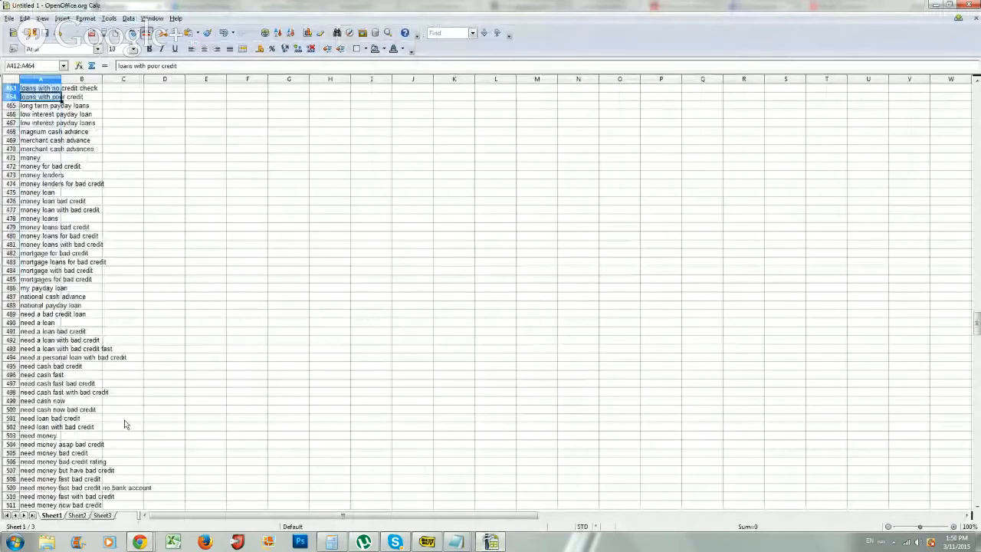
{"action": "scroll", "coordinate": [122, 426], "scroll_direction": "down", "scroll_amount": 4}
{"action": "scroll", "coordinate": [122, 426], "scroll_direction": "down", "scroll_amount": 3}
{"action": "scroll", "coordinate": [121, 426], "scroll_direction": "down", "scroll_amount": 3}
{"action": "scroll", "coordinate": [120, 427], "scroll_direction": "down", "scroll_amount": 3}
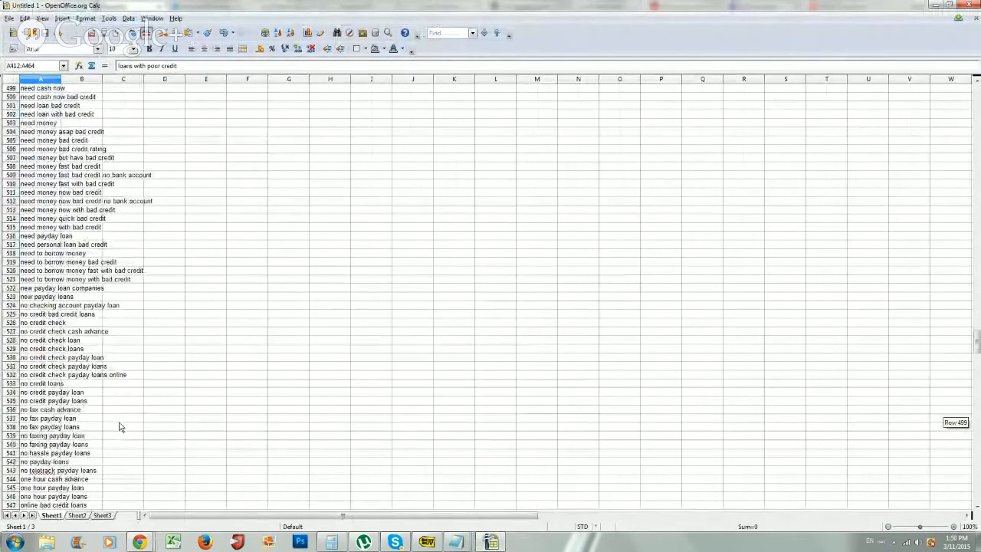
{"action": "scroll", "coordinate": [119, 427], "scroll_direction": "down", "scroll_amount": 2}
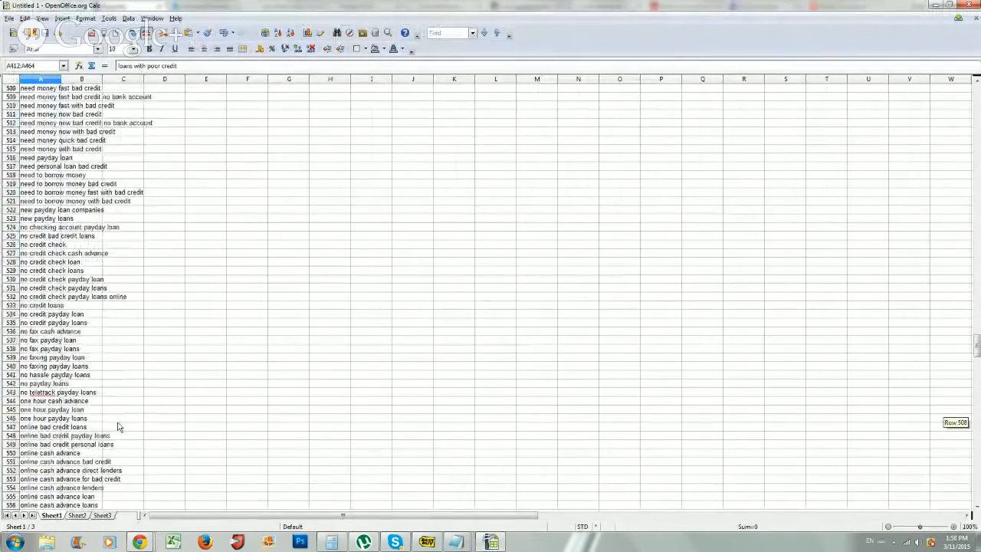
{"action": "scroll", "coordinate": [63, 209], "scroll_direction": "up", "scroll_amount": 7}
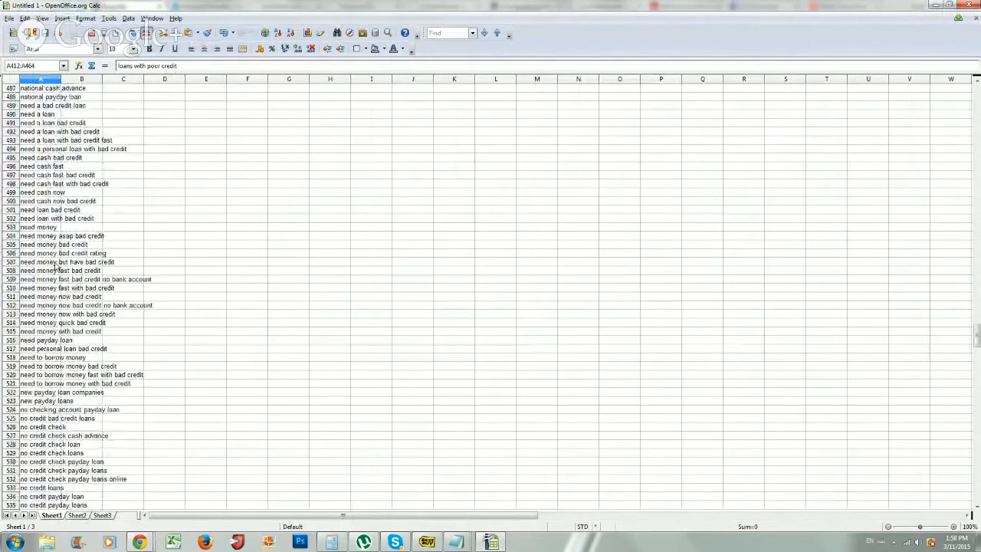
{"action": "left_click", "coordinate": [39, 106]}
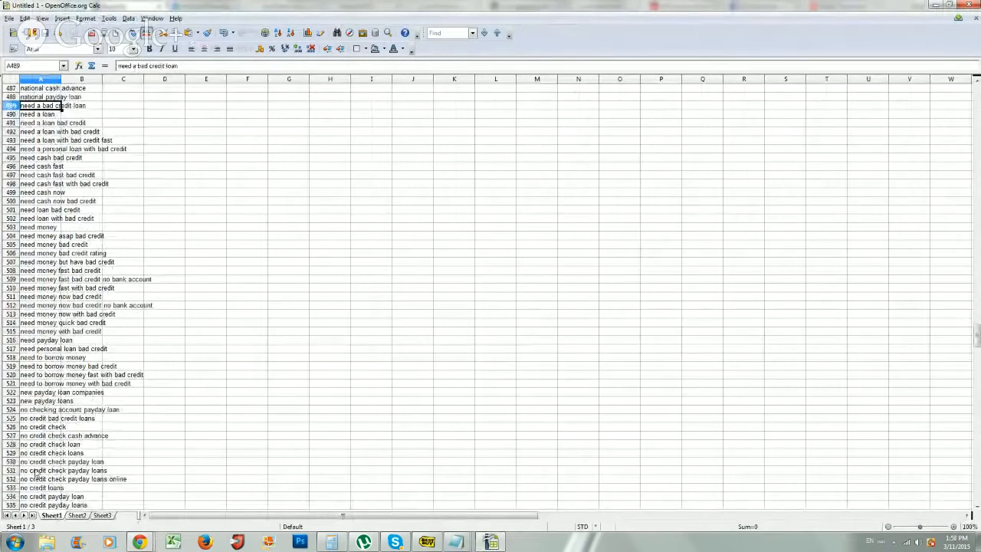
{"action": "scroll", "coordinate": [42, 409], "scroll_direction": "down", "scroll_amount": 5}
{"action": "left_click", "coordinate": [43, 349], "text": "shift"}
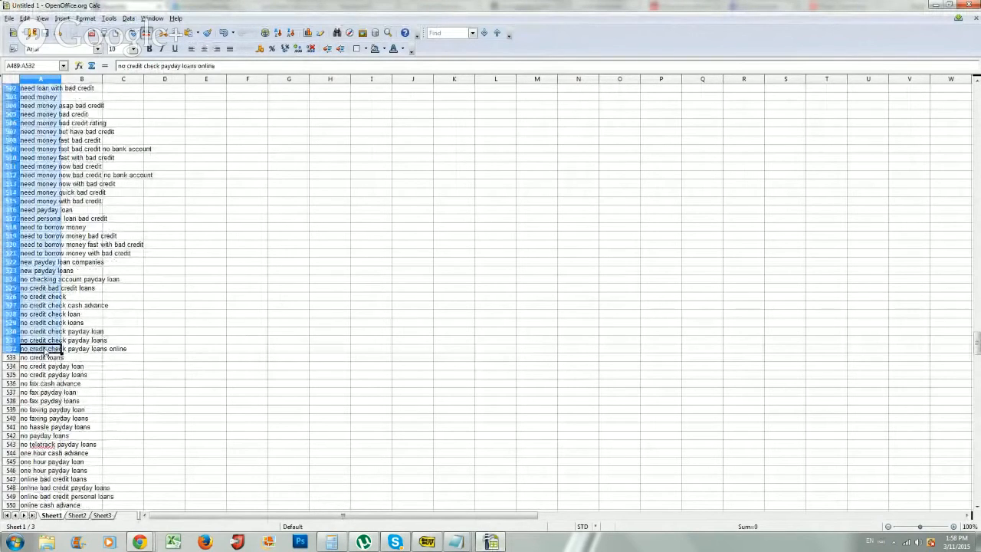
Return to Bing Ads, paste the A489:A532 keywords into the entry box and add them to the keyword list.
{"action": "left_click", "coordinate": [935, 4]}
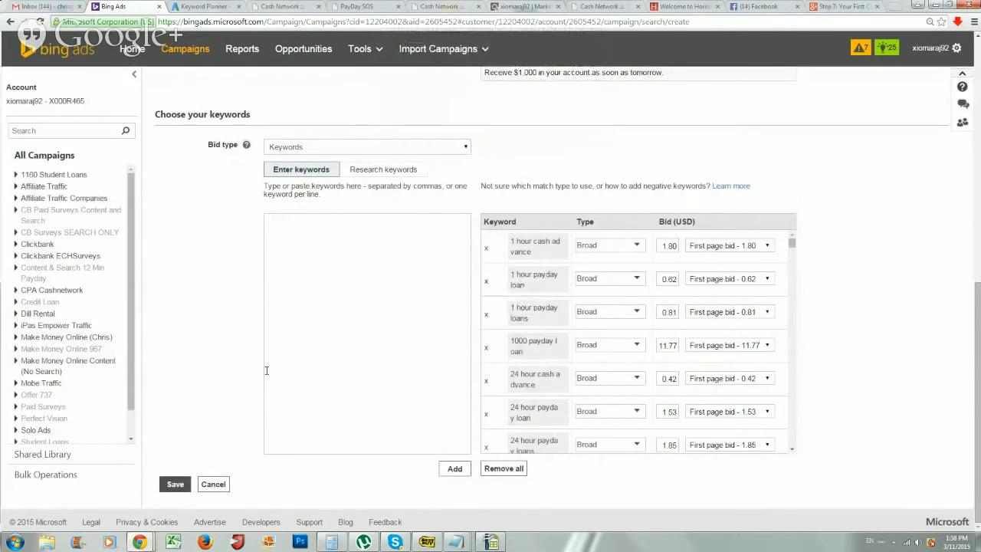
{"action": "right_click", "coordinate": [328, 300]}
{"action": "left_click", "coordinate": [358, 355]}
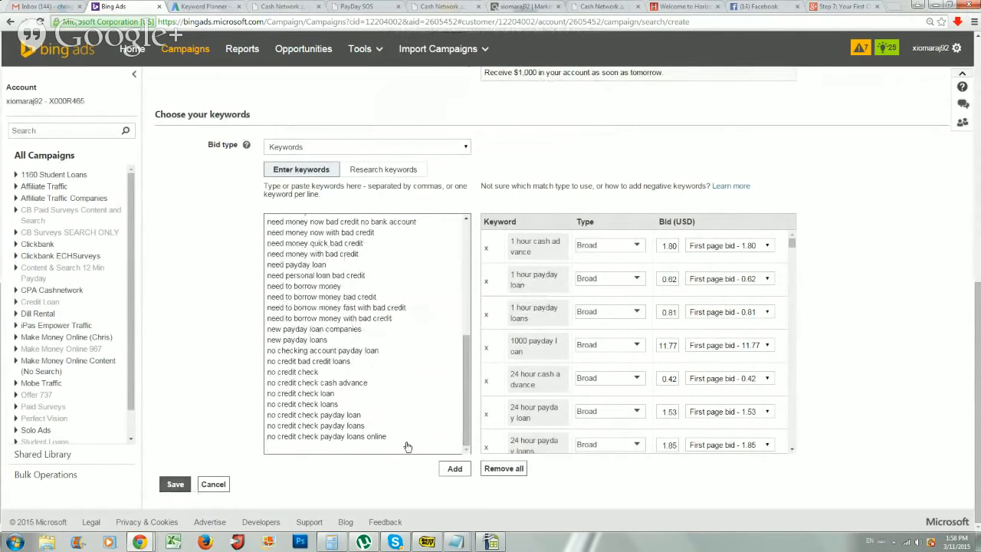
{"action": "left_click", "coordinate": [453, 468]}
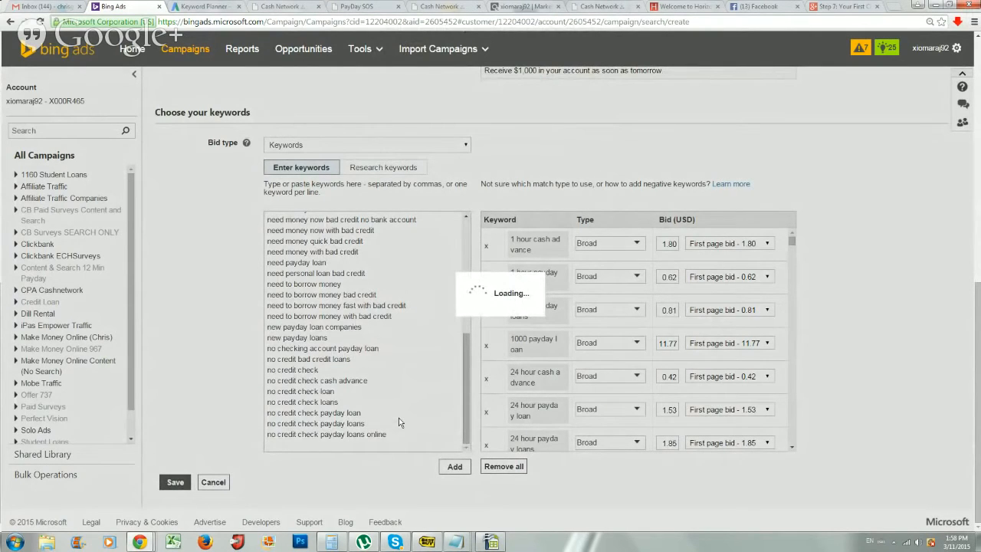
Review the campaign form's ad preview, keyword list with bids, network bids, targeting options and advanced settings.
{"action": "scroll", "coordinate": [399, 417], "scroll_direction": "down", "scroll_amount": 5}
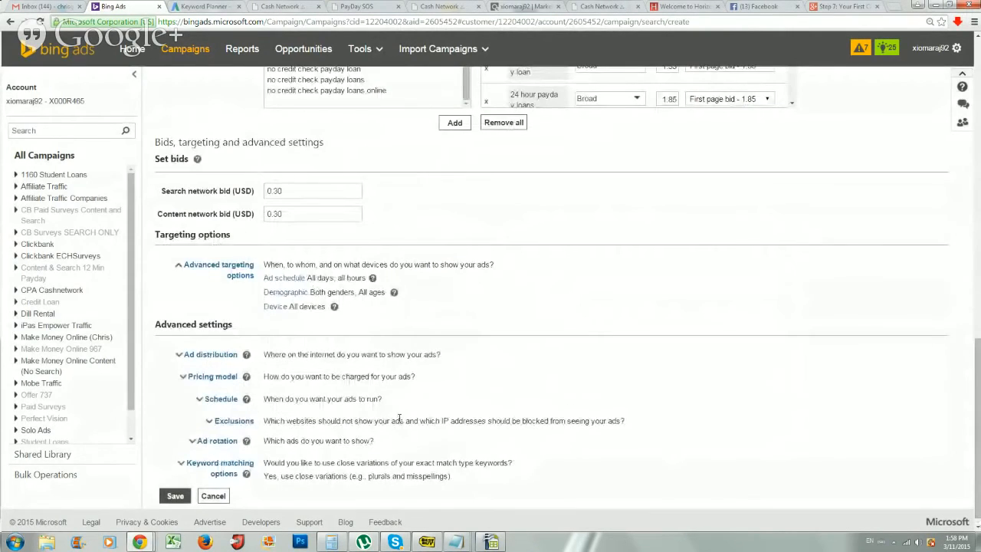
{"action": "scroll", "coordinate": [463, 395], "scroll_direction": "up", "scroll_amount": 3}
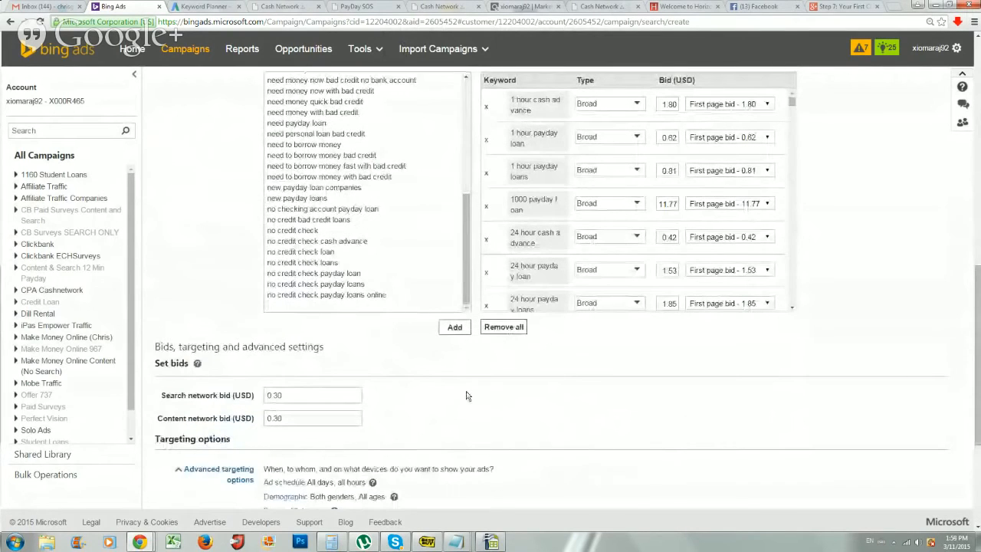
{"action": "scroll", "coordinate": [448, 414], "scroll_direction": "up", "scroll_amount": 3}
{"action": "scroll", "coordinate": [436, 433], "scroll_direction": "down", "scroll_amount": 4}
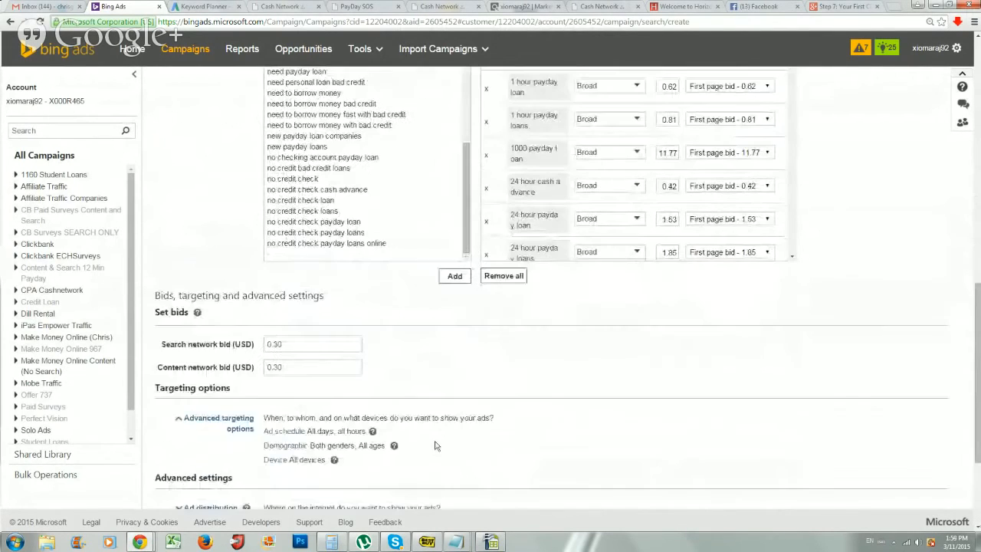
{"action": "scroll", "coordinate": [437, 451], "scroll_direction": "up", "scroll_amount": 3}
{"action": "scroll", "coordinate": [523, 383], "scroll_direction": "up", "scroll_amount": 4}
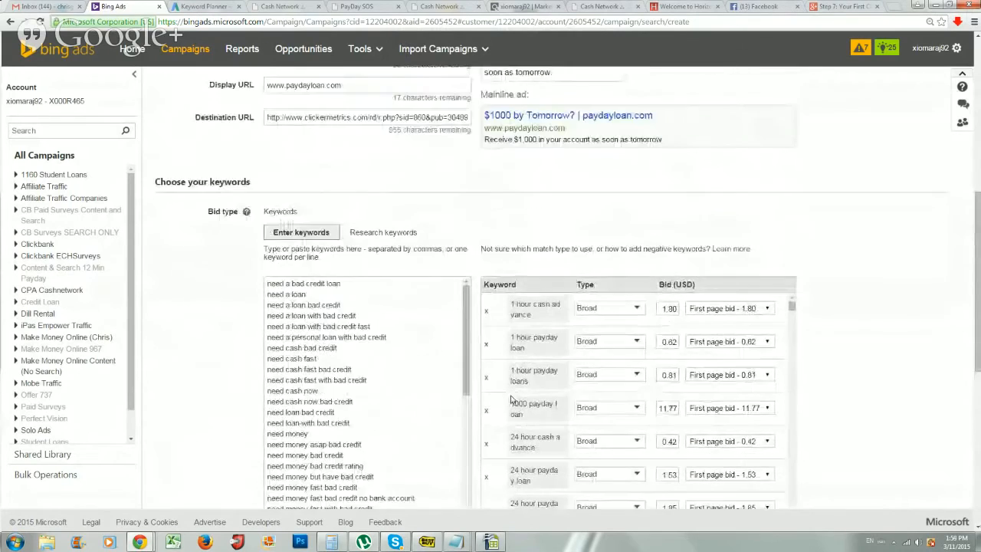
{"action": "scroll", "coordinate": [523, 383], "scroll_direction": "down", "scroll_amount": 3}
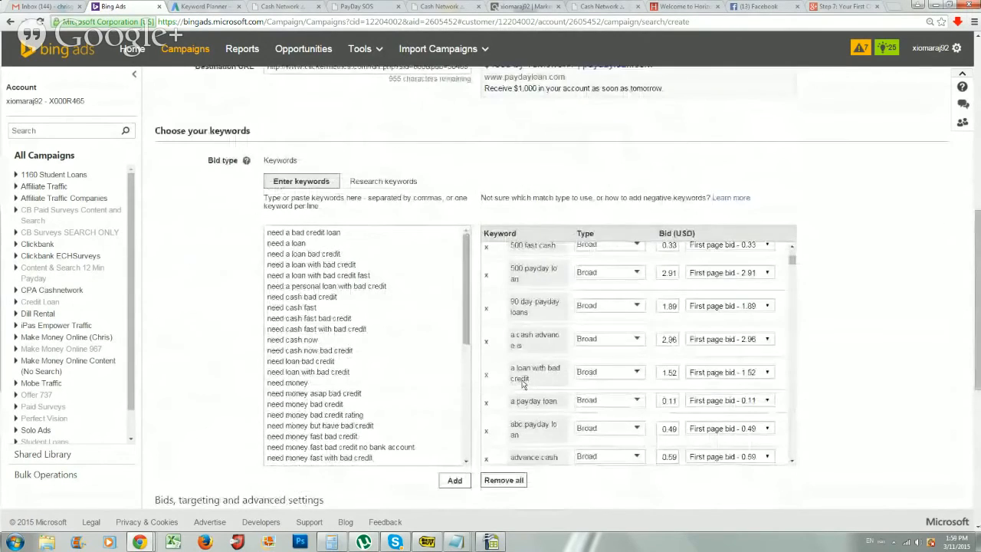
{"action": "scroll", "coordinate": [520, 413], "scroll_direction": "down", "scroll_amount": 5}
{"action": "scroll", "coordinate": [518, 439], "scroll_direction": "down", "scroll_amount": 6}
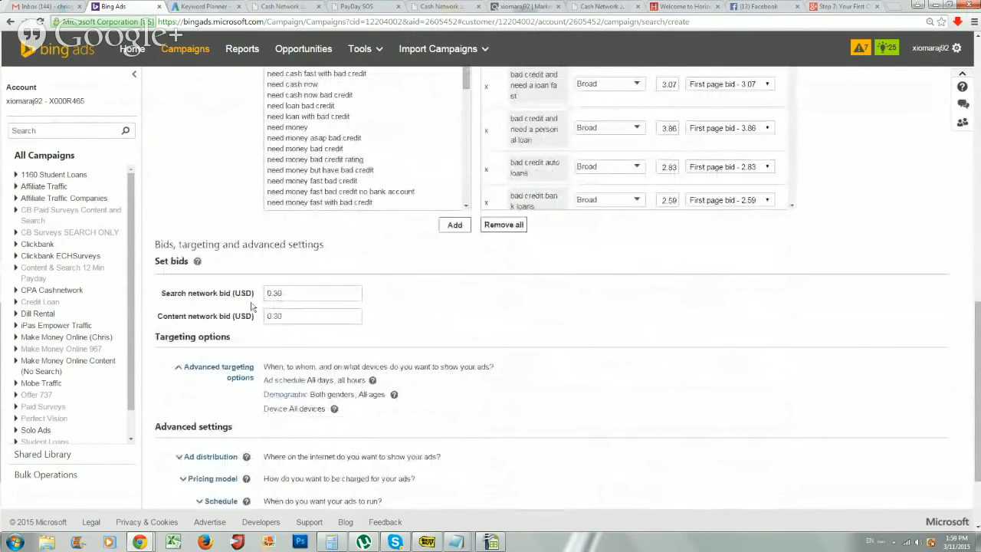
Exclude the content network from the ad distribution and save the campaign.
{"action": "scroll", "coordinate": [292, 323], "scroll_direction": "down", "scroll_amount": 2}
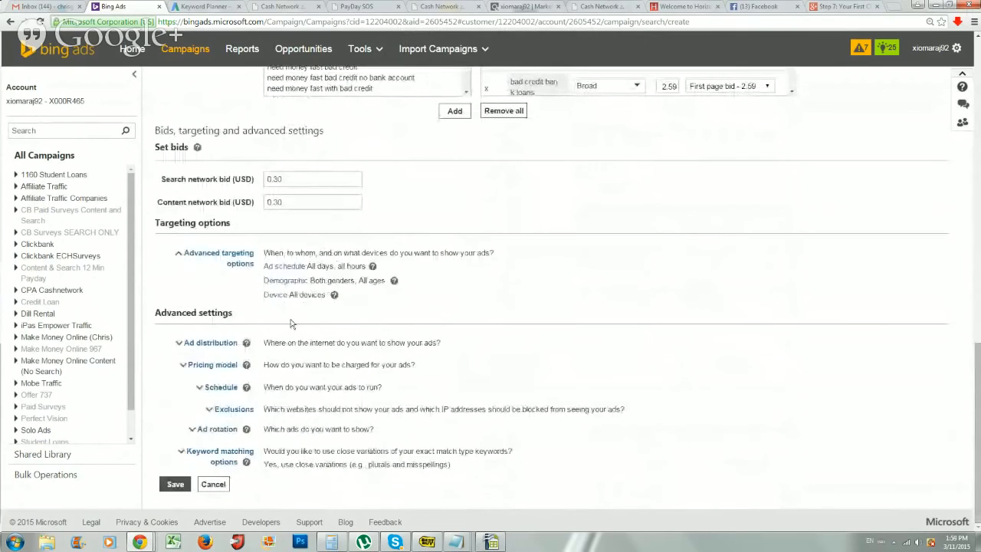
{"action": "left_click", "coordinate": [209, 342]}
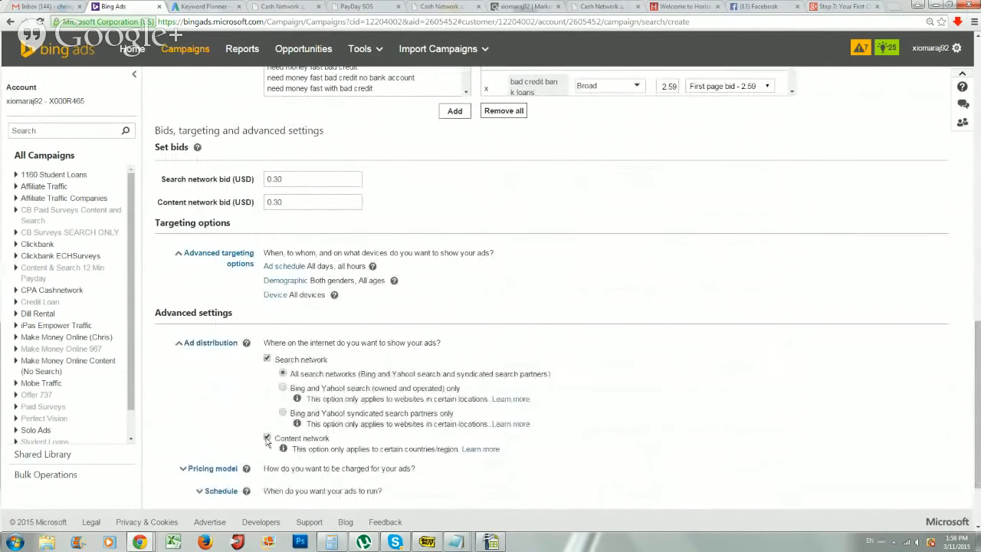
{"action": "left_click", "coordinate": [267, 439]}
{"action": "scroll", "coordinate": [215, 405], "scroll_direction": "down", "scroll_amount": 3}
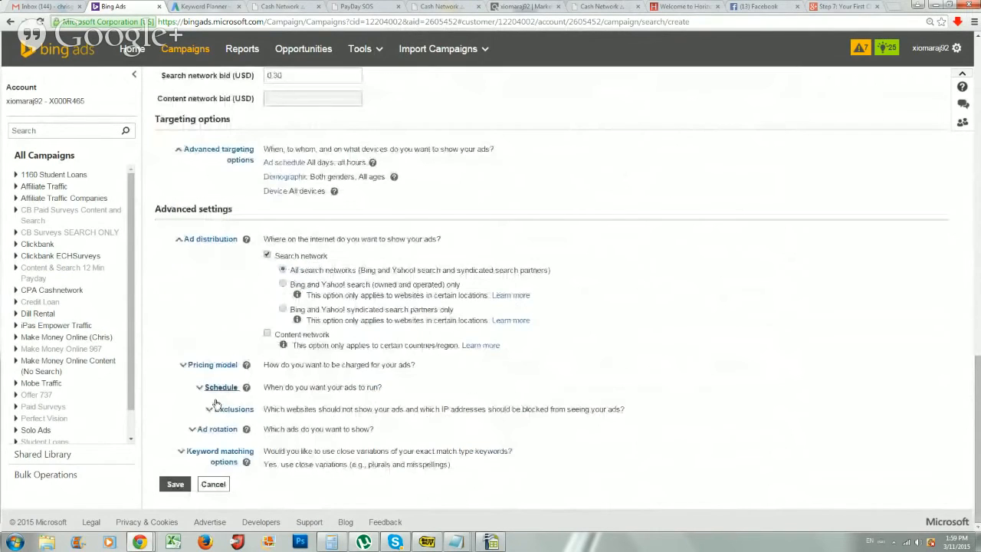
{"action": "left_click", "coordinate": [181, 488]}
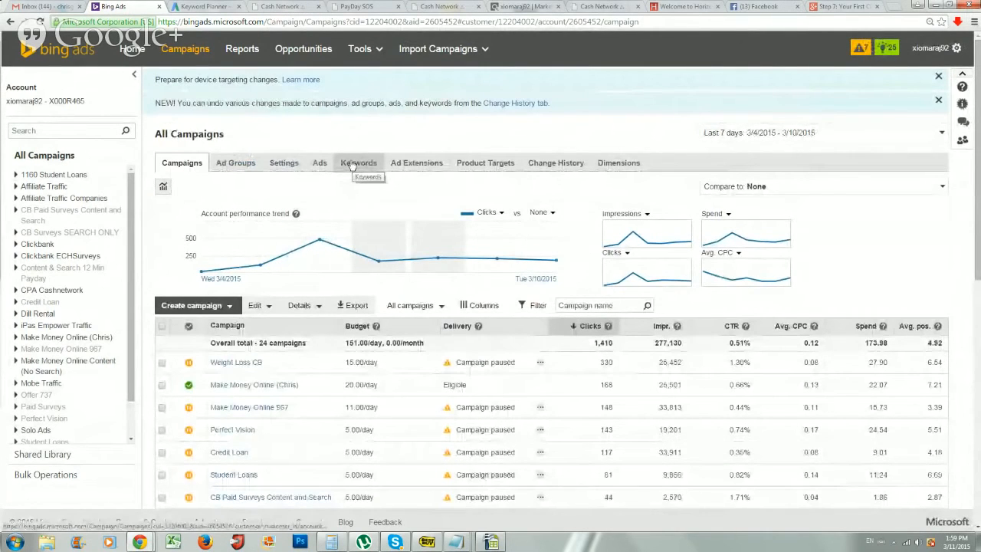
Open the Cashnetwork 860 Payday Loan campaign and check its keywords, going back to the ad groups and reopening the keyword list.
{"action": "scroll", "coordinate": [338, 291], "scroll_direction": "down", "scroll_amount": 6}
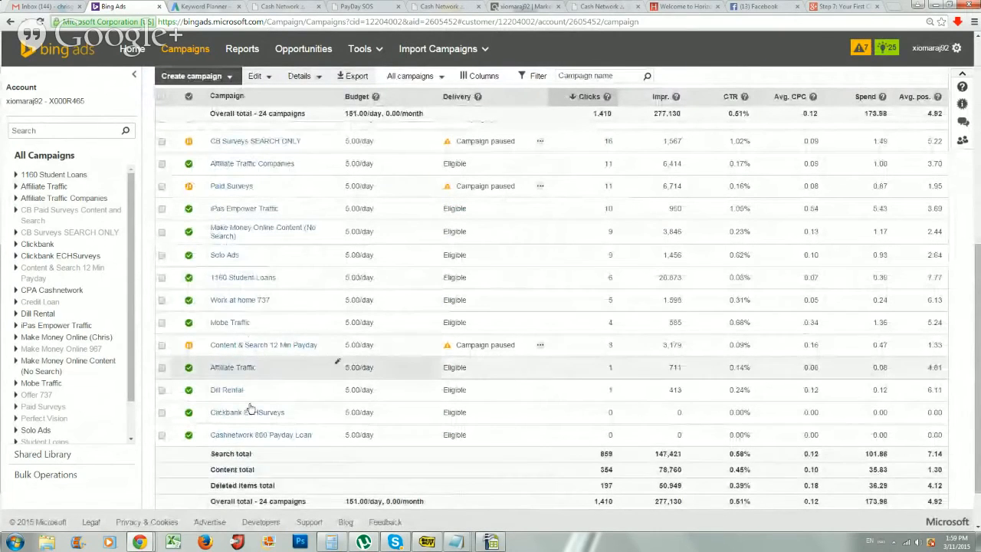
{"action": "left_click", "coordinate": [275, 438]}
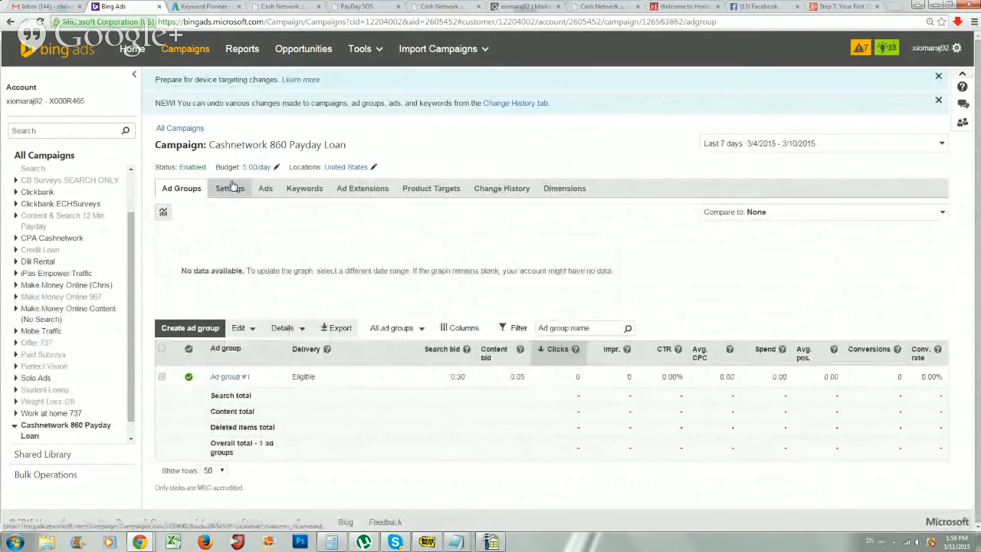
{"action": "left_click", "coordinate": [295, 191]}
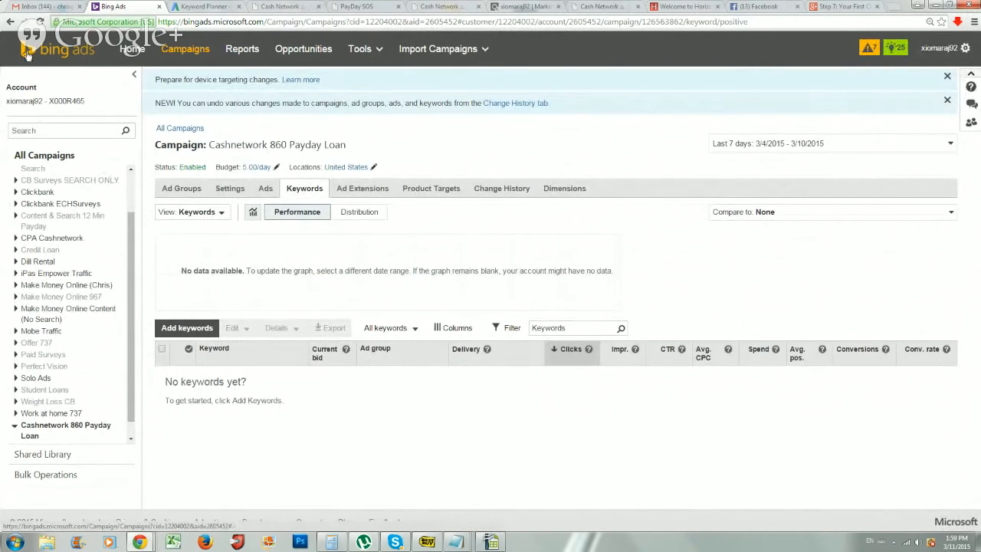
{"action": "left_click", "coordinate": [10, 24]}
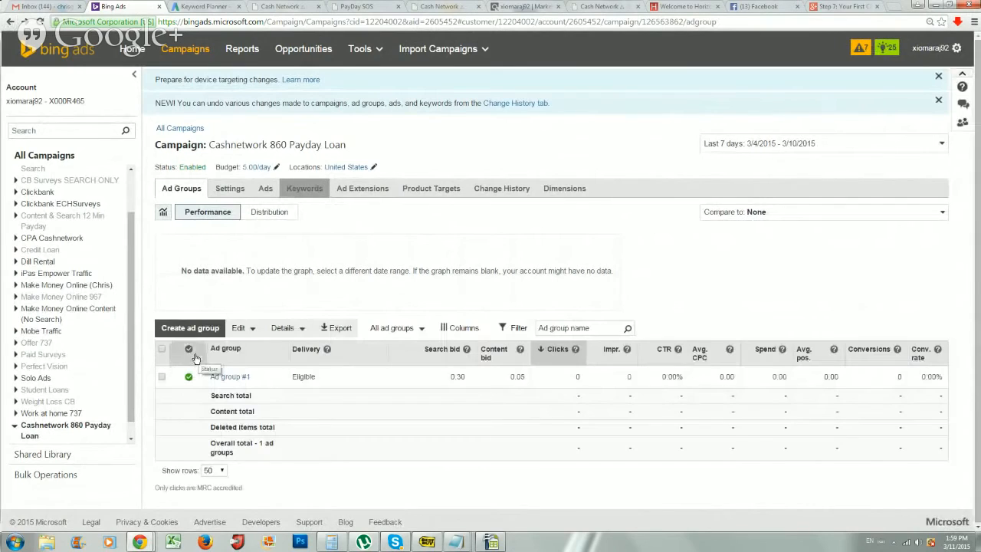
{"action": "left_click", "coordinate": [303, 189]}
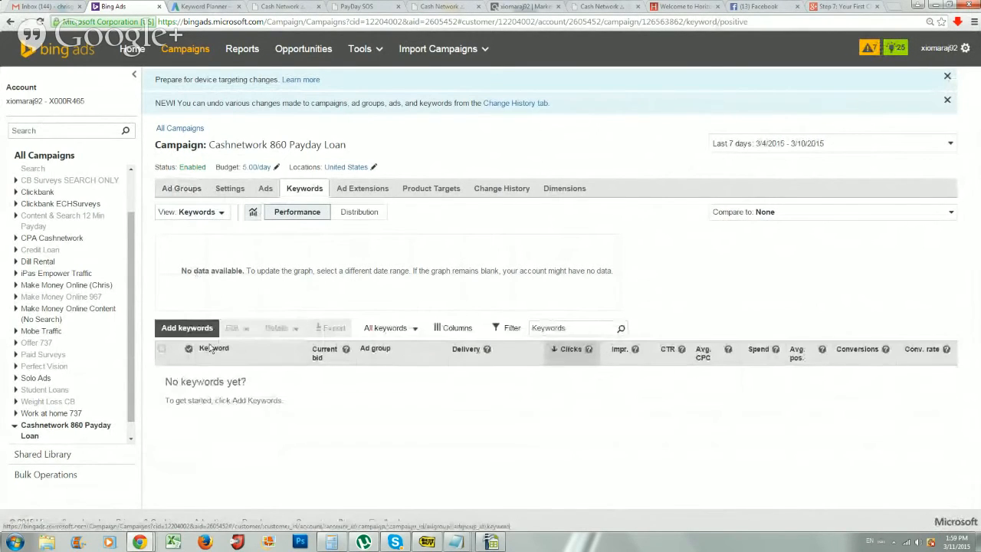
Return to the list of all campaigns and reopen the Cashnetwork 860 Payday Loan campaign.
{"action": "left_click", "coordinate": [182, 50]}
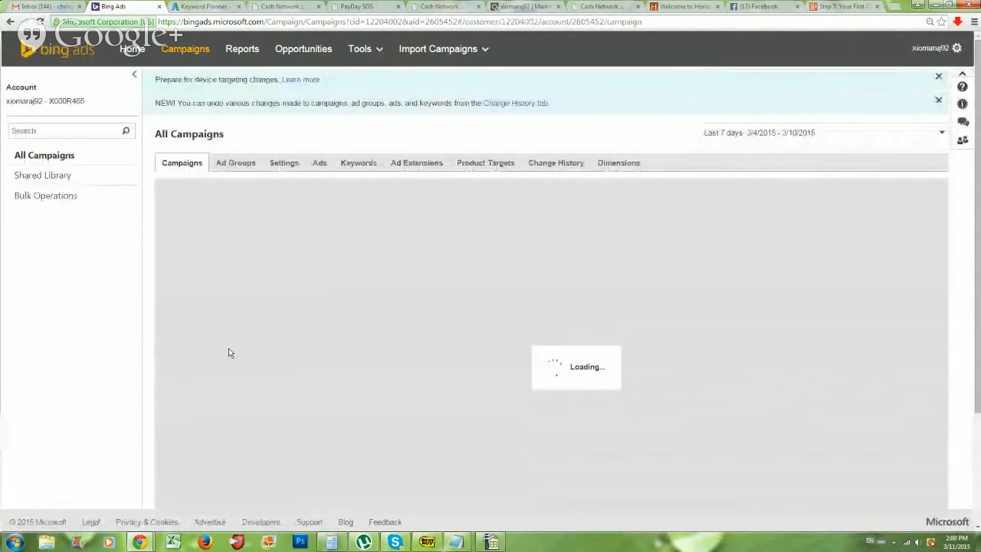
{"action": "scroll", "coordinate": [243, 385], "scroll_direction": "down", "scroll_amount": 5}
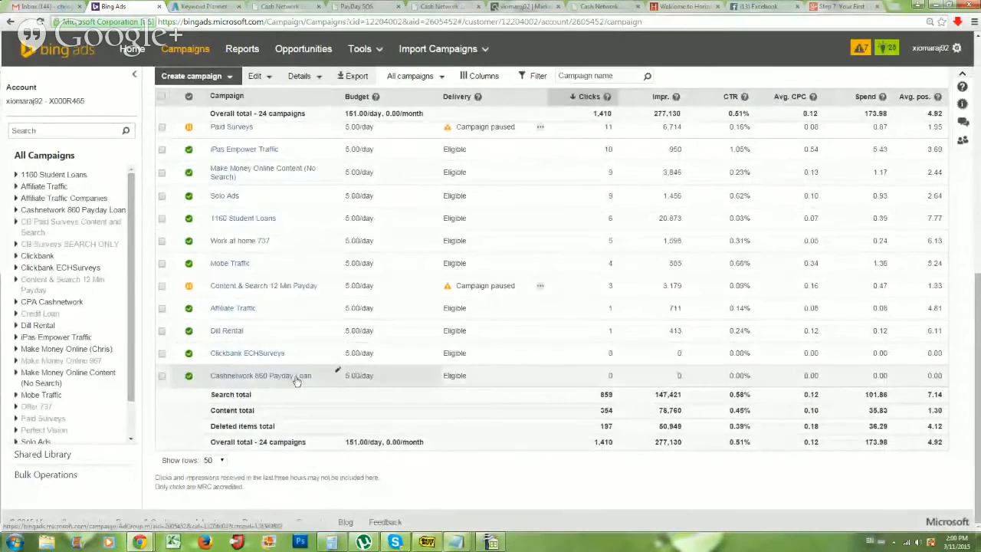
{"action": "left_click", "coordinate": [298, 378]}
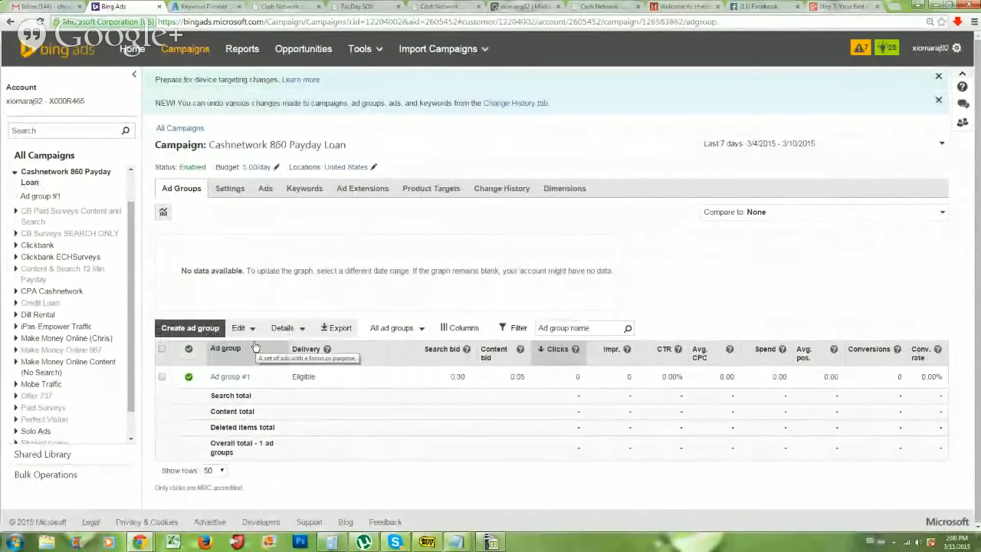
Add the copied keyword list to Ad group #1 of the Cashnetwork 860 Payday Loan campaign and save it.
{"action": "left_click", "coordinate": [304, 188]}
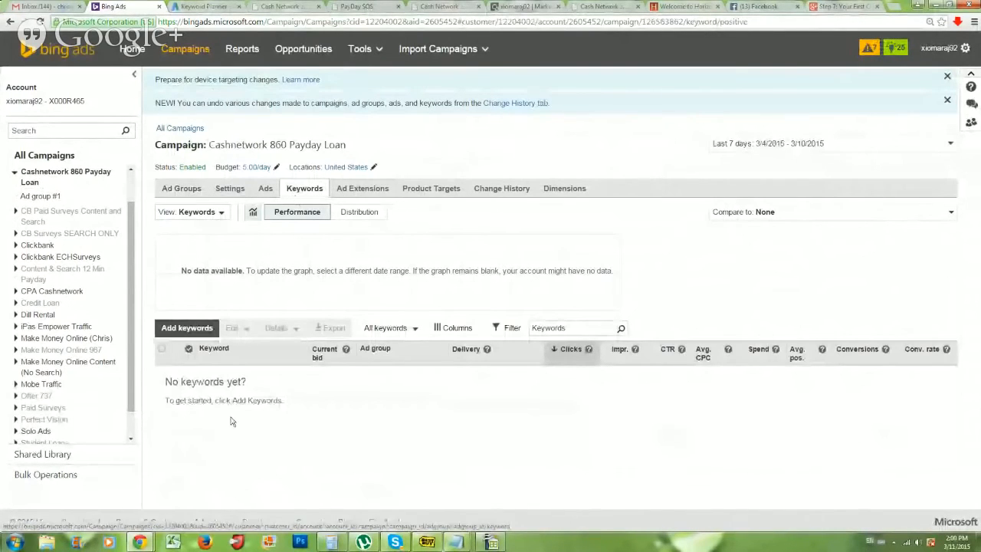
{"action": "left_click", "coordinate": [171, 328]}
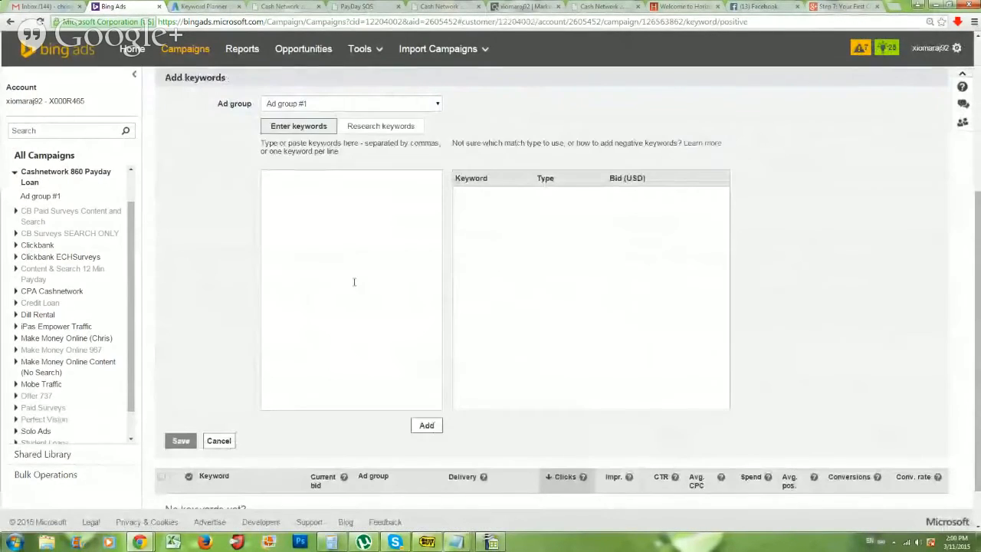
{"action": "left_click", "coordinate": [355, 283]}
{"action": "key", "text": "ctrl+v"}
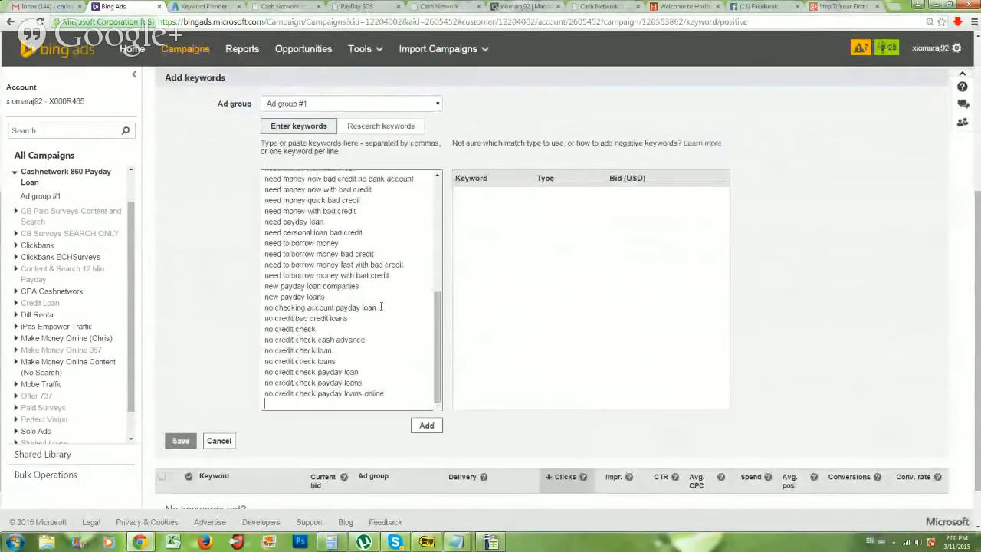
{"action": "left_click", "coordinate": [431, 423]}
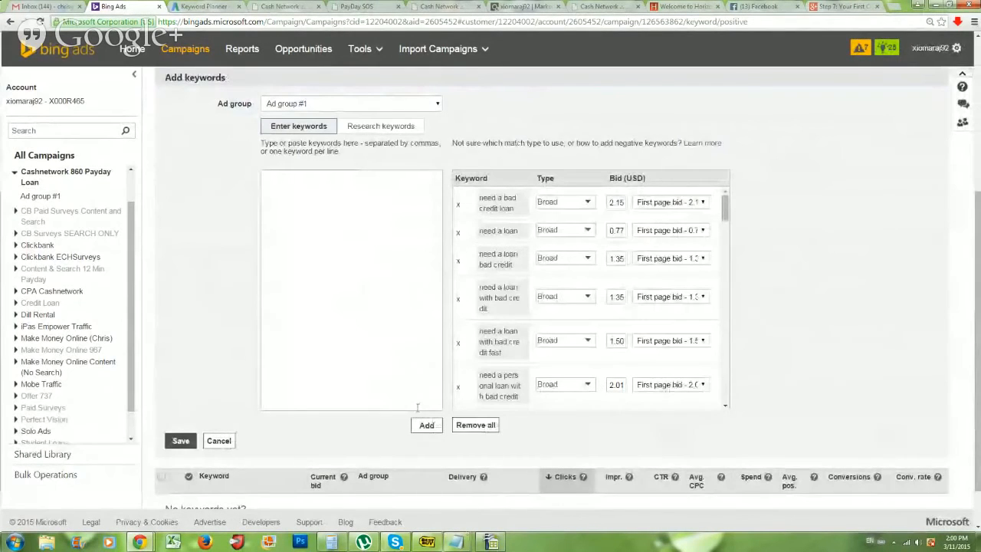
{"action": "left_click", "coordinate": [188, 441]}
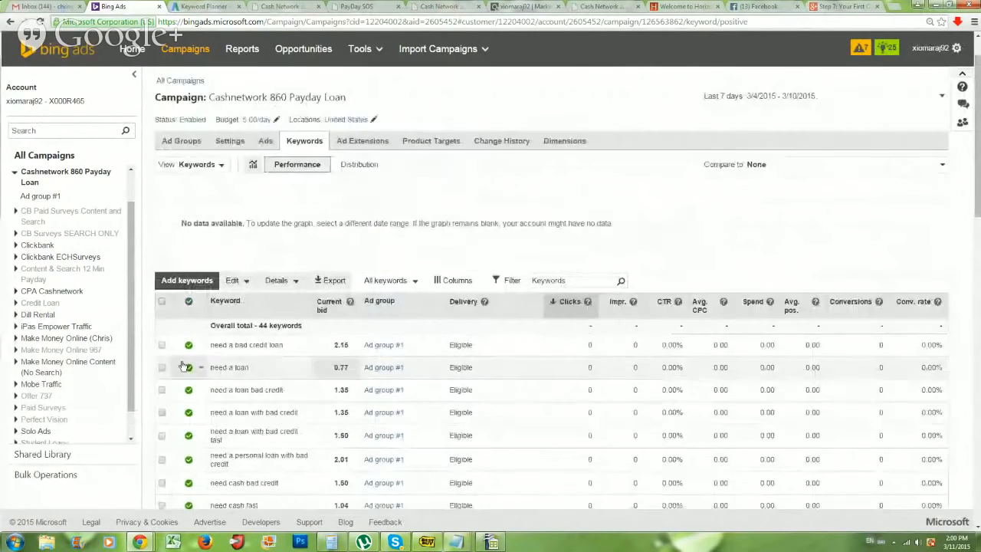
Set the current bids of all the campaign's listed keywords to 0.05 USD and save the change.
{"action": "left_click", "coordinate": [161, 304]}
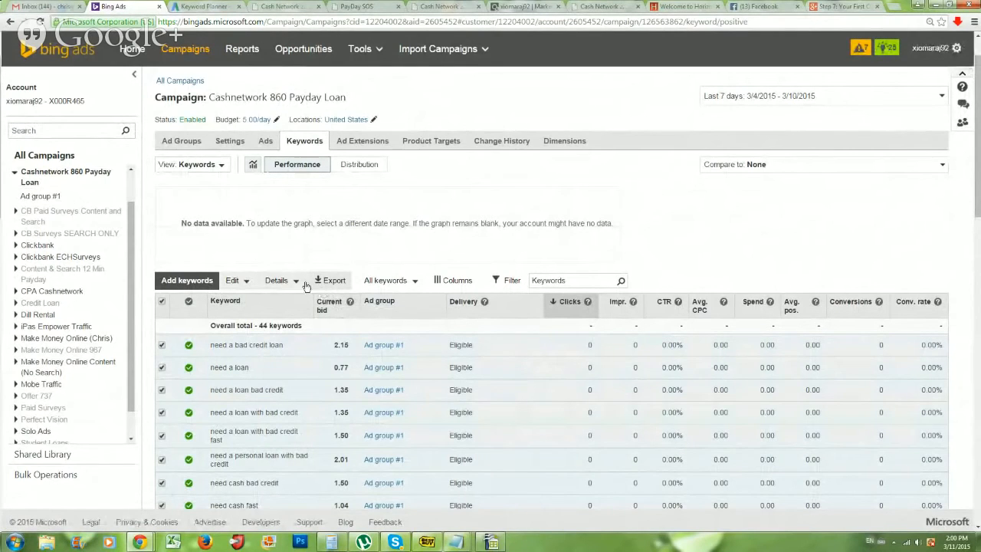
{"action": "left_click", "coordinate": [246, 283]}
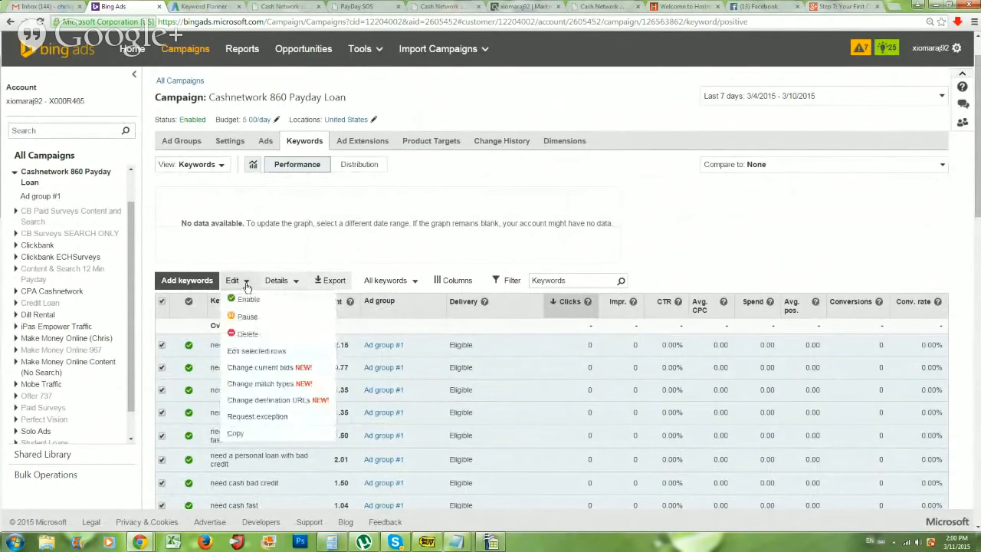
{"action": "left_click", "coordinate": [261, 368]}
{"action": "left_click", "coordinate": [363, 358]}
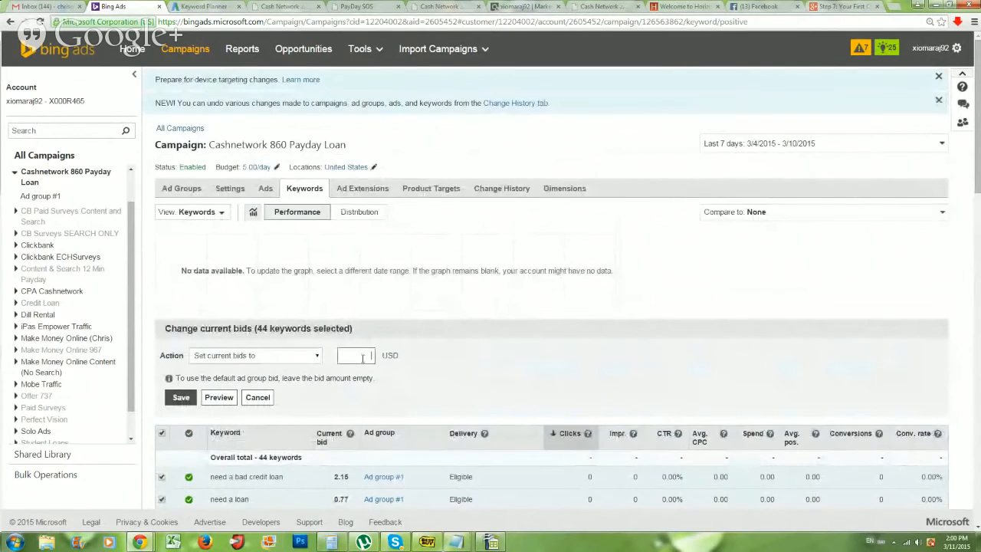
{"action": "type", "text": "0.05"}
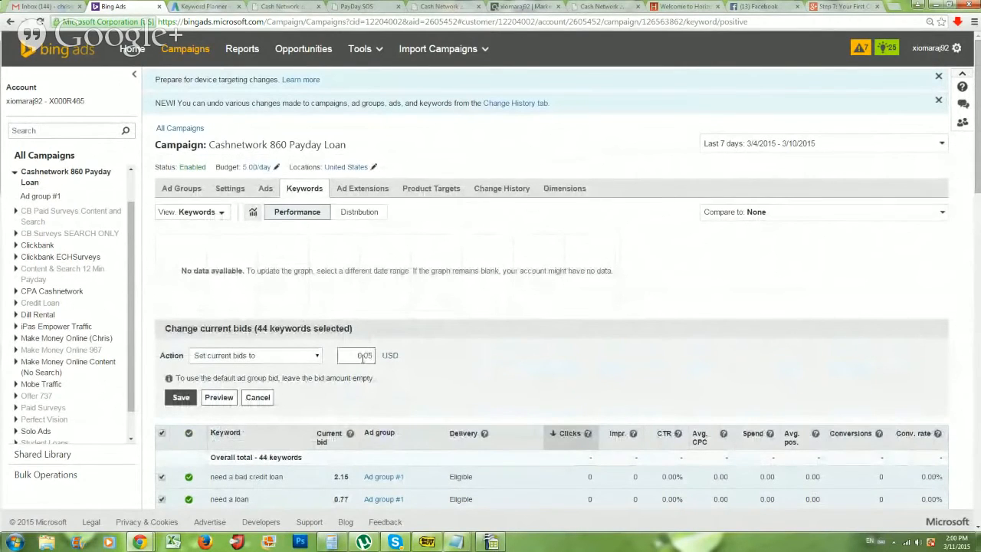
{"action": "left_click", "coordinate": [181, 397]}
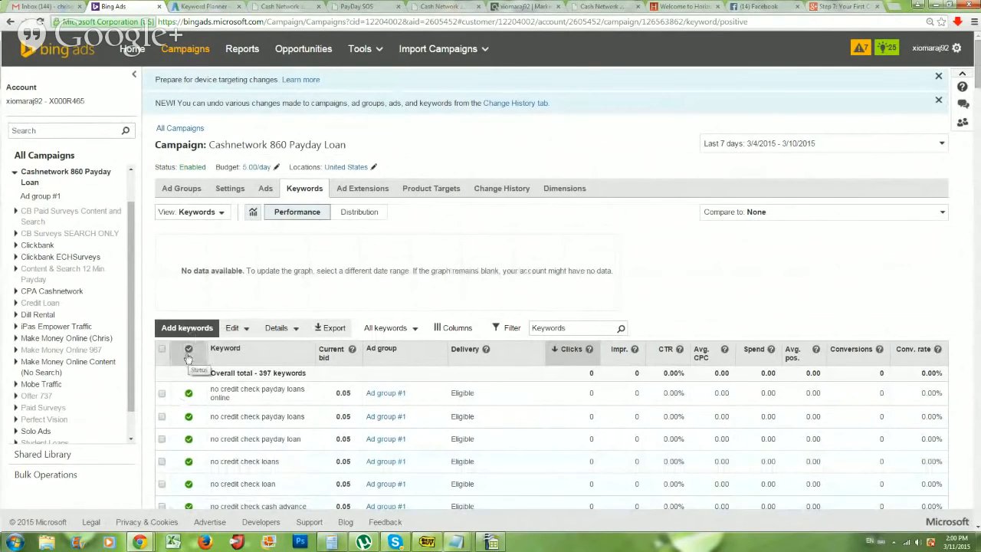
Start a new text ad in the campaign and set its title to "{KeyWord} $1000 Now" using the keyword placeholder.
{"action": "left_click", "coordinate": [265, 192]}
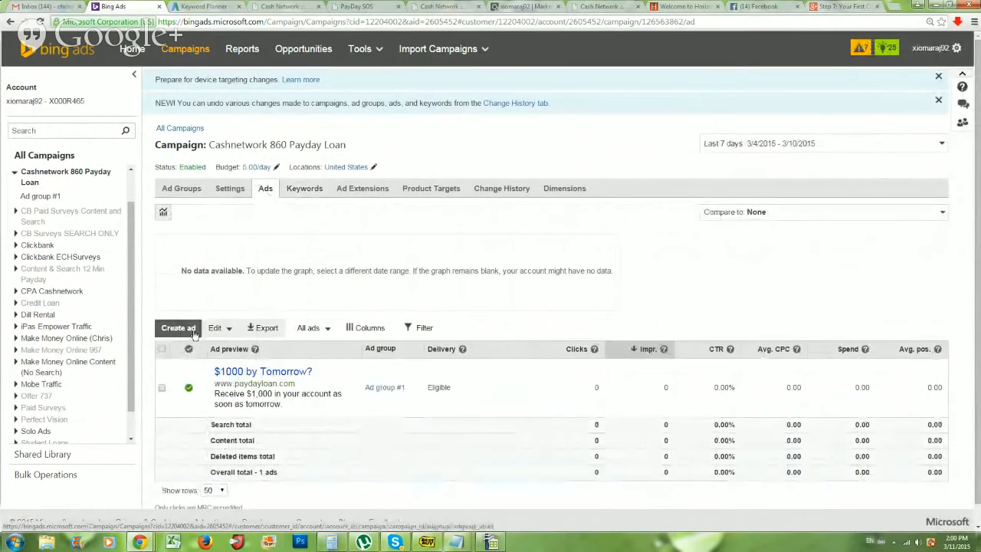
{"action": "left_click", "coordinate": [178, 329]}
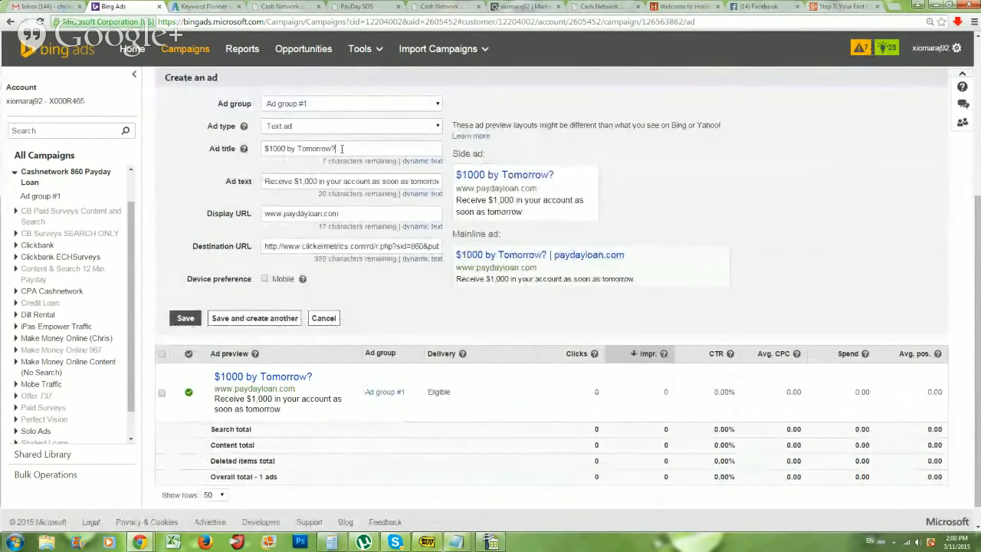
{"action": "left_click_drag", "start_coordinate": [342, 149], "coordinate": [204, 164]}
{"action": "key", "text": "BackSpace"}
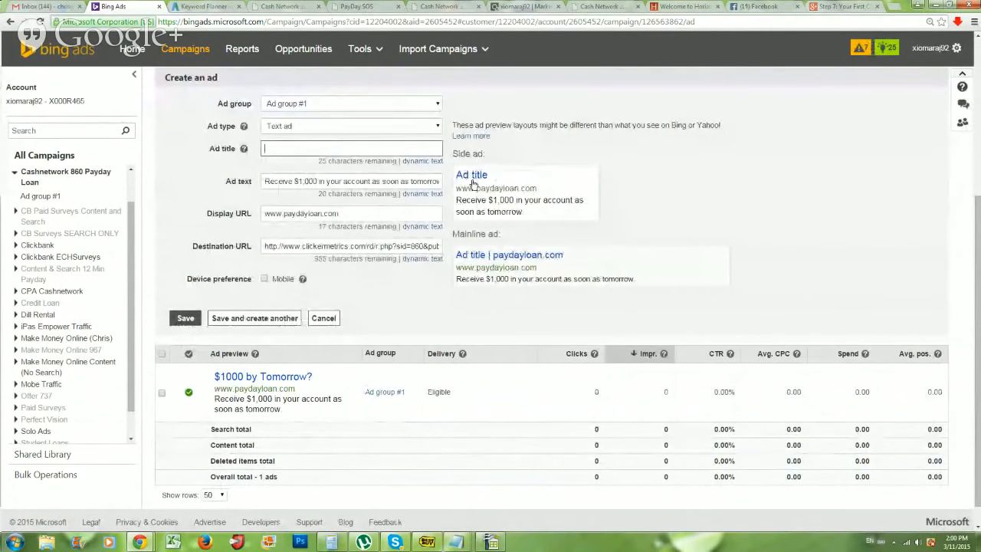
{"action": "left_click", "coordinate": [417, 161]}
{"action": "left_click", "coordinate": [367, 178]}
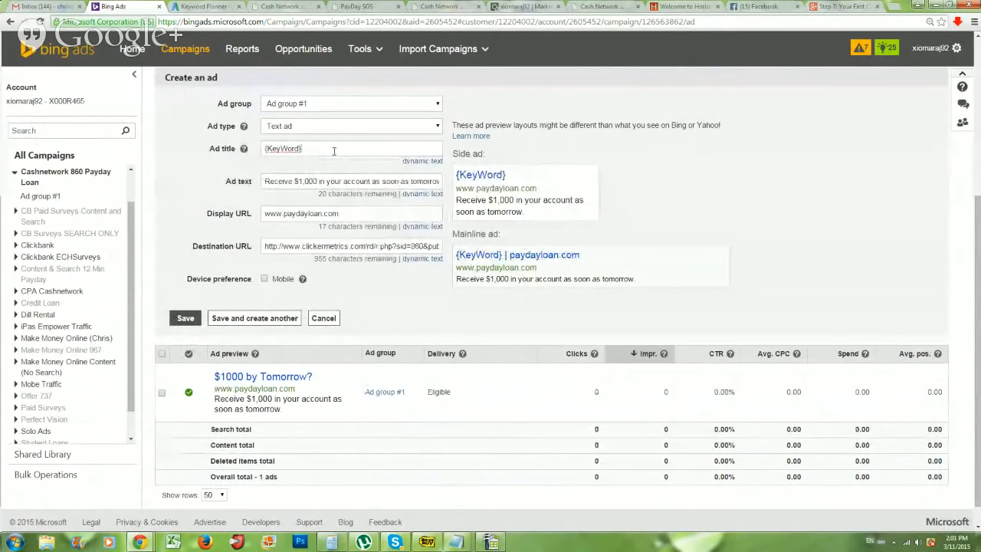
{"action": "type", "text": "$100"}
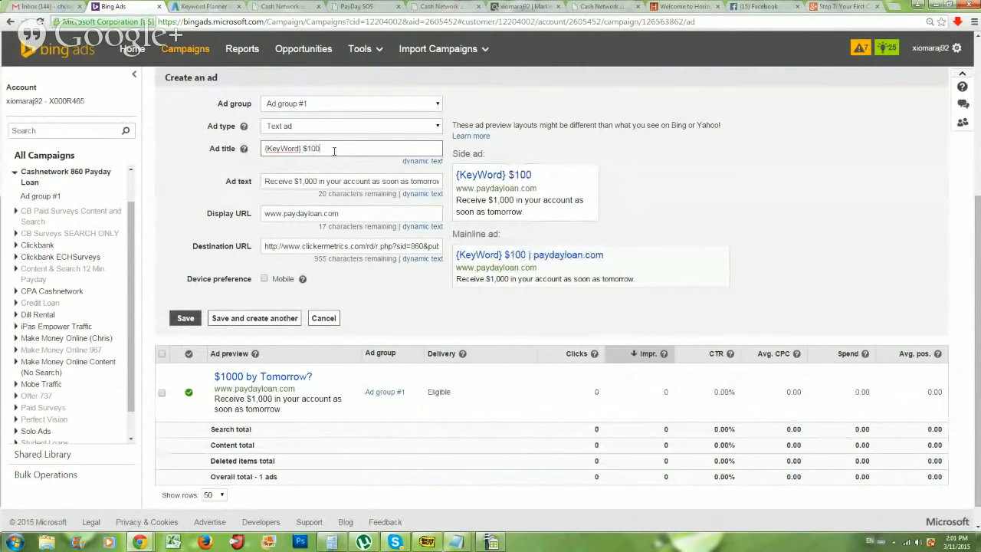
{"action": "type", "text": "0 Now"}
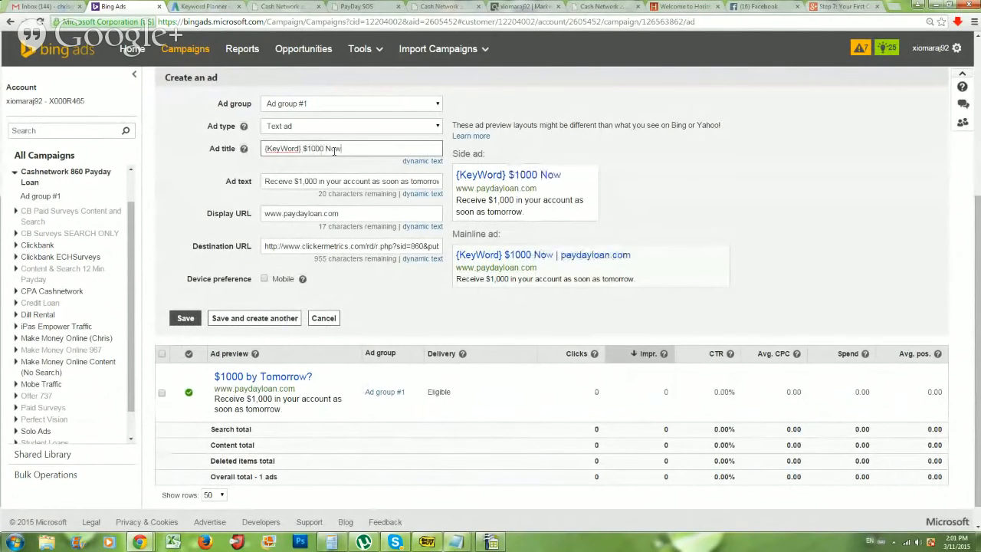
Replace the ad text with "{KeyWord}. Bad Credit? No Credit? Instant $1,000 Approval", using the keyword placeholder.
{"action": "left_click", "coordinate": [313, 180]}
{"action": "key", "text": "BackSpace"}
{"action": "left_click", "coordinate": [432, 195]}
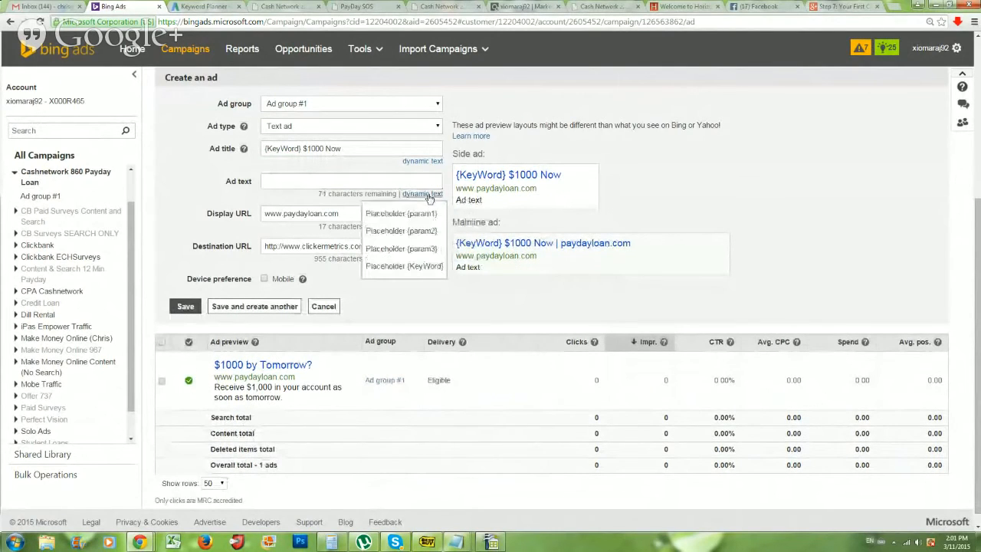
{"action": "left_click", "coordinate": [425, 266]}
{"action": "left_click", "coordinate": [347, 179]}
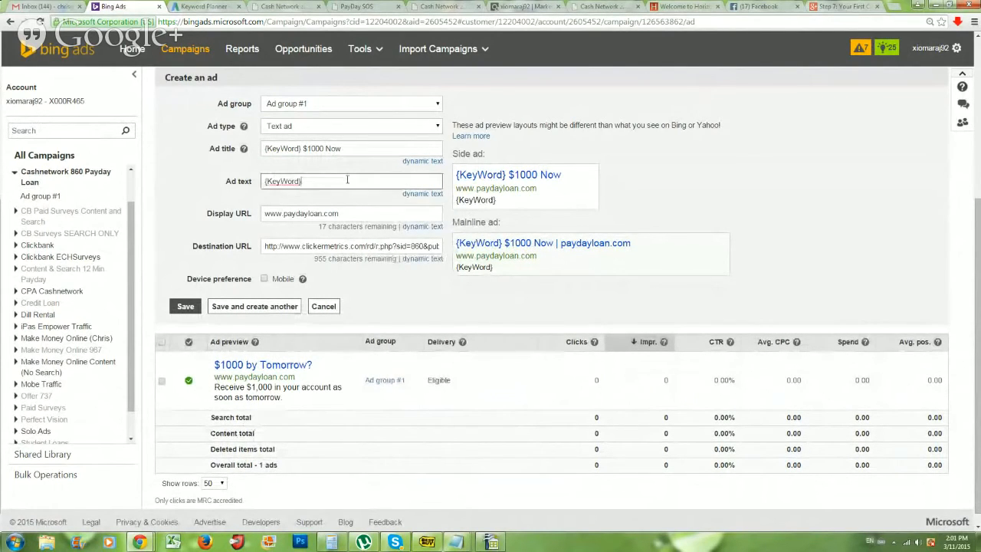
{"action": "type", "text": ". Bad Credit"}
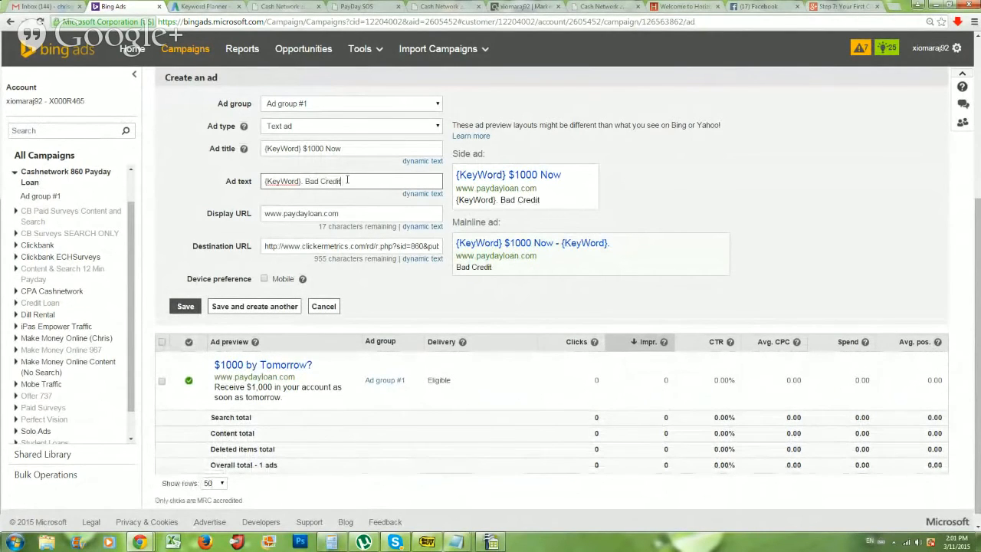
{"action": "type", "text": "? No Credit?"}
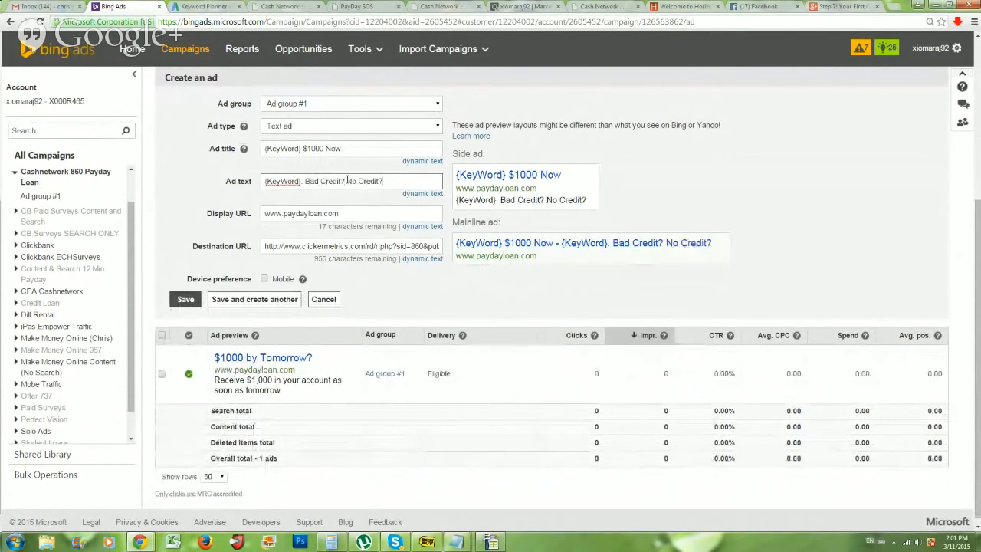
{"action": "type", "text": " Instant $1,"}
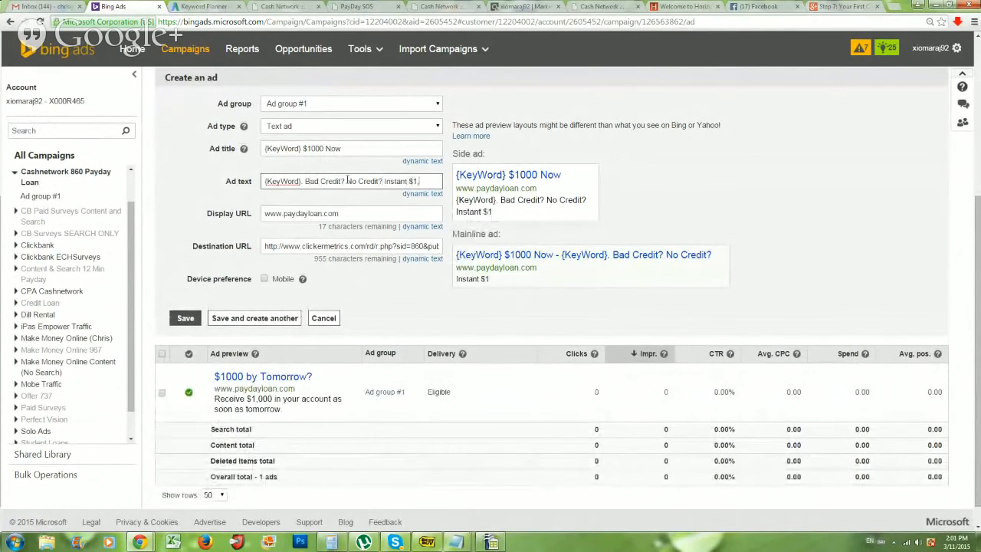
{"action": "type", "text": "000 Approval"}
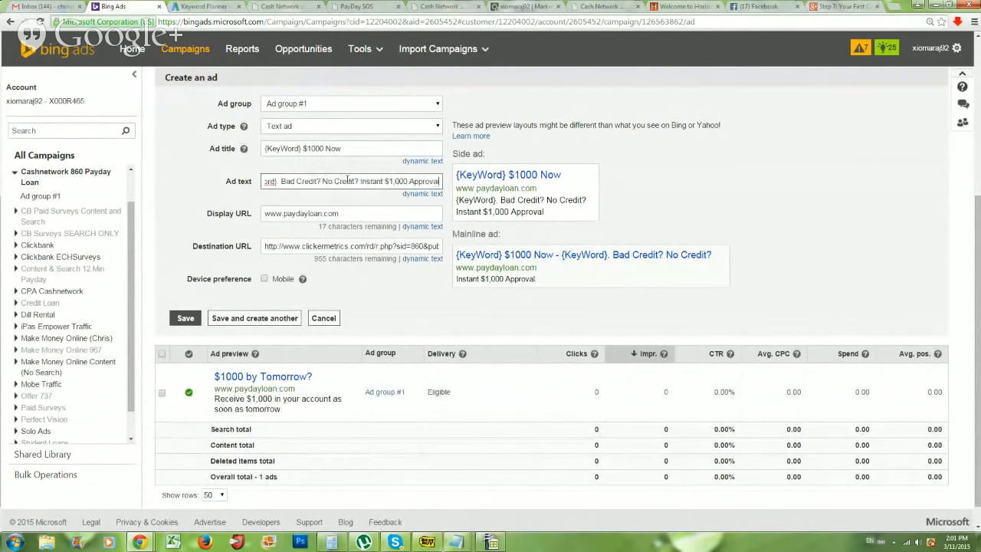
{"action": "left_click_drag", "start_coordinate": [354, 216], "coordinate": [300, 214]}
{"action": "key", "text": "BackSpace"}
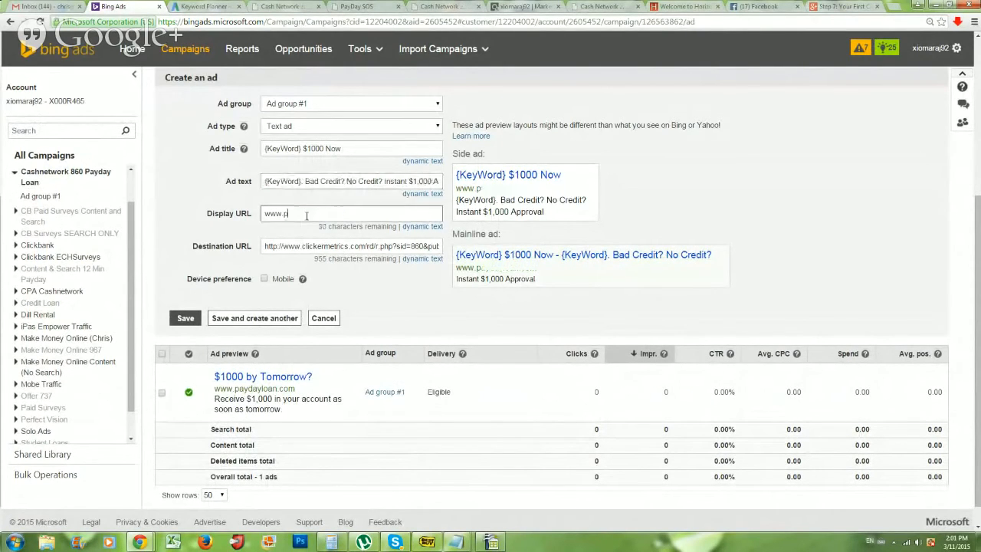
{"action": "left_click", "coordinate": [421, 228]}
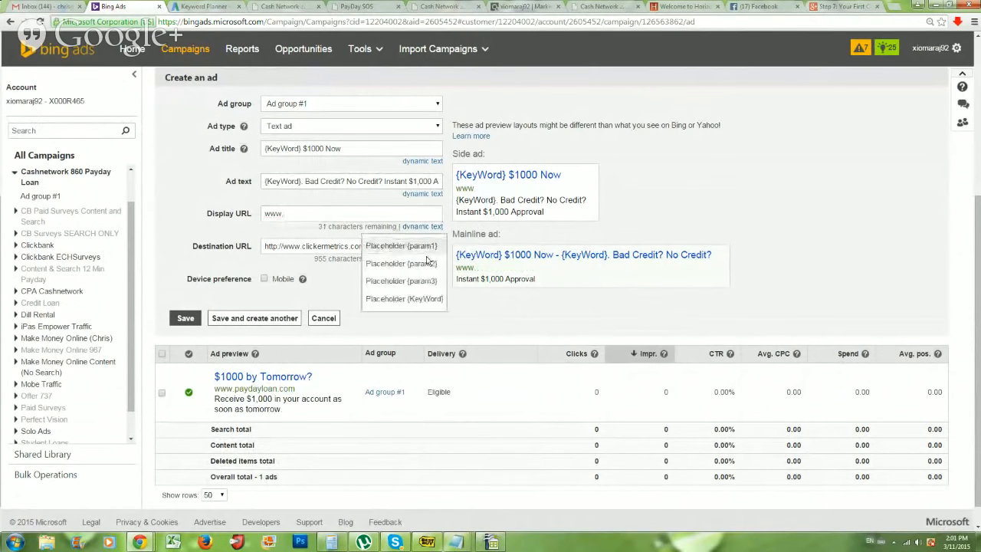
{"action": "left_click", "coordinate": [416, 297]}
{"action": "type", "text": ".com"}
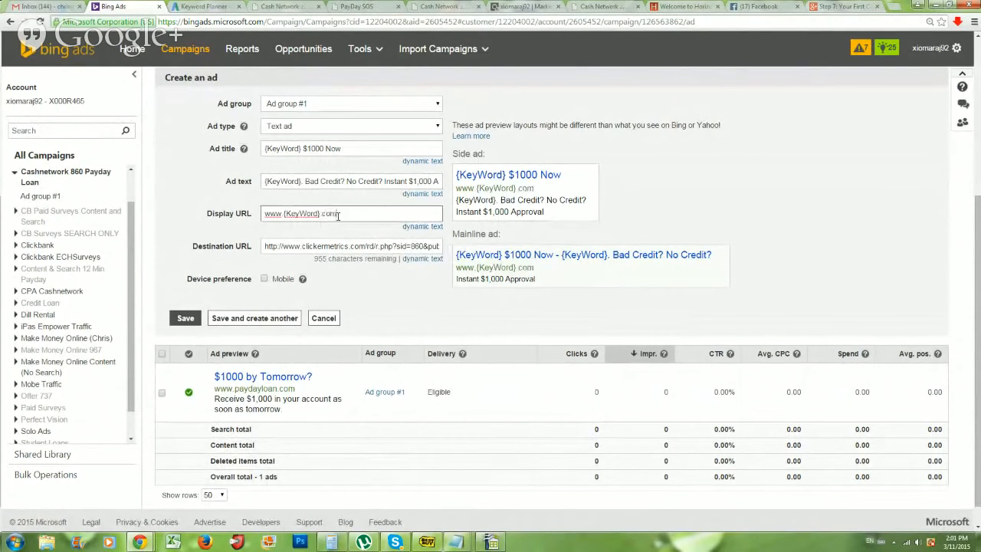
{"action": "left_click", "coordinate": [234, 319]}
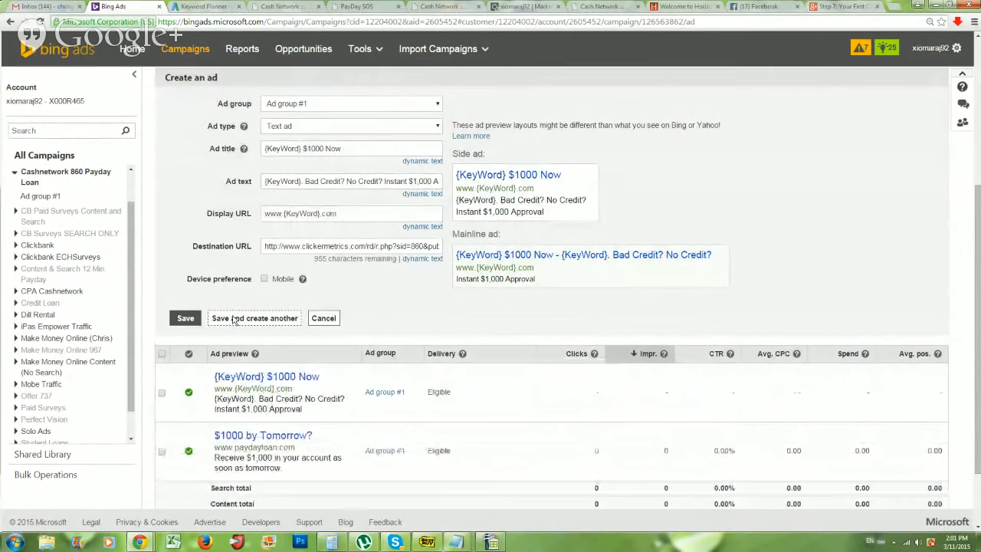
Open google.com in a new browser tab and search for "pay day loan".
{"action": "left_click", "coordinate": [898, 6]}
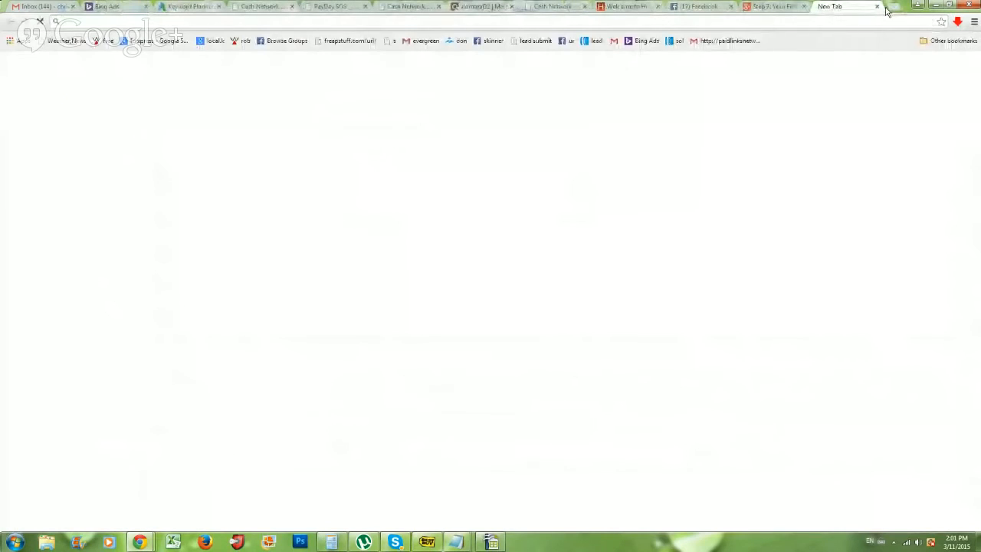
{"action": "type", "text": "google.com"}
{"action": "key", "text": "Return"}
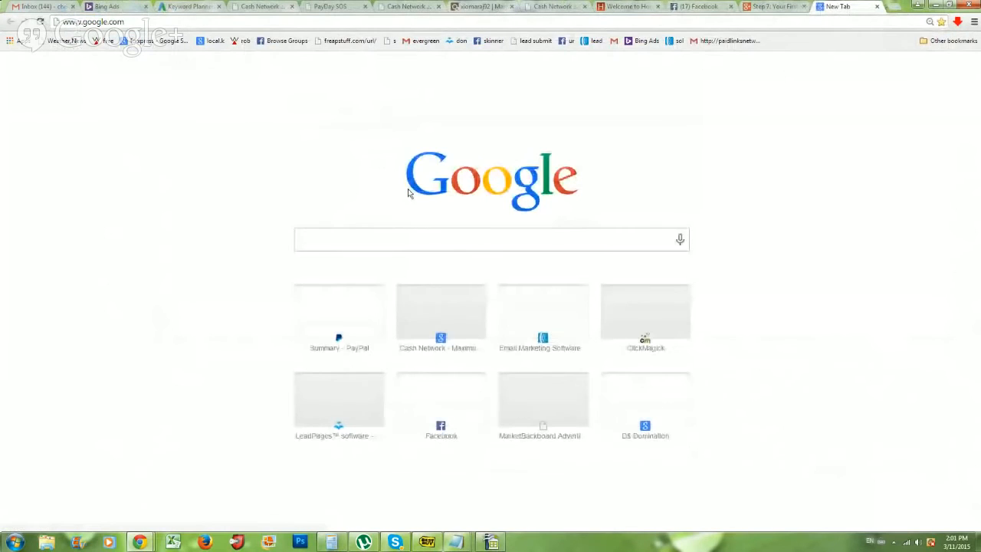
{"action": "left_click", "coordinate": [322, 238]}
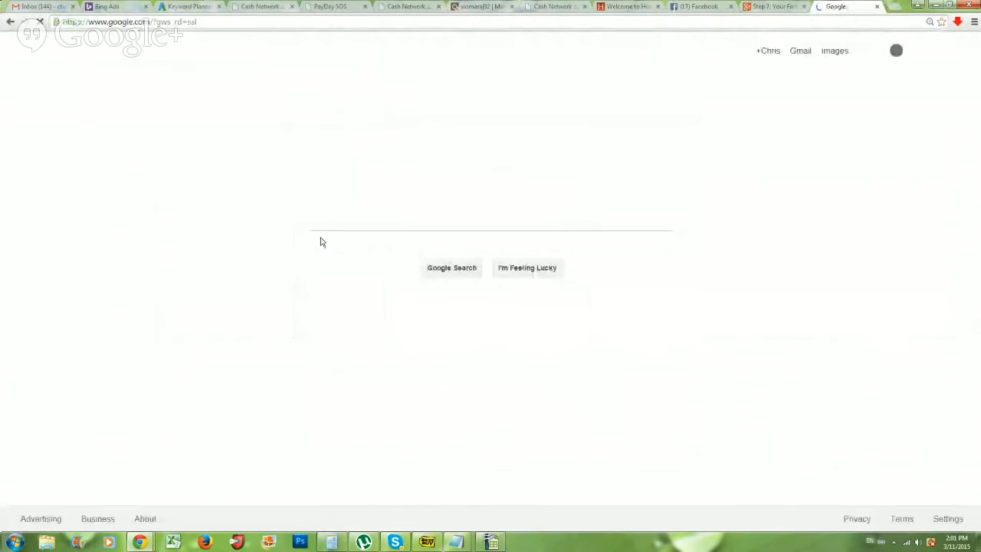
{"action": "type", "text": "pay day loan"}
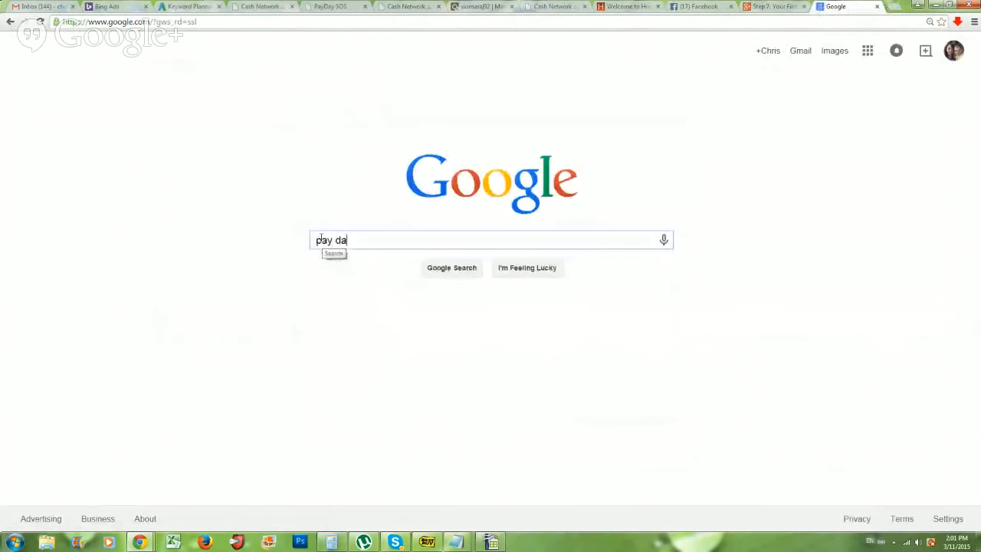
{"action": "key", "text": "Return"}
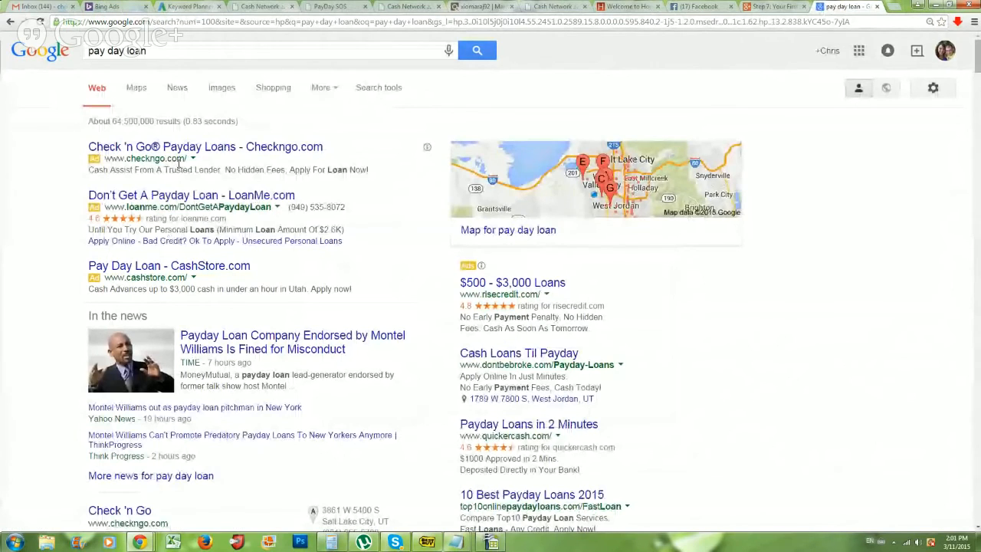
Copy the competing ad headline "Payday Loans in 2 Minutes" from the Google results and use it as the new Bing ad's title.
{"action": "scroll", "coordinate": [179, 163], "scroll_direction": "down", "scroll_amount": 1}
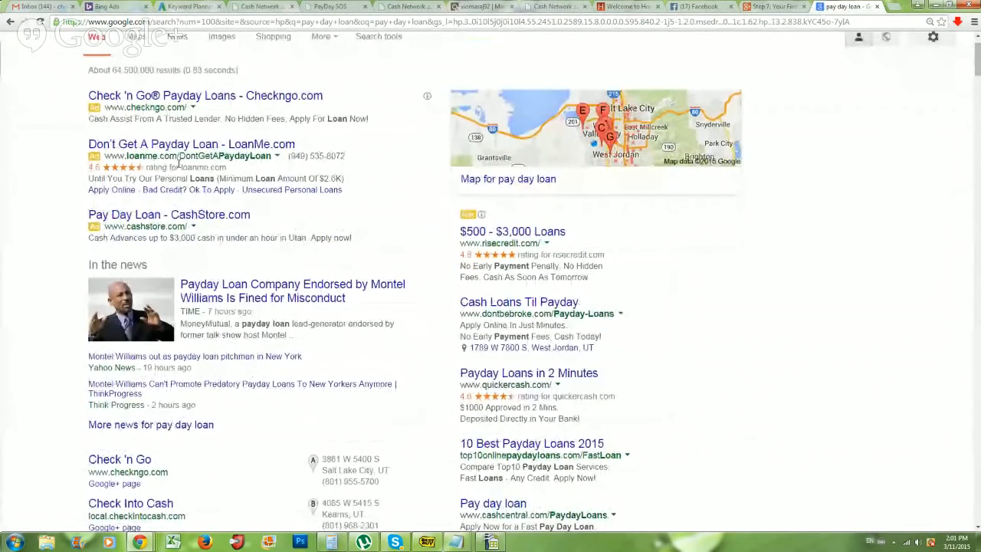
{"action": "scroll", "coordinate": [179, 162], "scroll_direction": "down", "scroll_amount": 1}
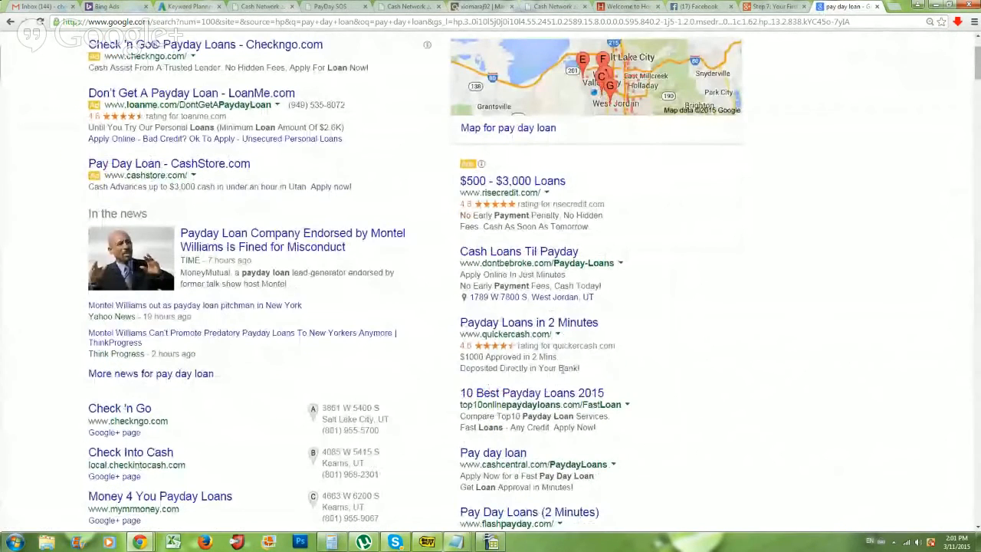
{"action": "left_click_drag", "start_coordinate": [460, 323], "coordinate": [602, 323]}
{"action": "key", "text": "ctrl+c"}
{"action": "left_click", "coordinate": [144, 6]}
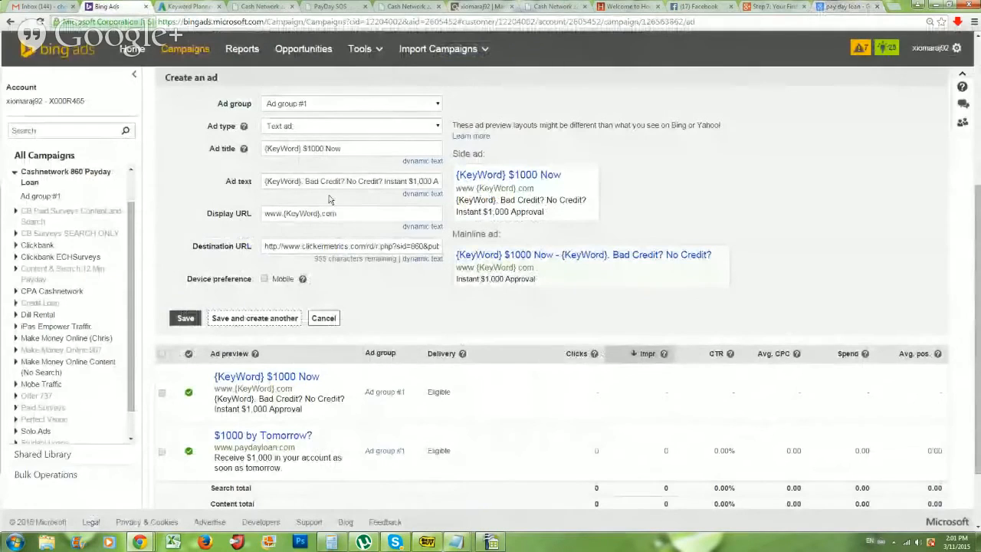
{"action": "triple_click", "coordinate": [346, 153]}
{"action": "key", "text": "ctrl+v"}
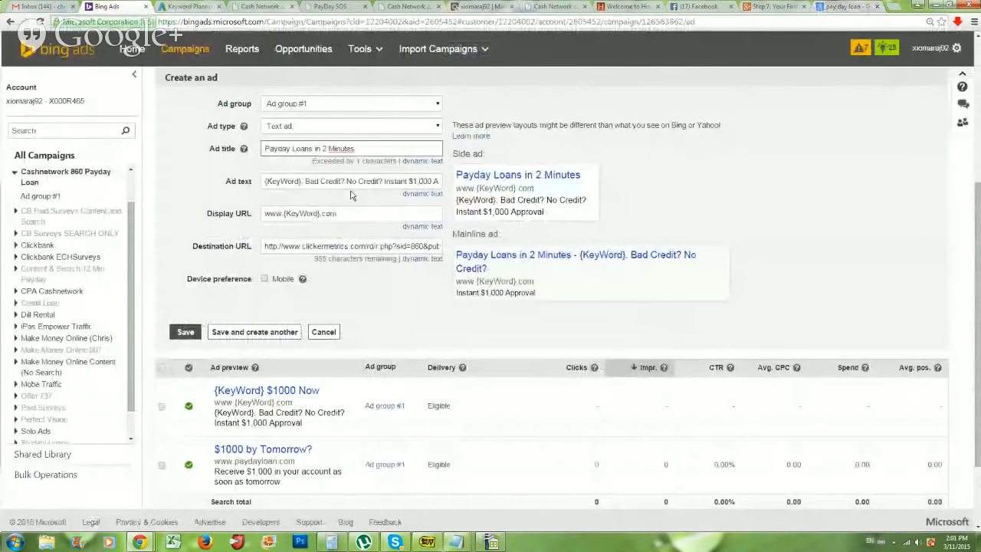
Trim the ad title to exactly "Payday Loans in 2 Minutes" within the 25-character limit, and save the ad while continuing to another one.
{"action": "left_click", "coordinate": [245, 331]}
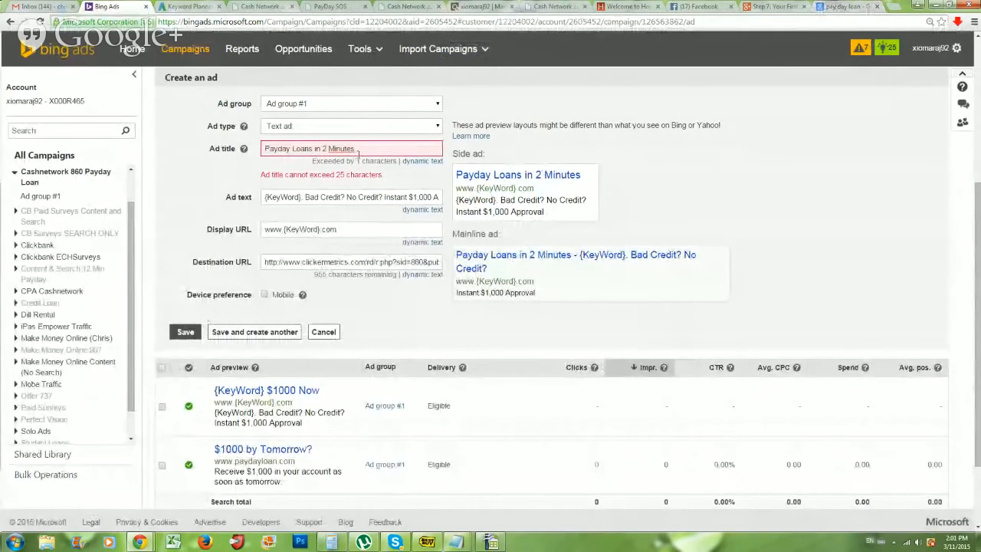
{"action": "double_click", "coordinate": [318, 148]}
{"action": "key", "text": "BackSpace"}
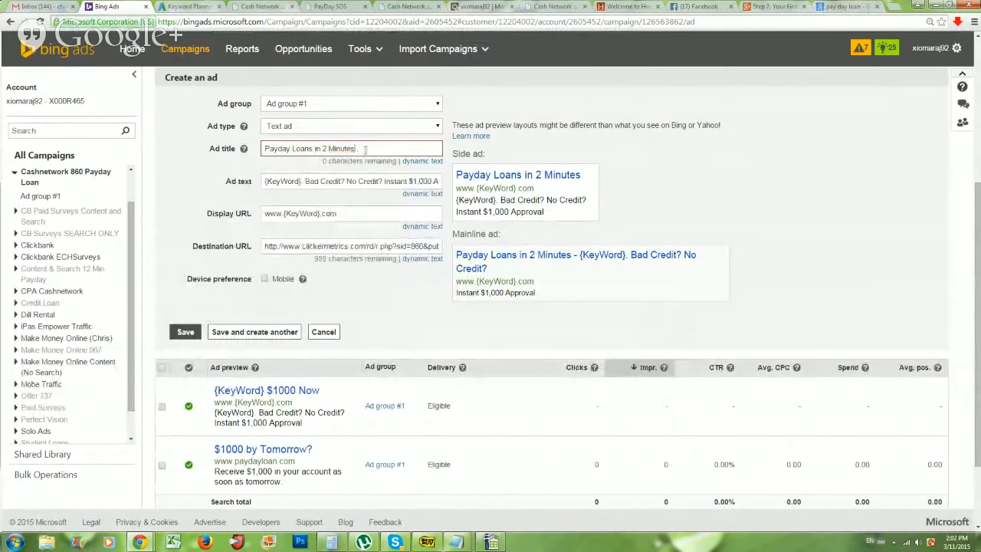
{"action": "left_click", "coordinate": [329, 148]}
{"action": "key", "text": "BackSpace"}
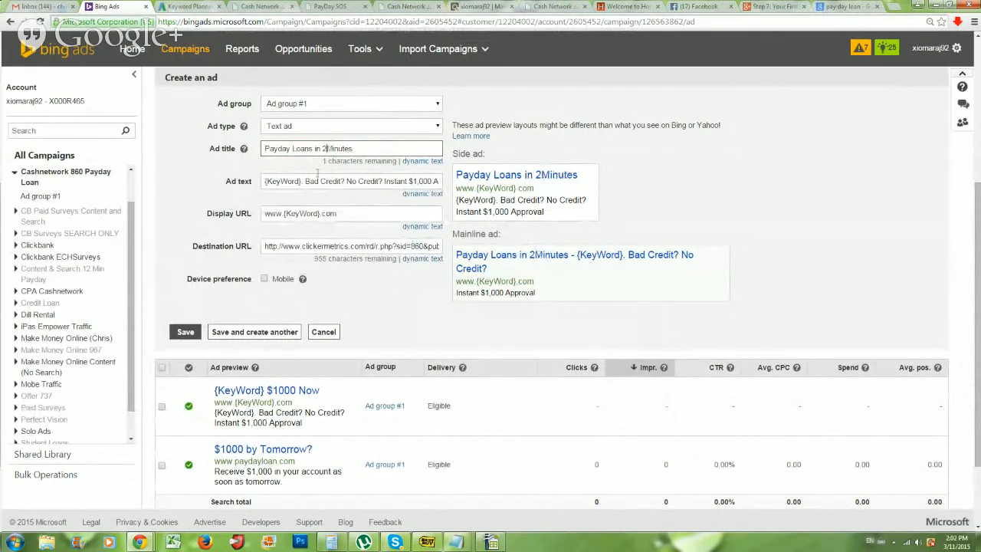
{"action": "left_click", "coordinate": [224, 337]}
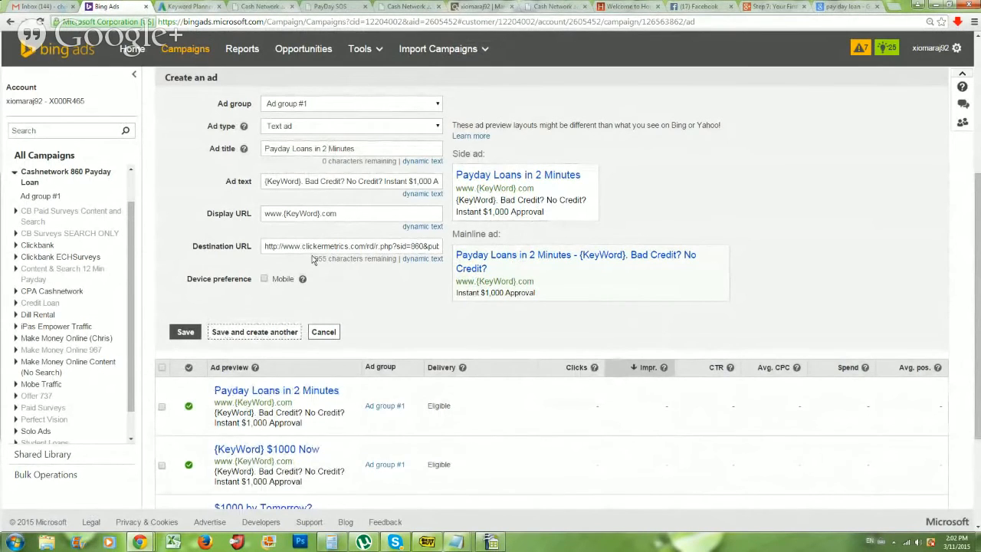
Select the campaign's keywords on all pages, set their current bids to 0.07 USD, and save.
{"action": "scroll", "coordinate": [343, 306], "scroll_direction": "down", "scroll_amount": 3}
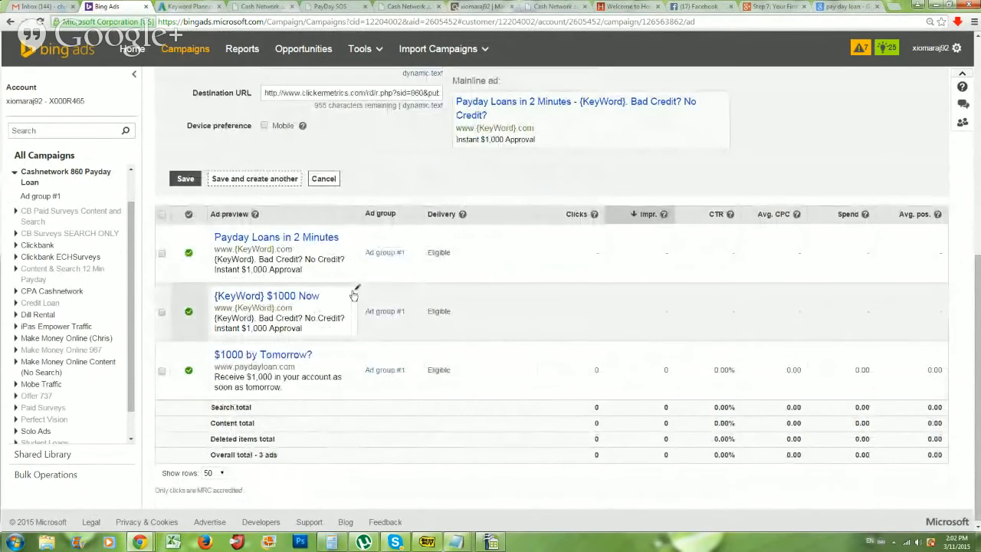
{"action": "scroll", "coordinate": [342, 307], "scroll_direction": "up", "scroll_amount": 5}
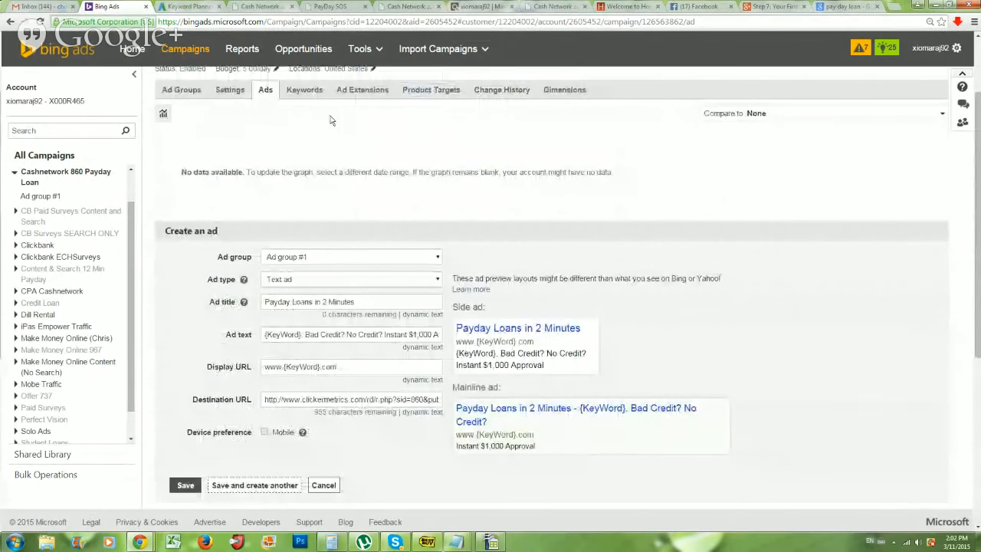
{"action": "scroll", "coordinate": [299, 125], "scroll_direction": "up", "scroll_amount": 2}
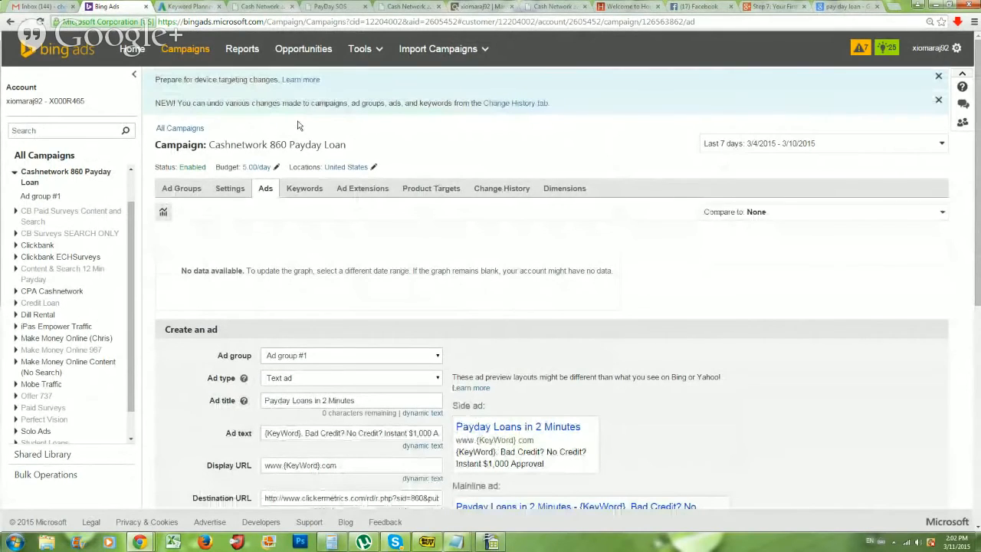
{"action": "left_click", "coordinate": [305, 188]}
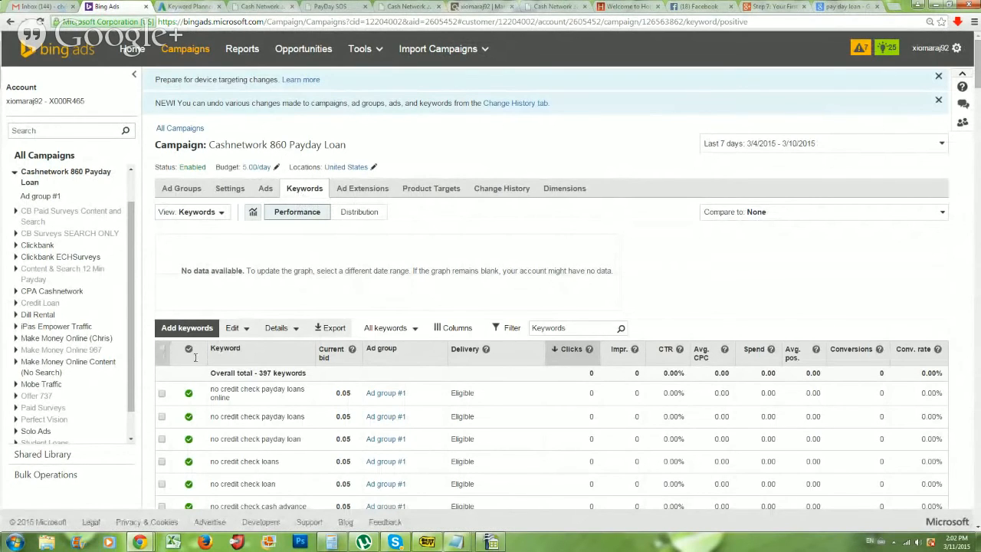
{"action": "left_click", "coordinate": [161, 349]}
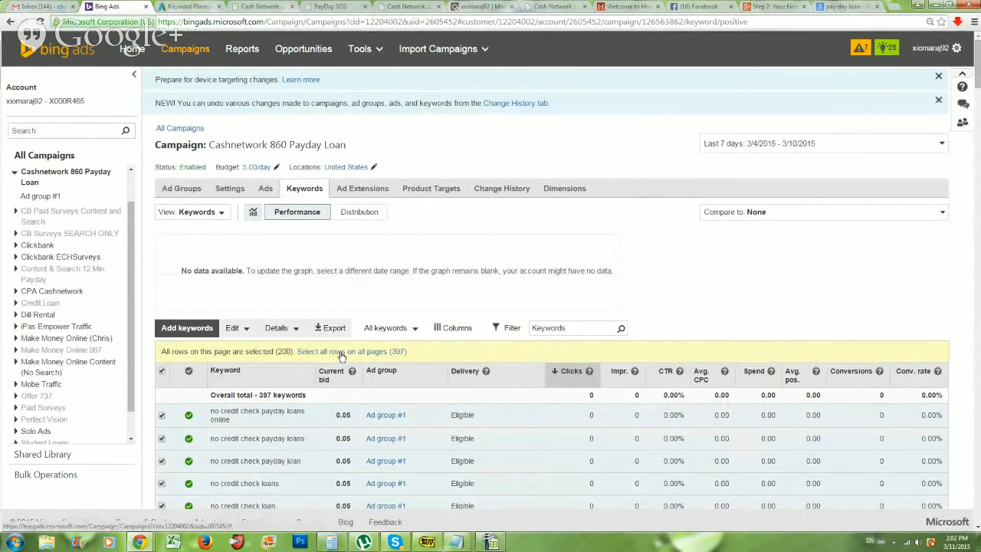
{"action": "left_click", "coordinate": [342, 353]}
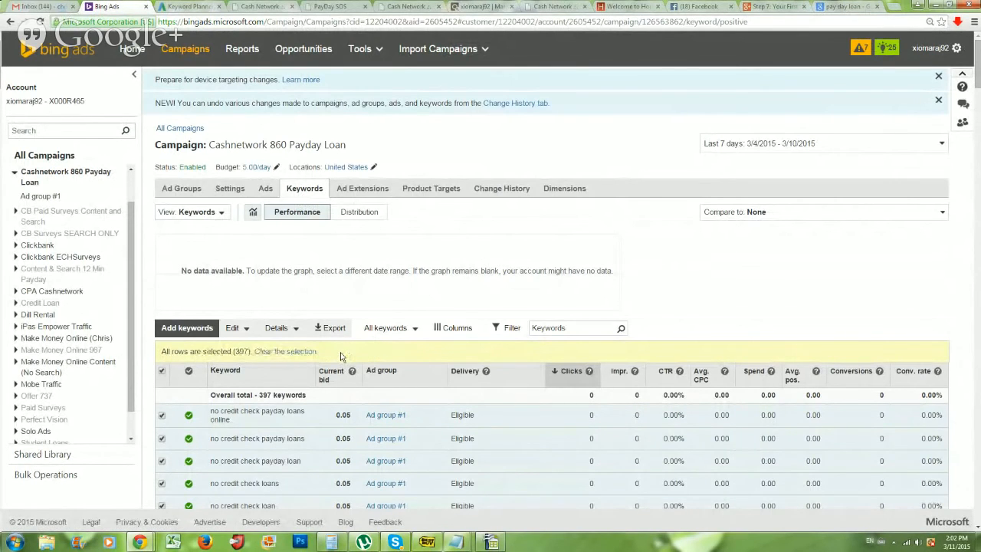
{"action": "left_click", "coordinate": [236, 328]}
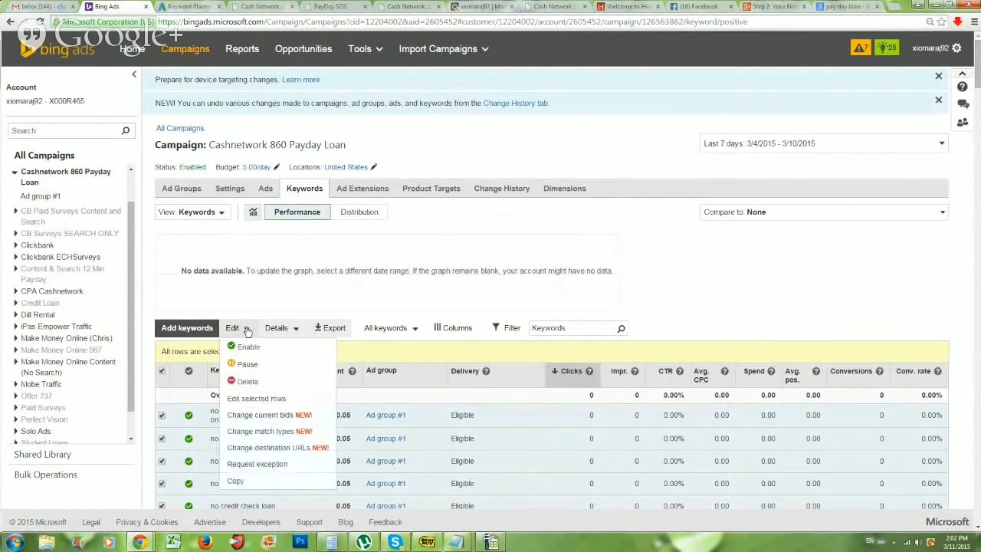
{"action": "left_click", "coordinate": [298, 420]}
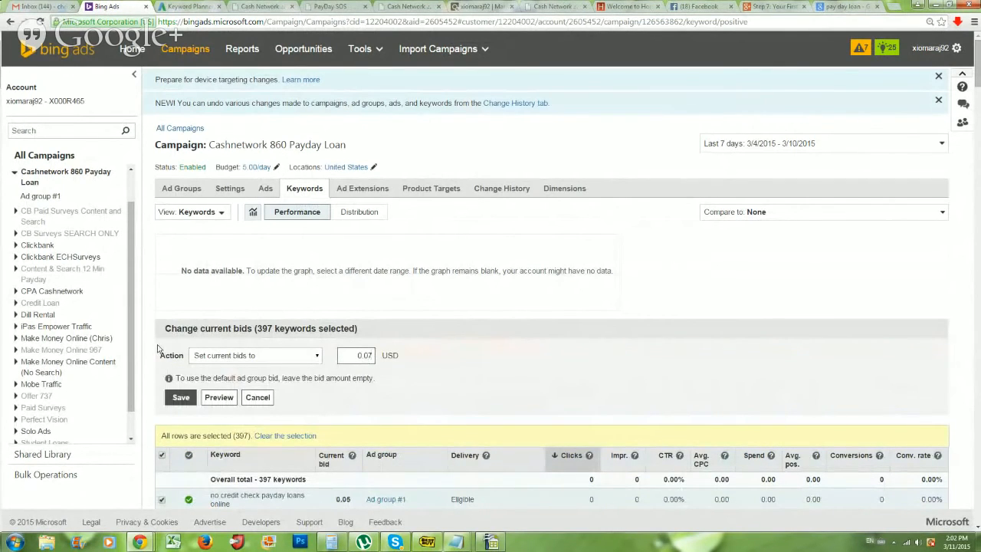
{"action": "left_click", "coordinate": [181, 397]}
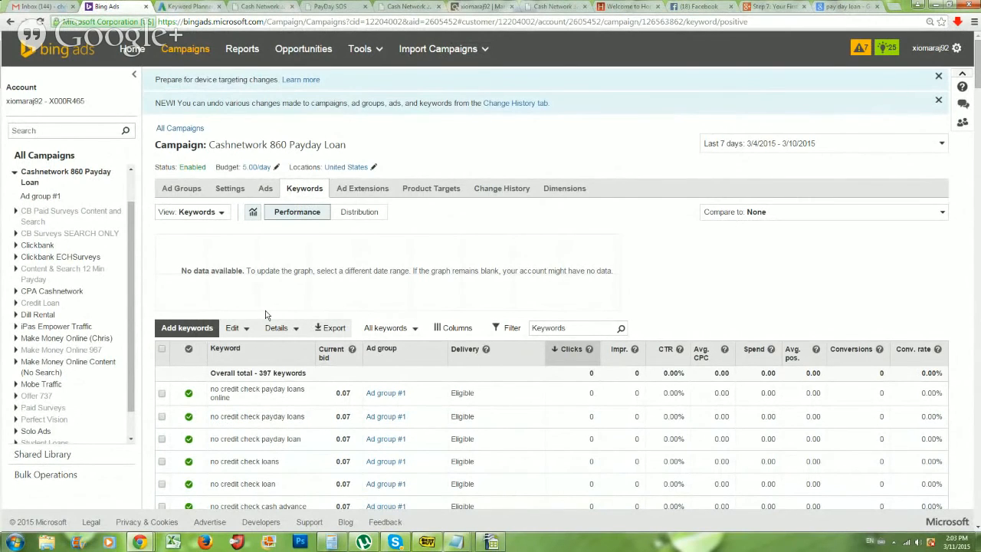
Switch to the Cash Network affiliate site, close the Payday SOSTV links, and show the details of finance offer 1375, Choice Freedom Gold.
{"action": "left_click", "coordinate": [253, 6]}
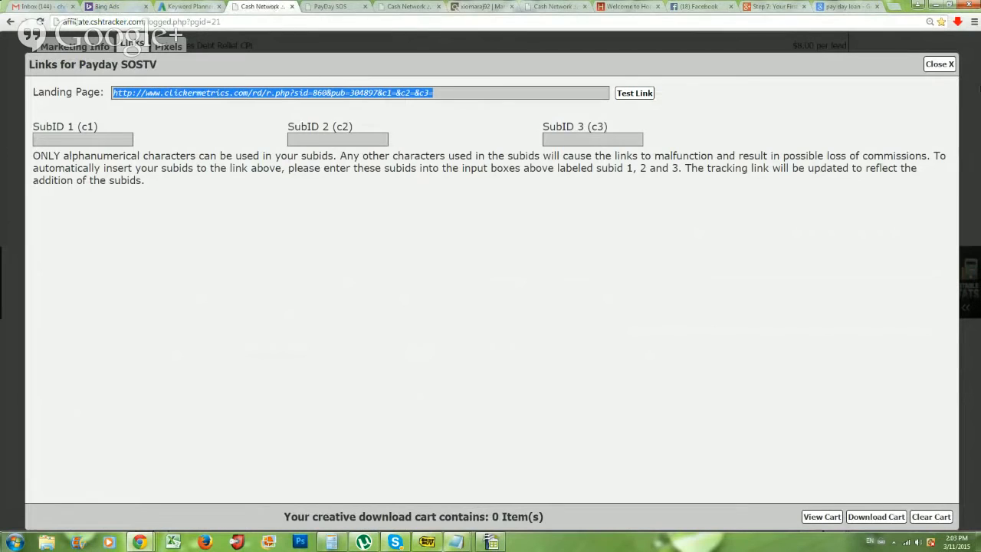
{"action": "left_click", "coordinate": [940, 65]}
{"action": "scroll", "coordinate": [690, 215], "scroll_direction": "up", "scroll_amount": 2}
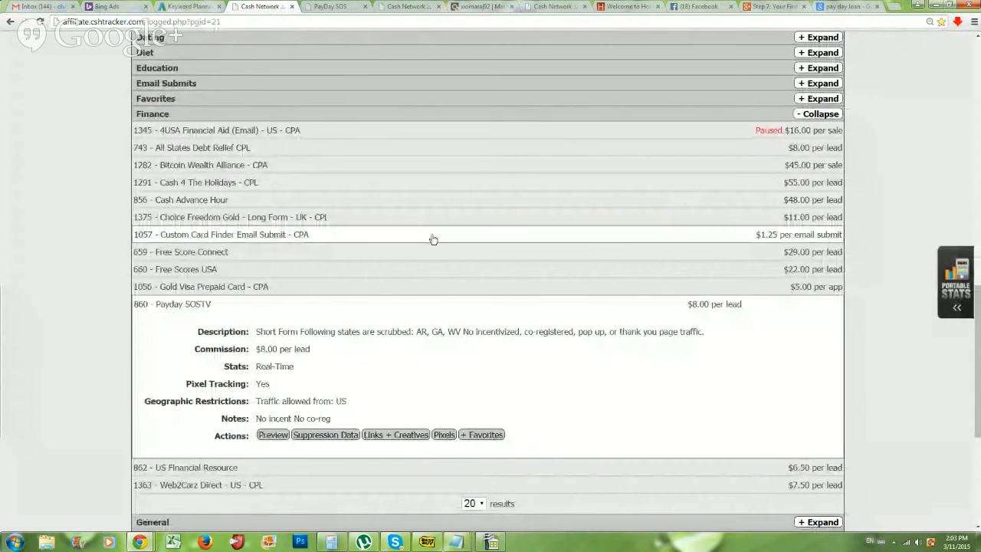
{"action": "scroll", "coordinate": [257, 270], "scroll_direction": "up", "scroll_amount": 1}
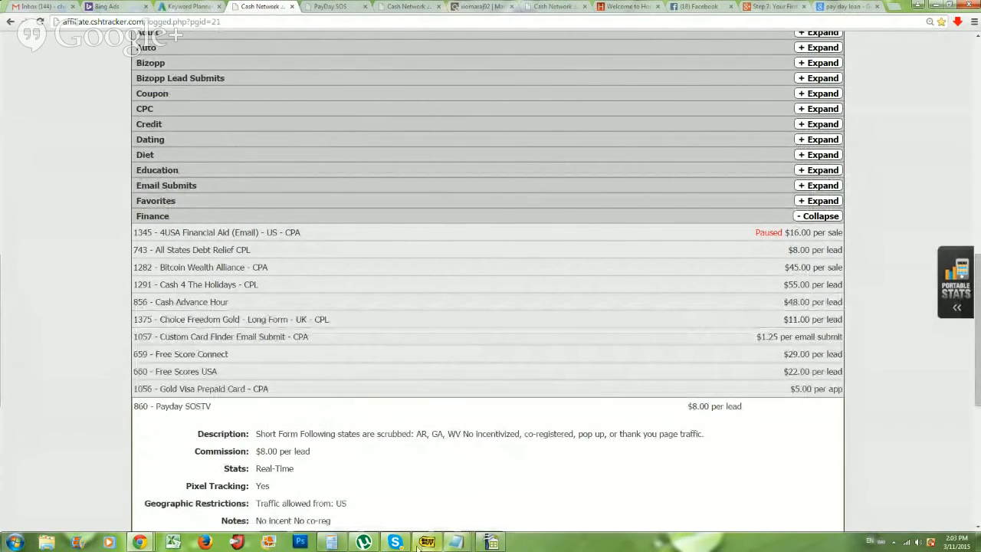
{"action": "mouse_move", "coordinate": [456, 541]}
{"action": "scroll", "coordinate": [842, 452], "scroll_direction": "down", "scroll_amount": 2}
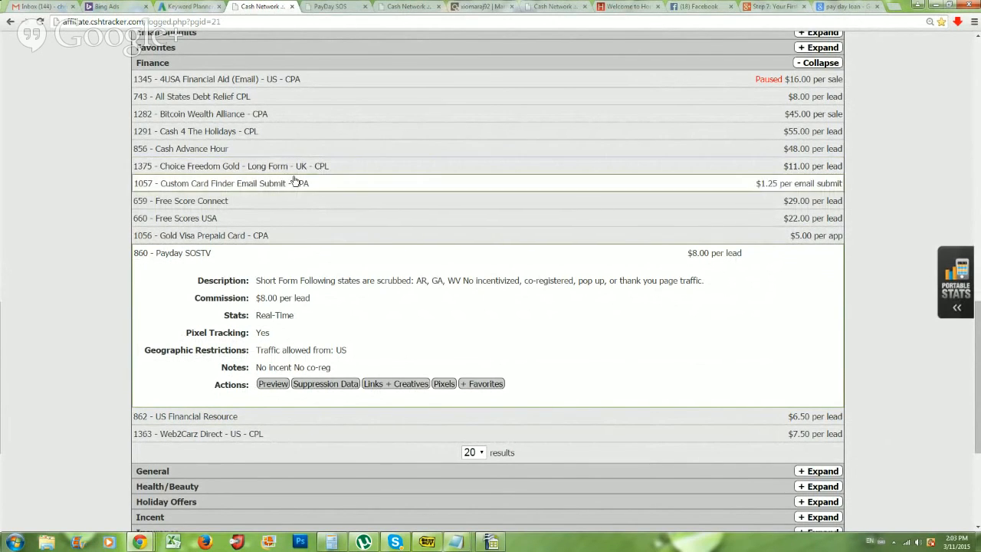
{"action": "left_click", "coordinate": [323, 174]}
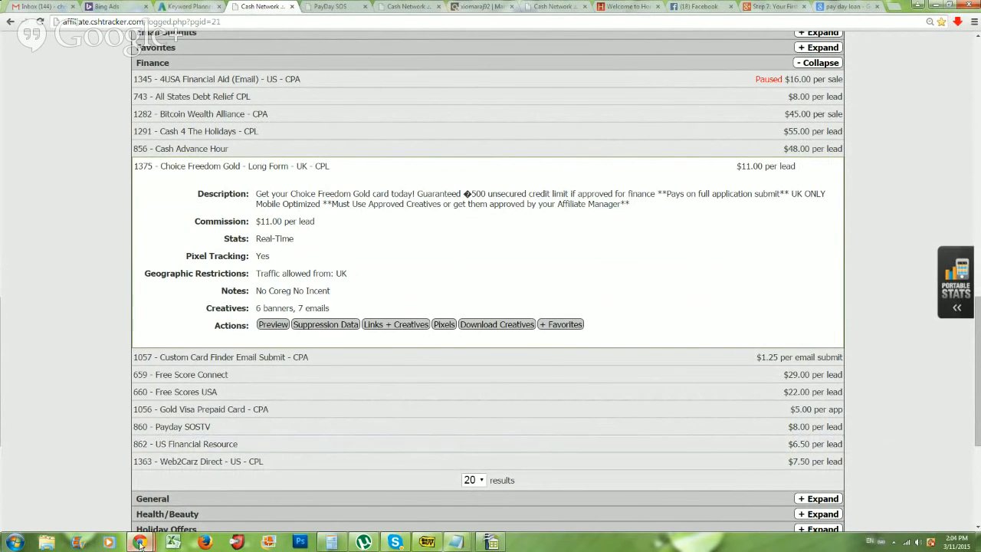
{"action": "mouse_move", "coordinate": [140, 543]}
{"action": "left_click", "coordinate": [285, 476]}
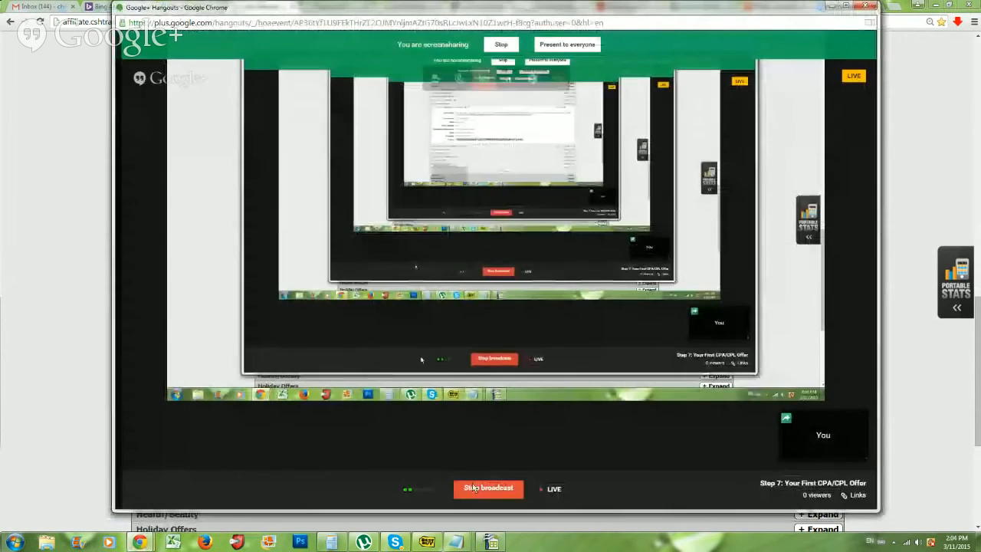